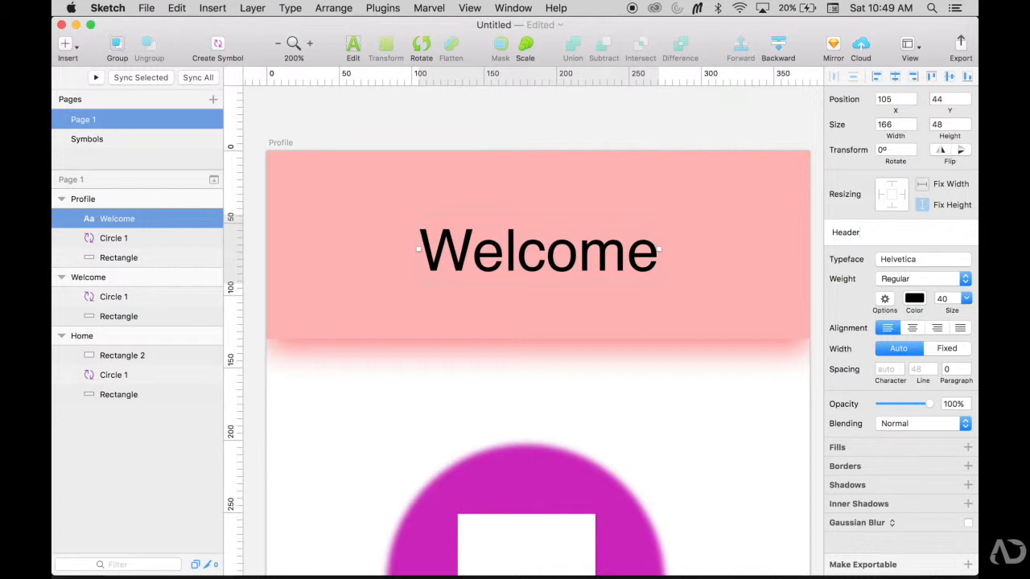
key(Return)
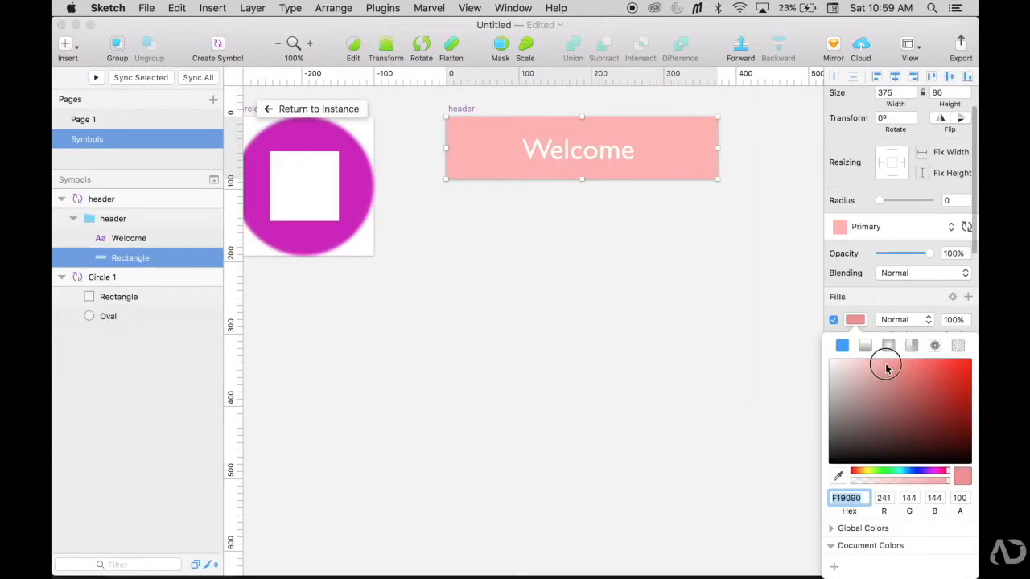
drag(883, 363, 891, 362)
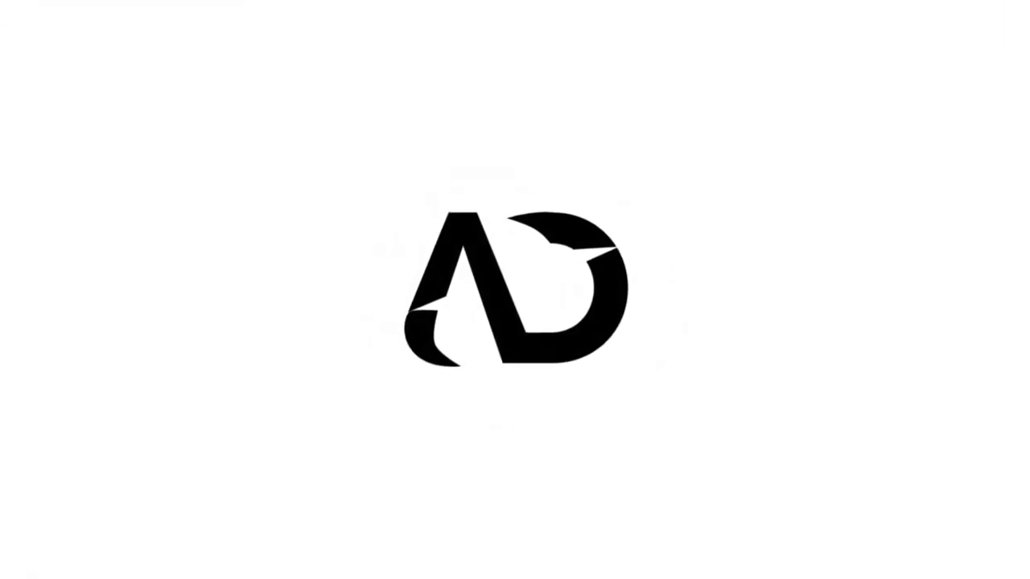
Step: Look through the Sketch website's homepage, from the Dark Mode introduction down to the overview of design features
scroll(152, 256, down, 5)
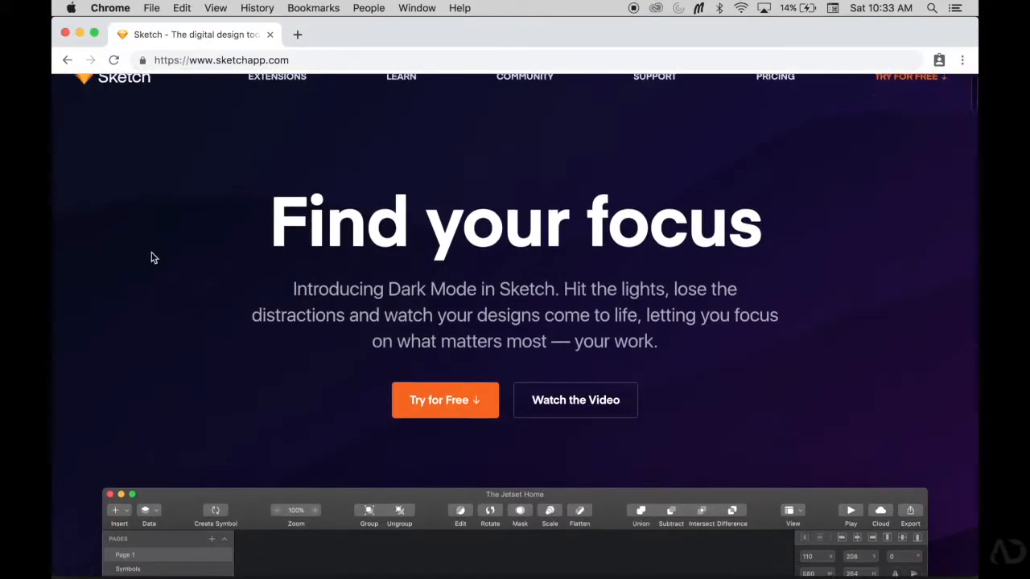
scroll(151, 252, down, 3)
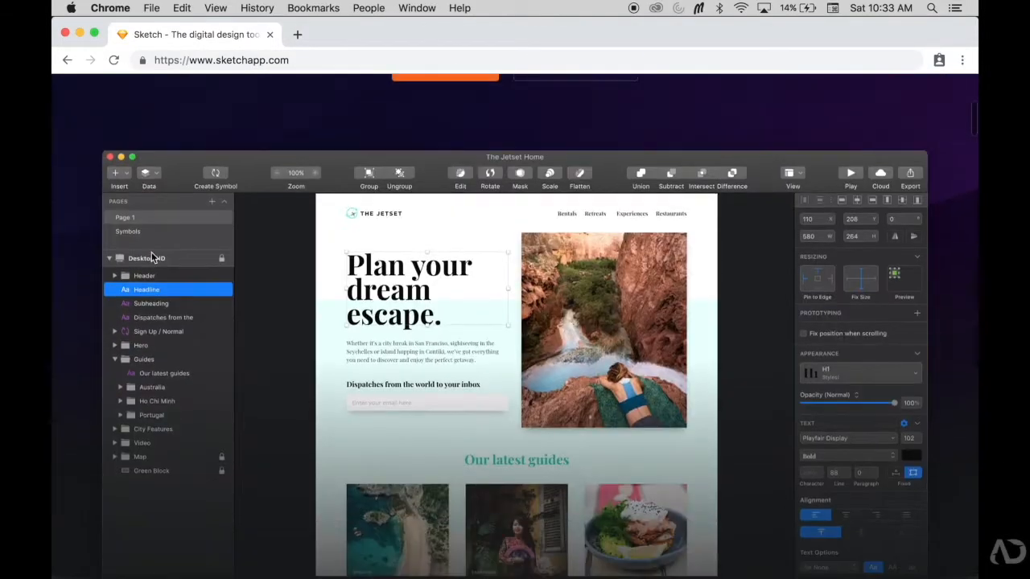
scroll(151, 253, down, 6)
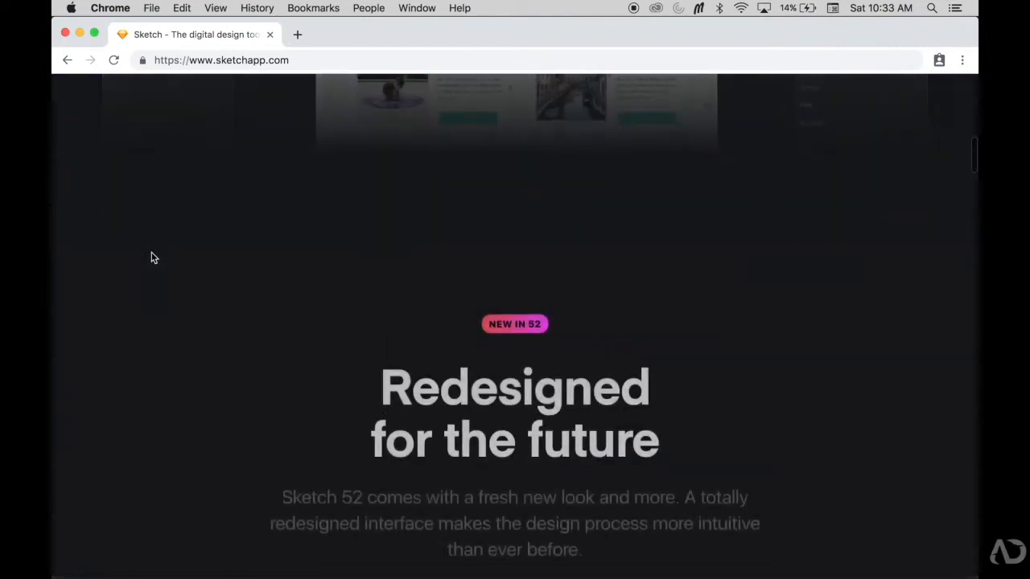
scroll(195, 336, down, 10)
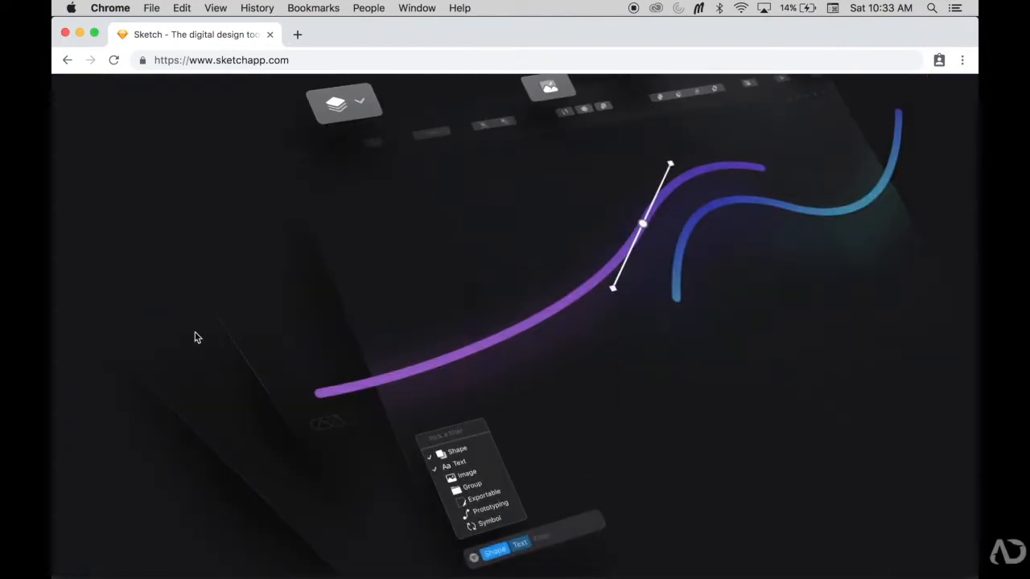
scroll(196, 336, down, 10)
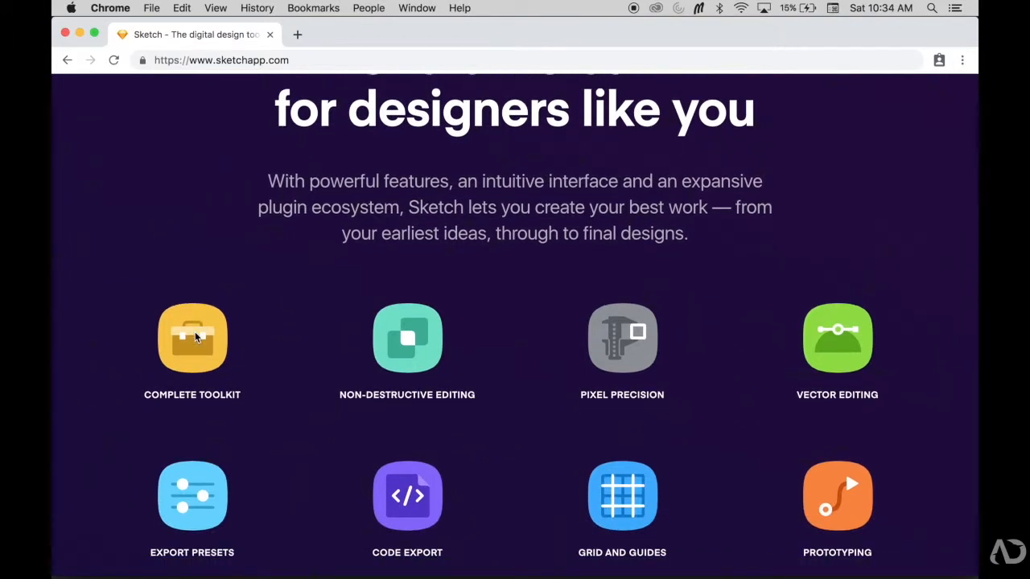
scroll(195, 336, down, 3)
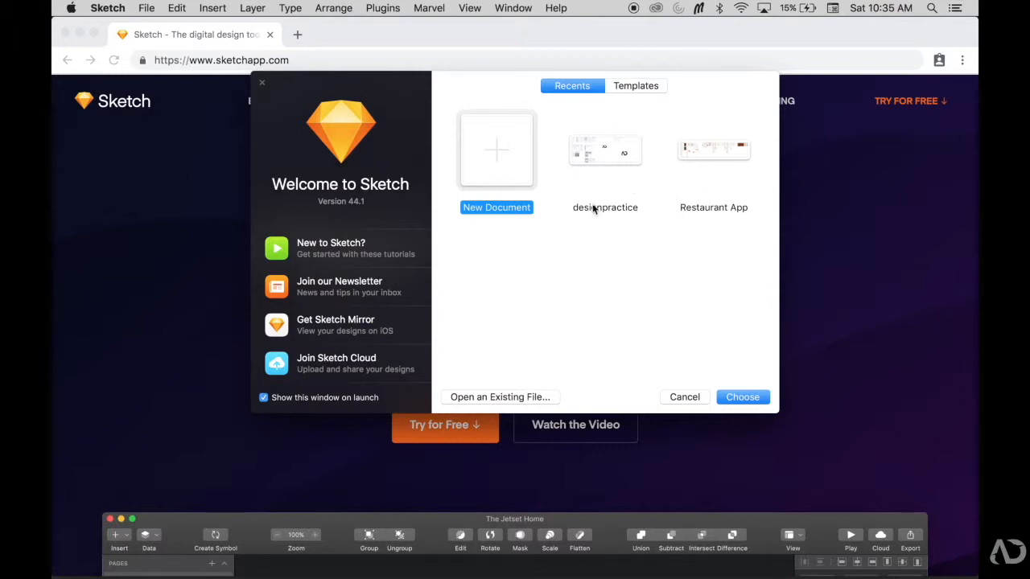
Step: Switch to Sketch and create a new blank document from the welcome window
click(645, 87)
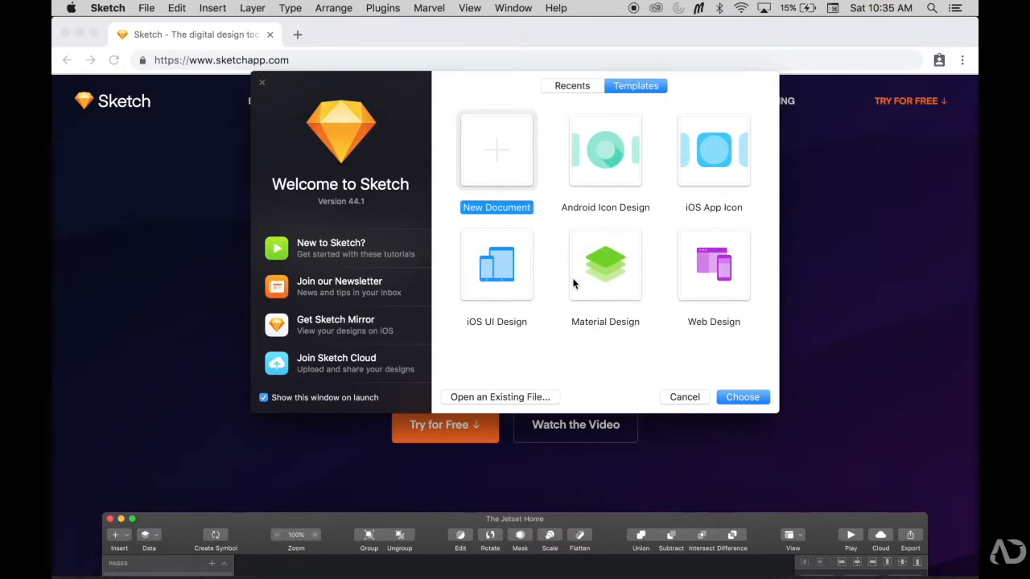
click(752, 398)
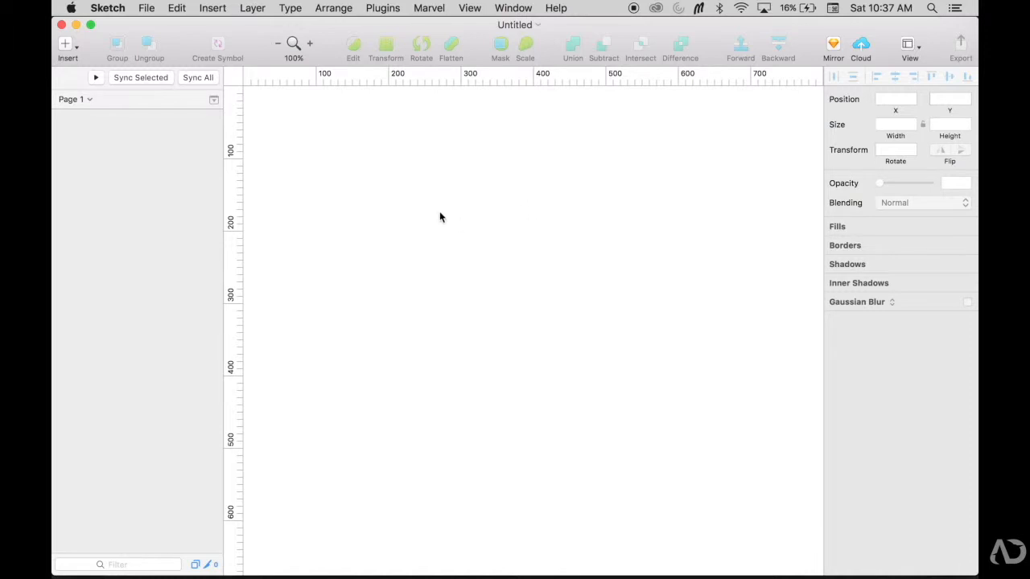
Step: Add an iPhone 7 artboard (375 × 667) from the Apple Devices presets to the empty canvas
key(super+plus)
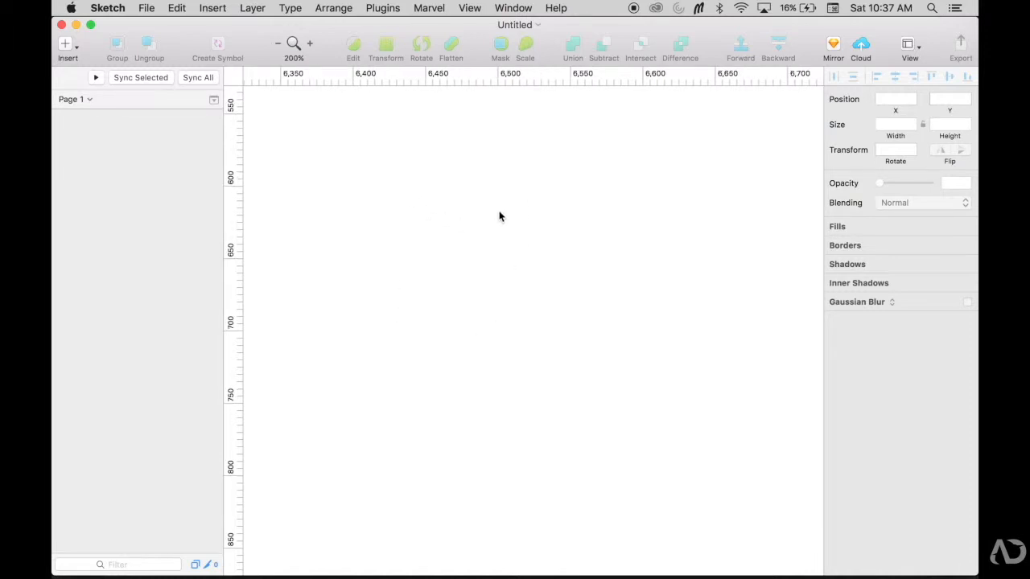
key(a)
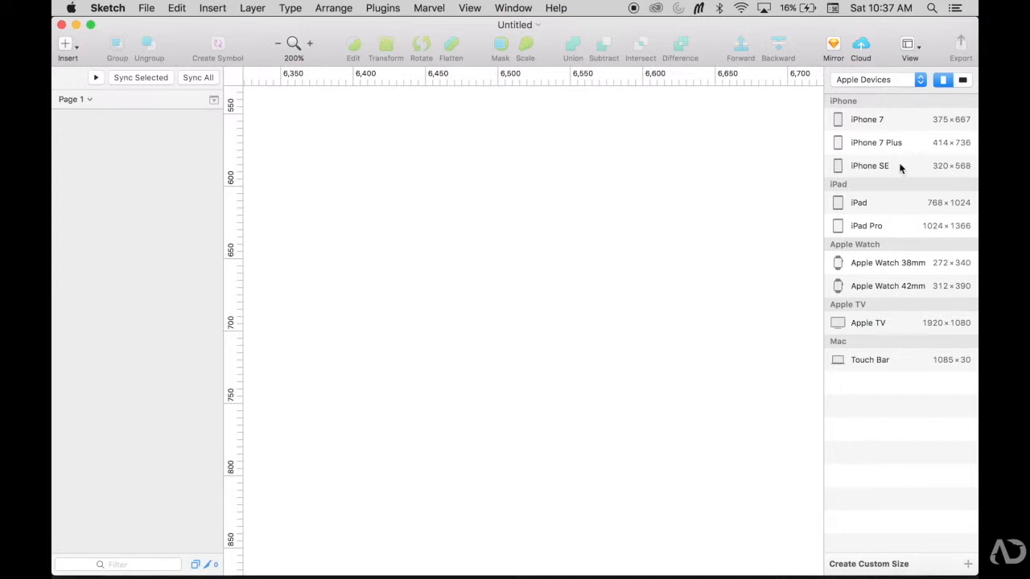
click(894, 79)
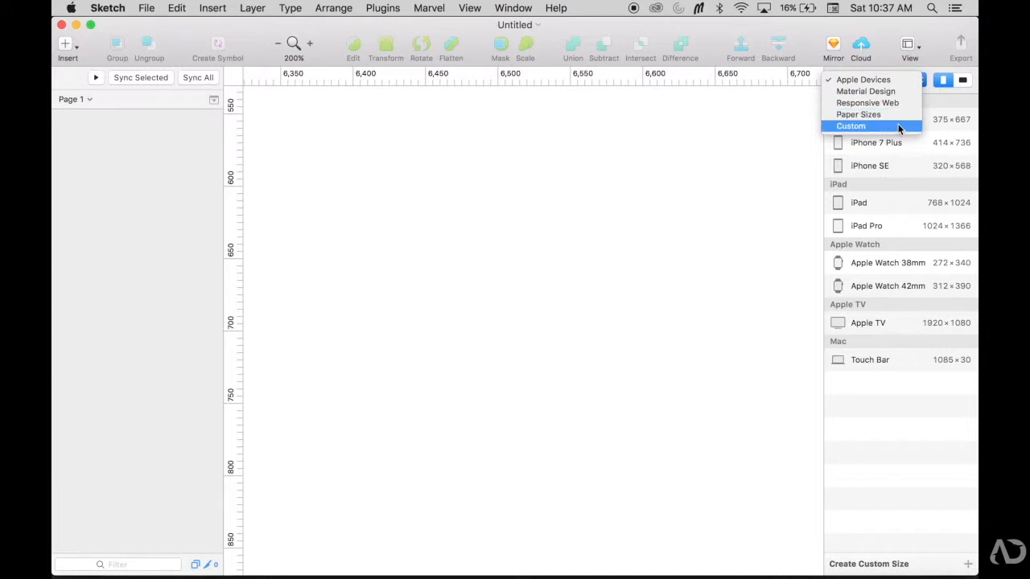
click(894, 81)
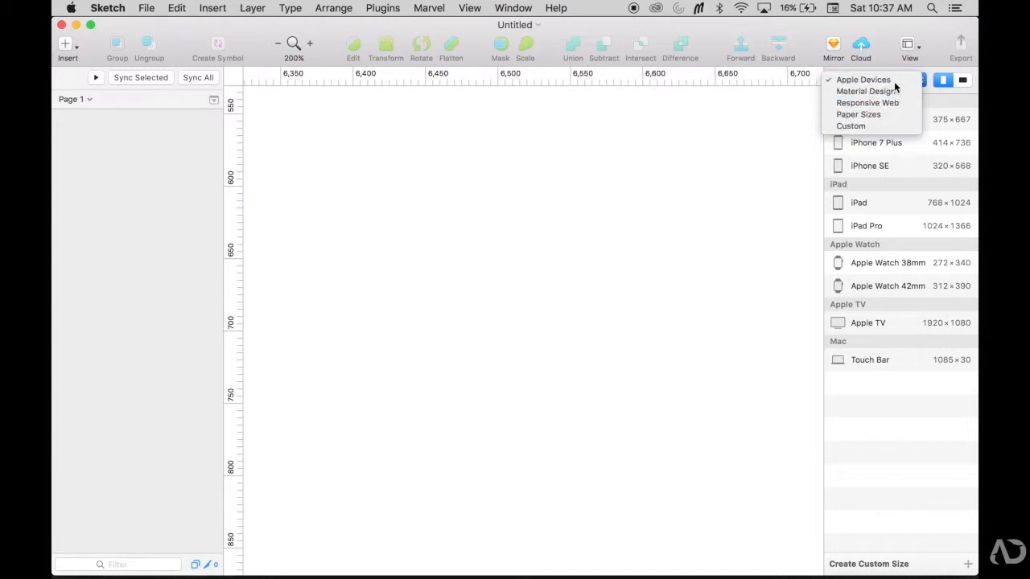
click(890, 126)
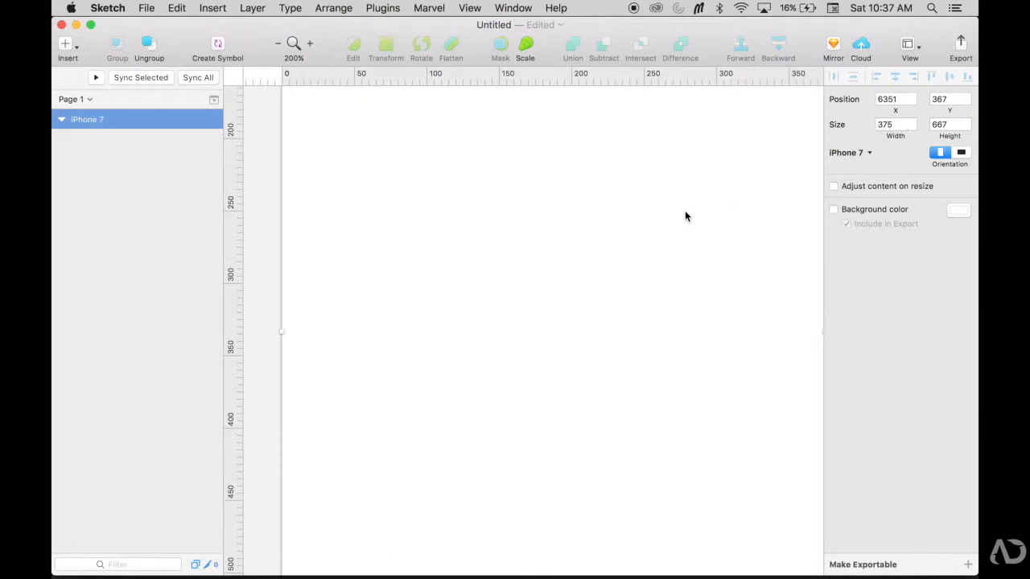
key(super+minus)
key(super+minus)
scroll(685, 215, right, 2)
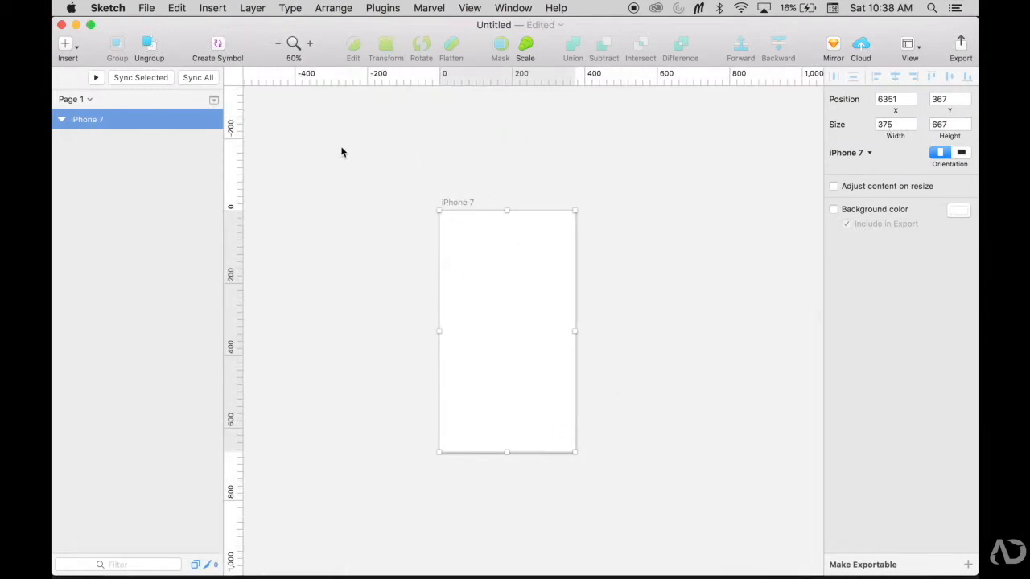
click(76, 50)
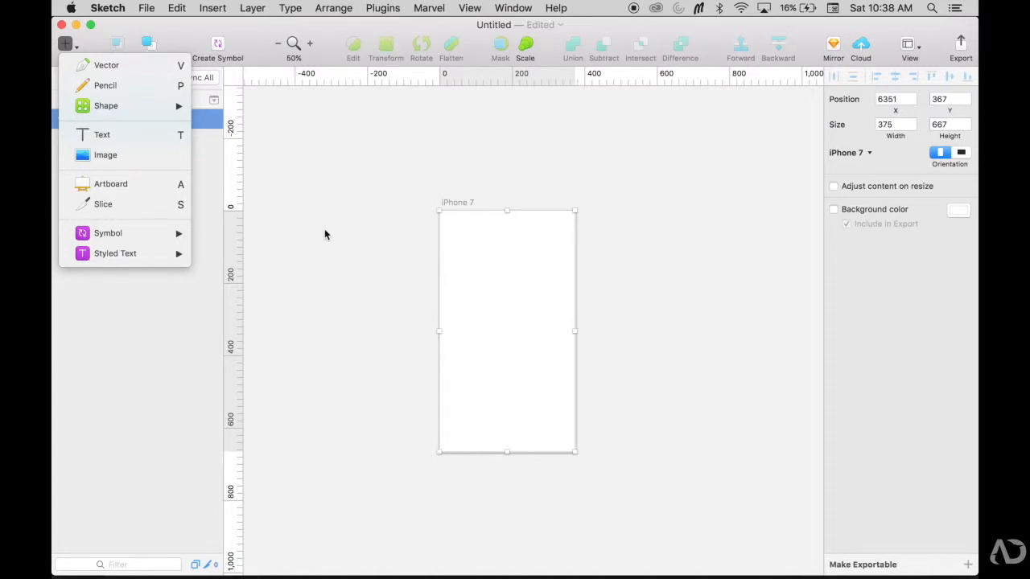
click(360, 239)
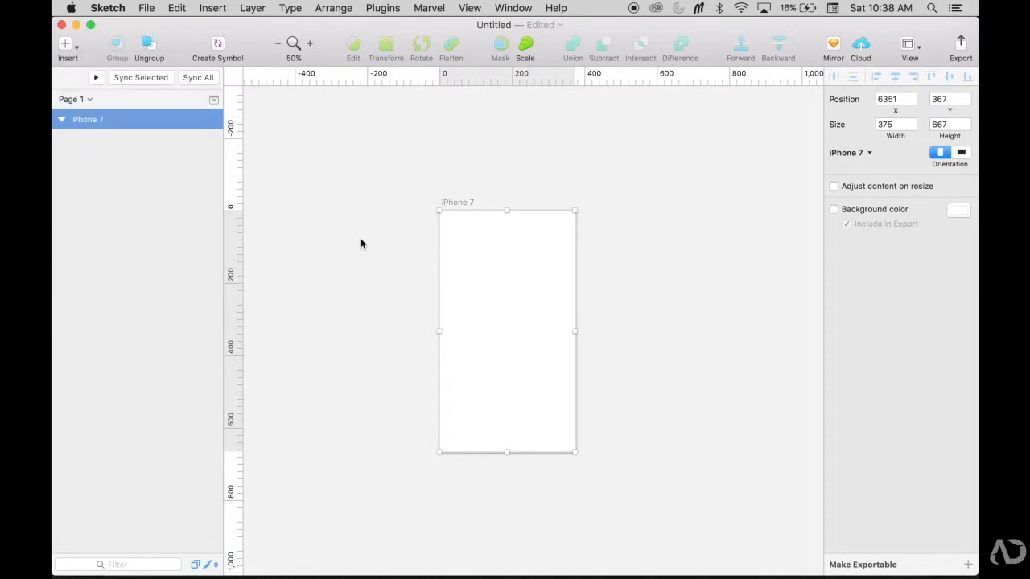
scroll(360, 243, right, 3)
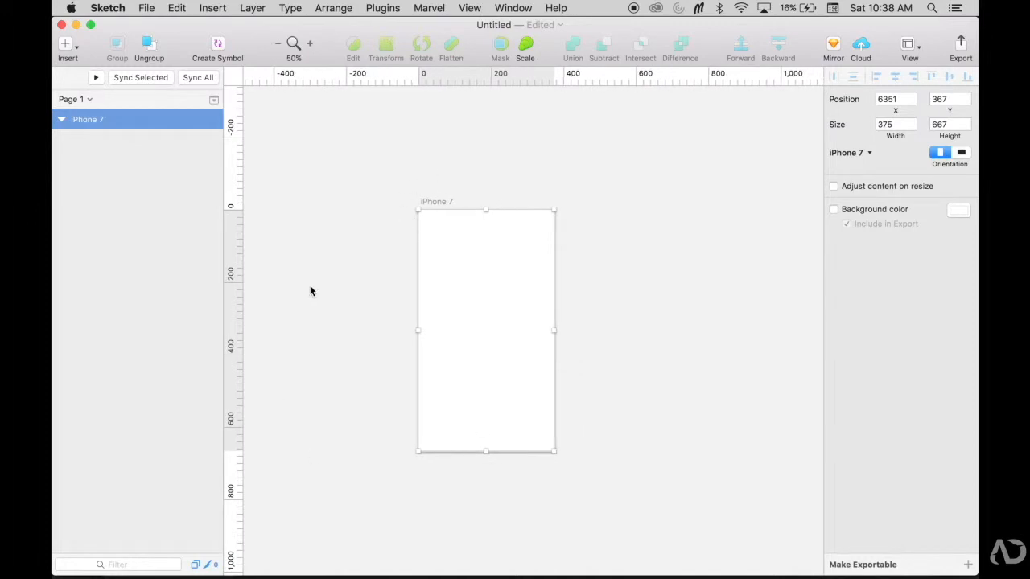
Step: Rename the iPhone 7 artboard to Home and deselect it
double_click(93, 119)
text(Ho)
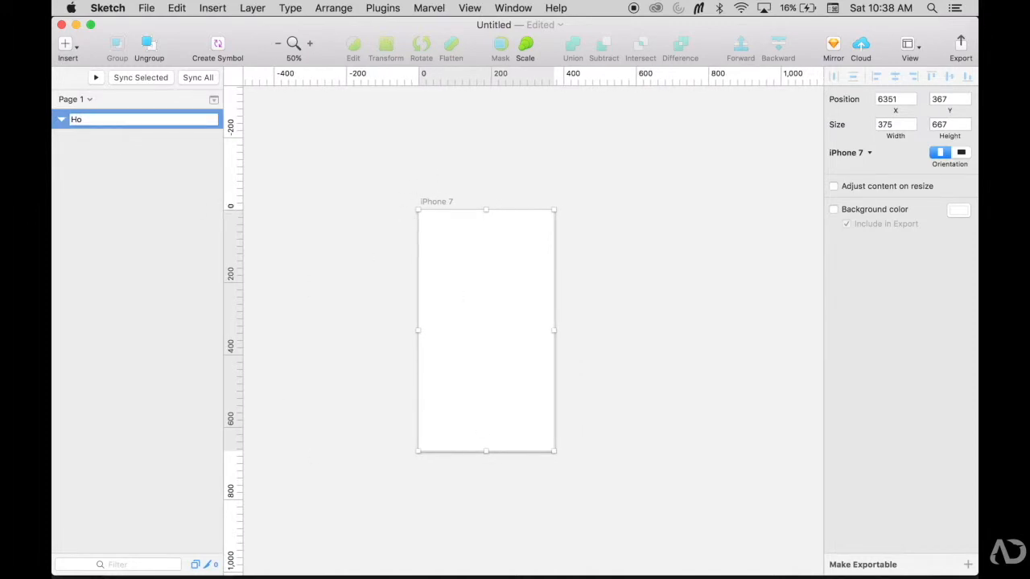
text(me)
key(Return)
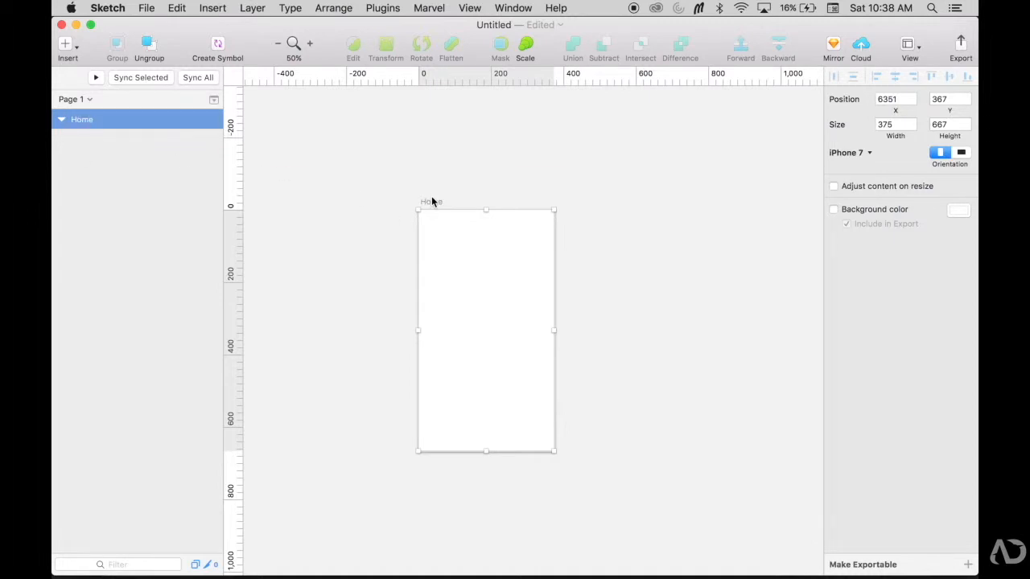
scroll(371, 241, left, 2)
click(370, 240)
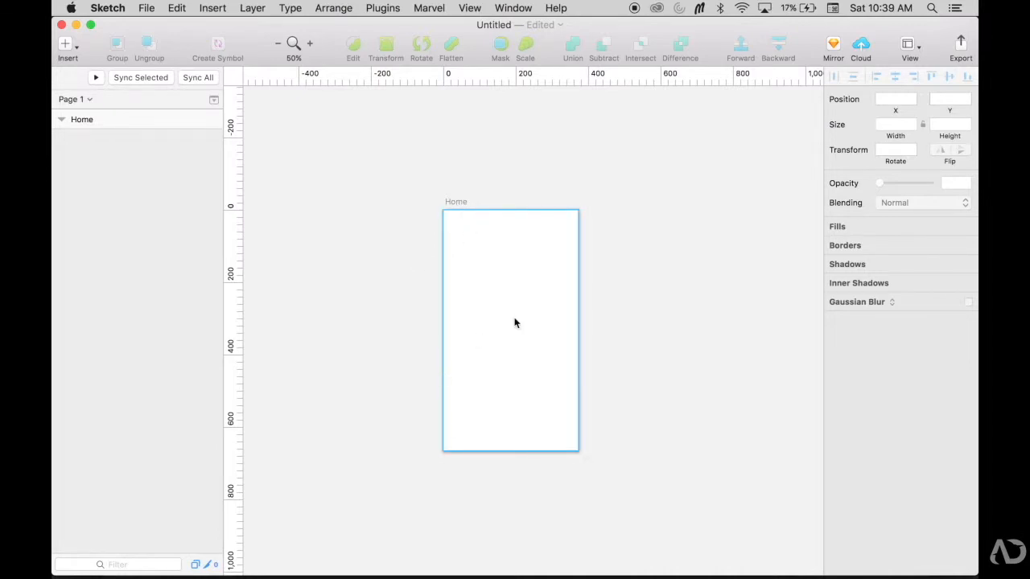
Step: Draw a 375 × 130 rectangle spanning the full width at the top of the Home artboard
scroll(343, 301, left, 5)
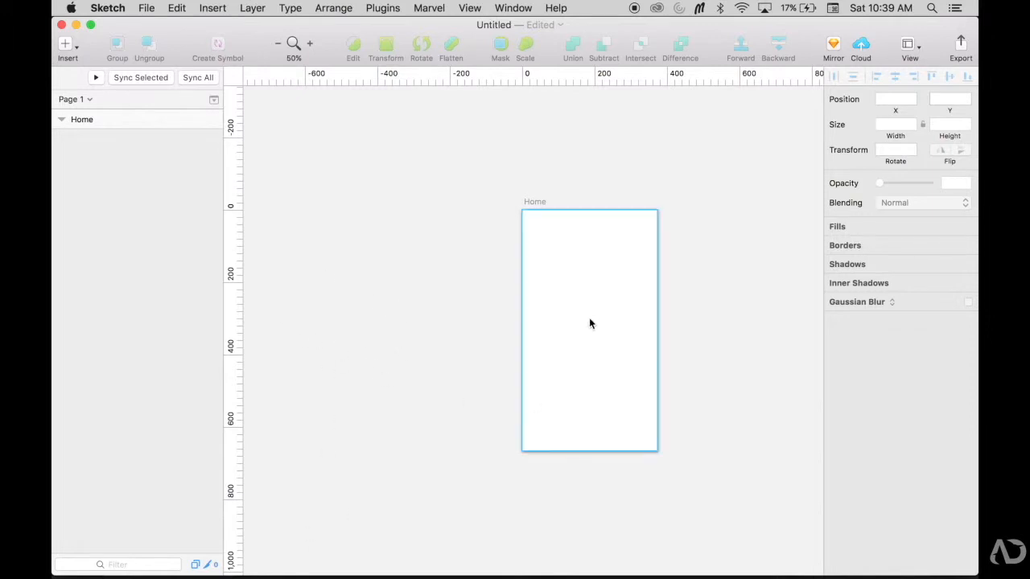
scroll(511, 444, right, 5)
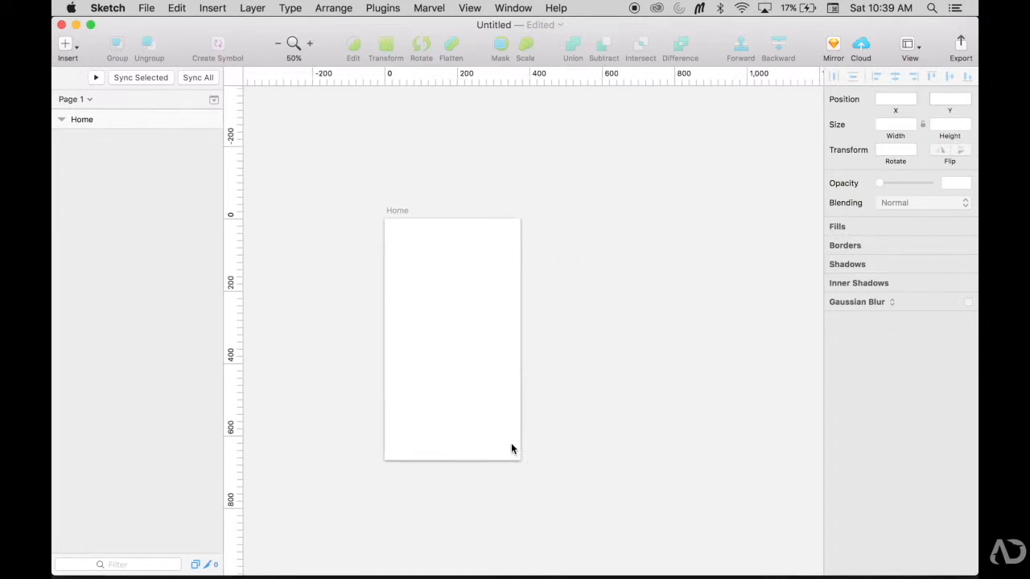
key(super+0)
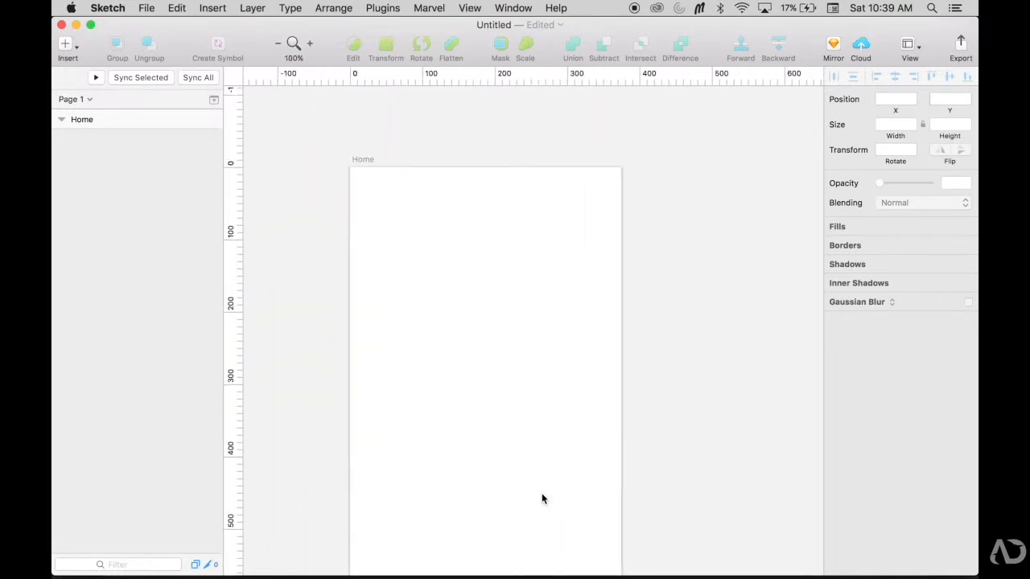
key(r)
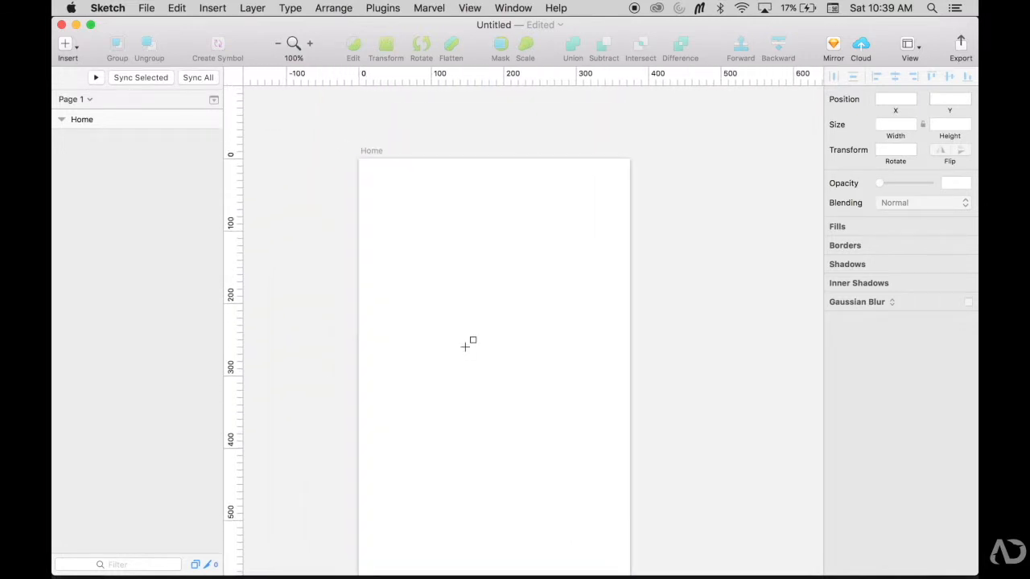
click(358, 158)
drag(358, 158, 631, 252)
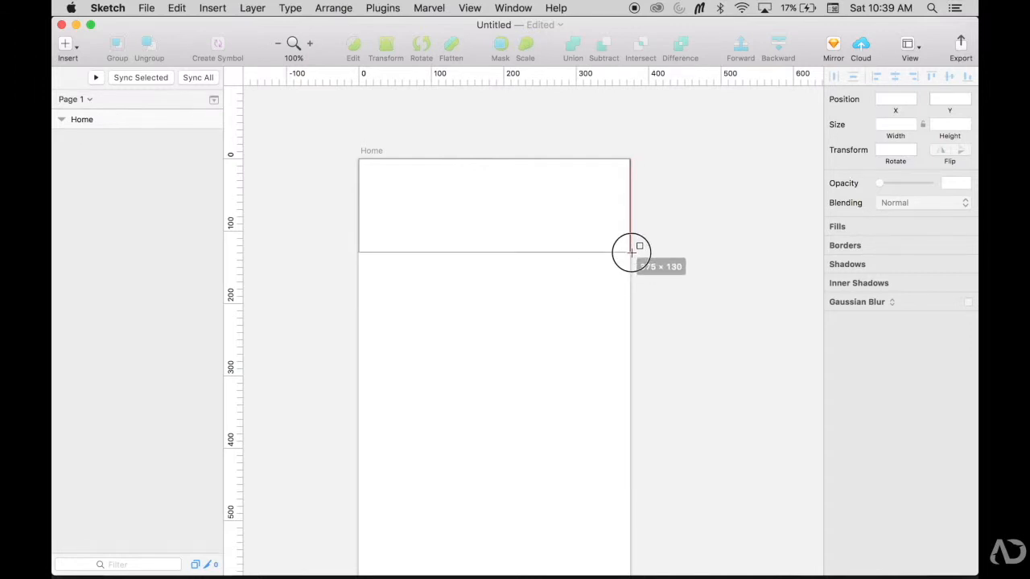
drag(631, 252, 632, 258)
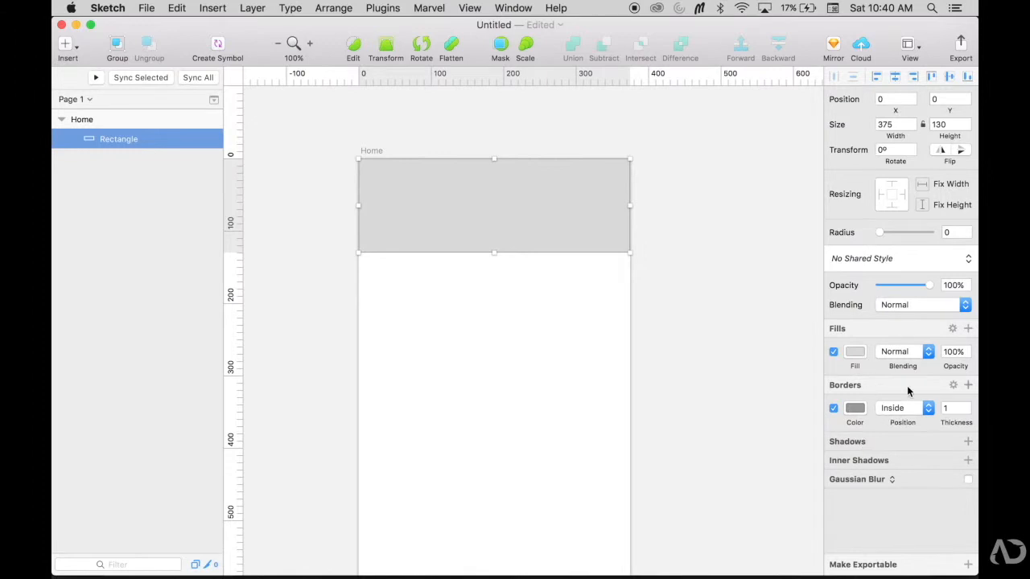
click(795, 354)
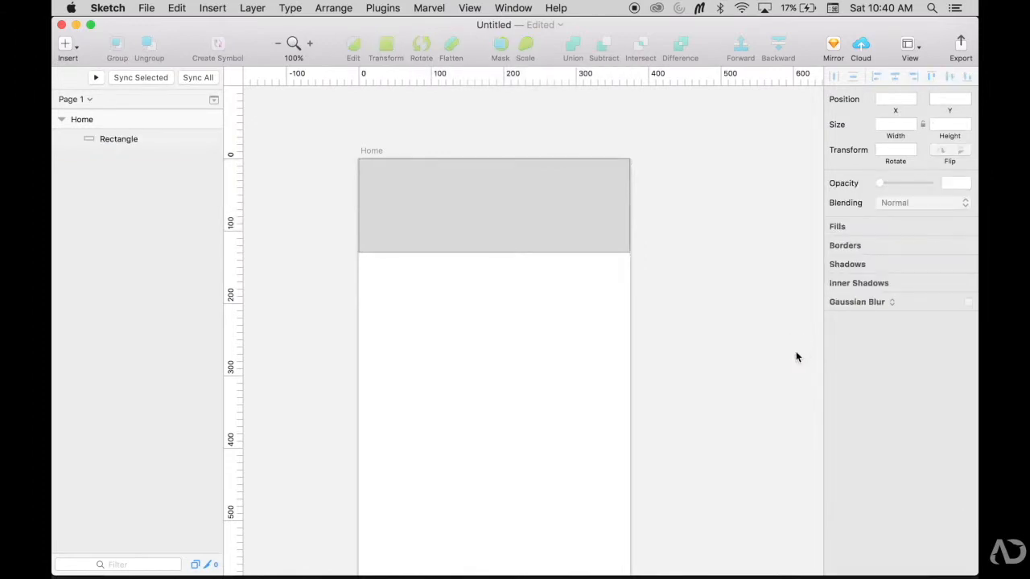
Step: Disable the header rectangle's border and change its fill to a solid light pink
click(618, 247)
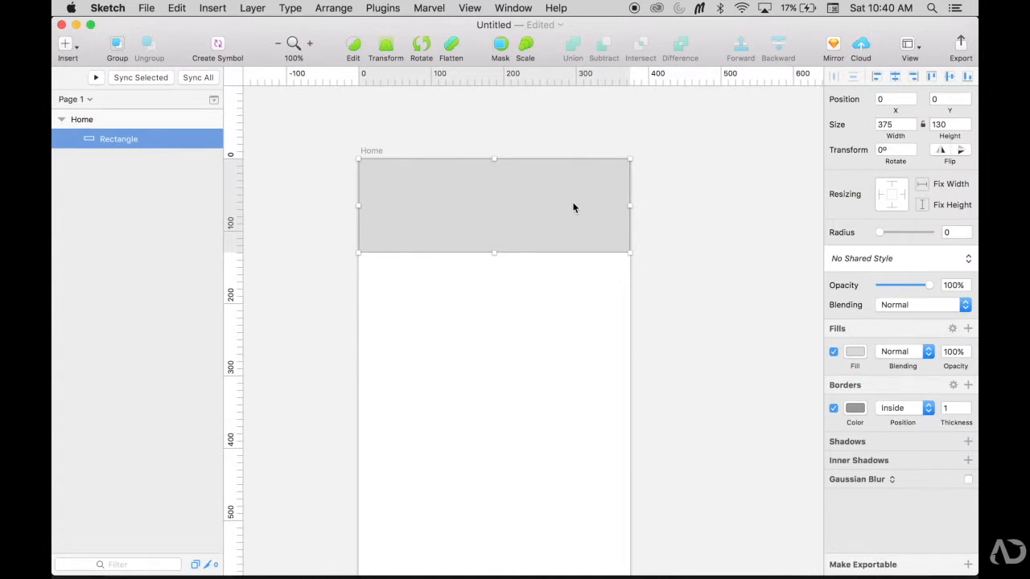
click(834, 409)
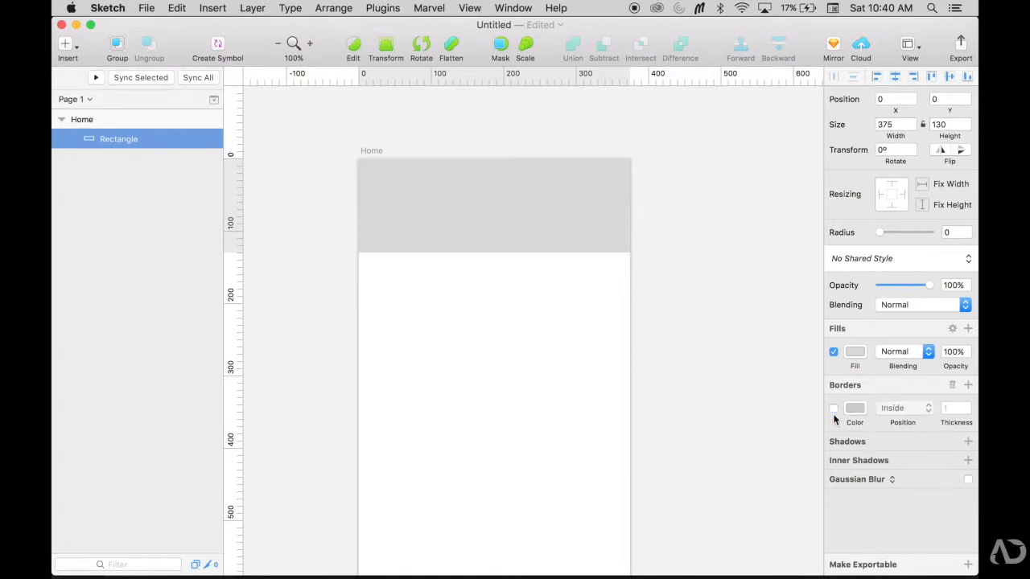
click(855, 352)
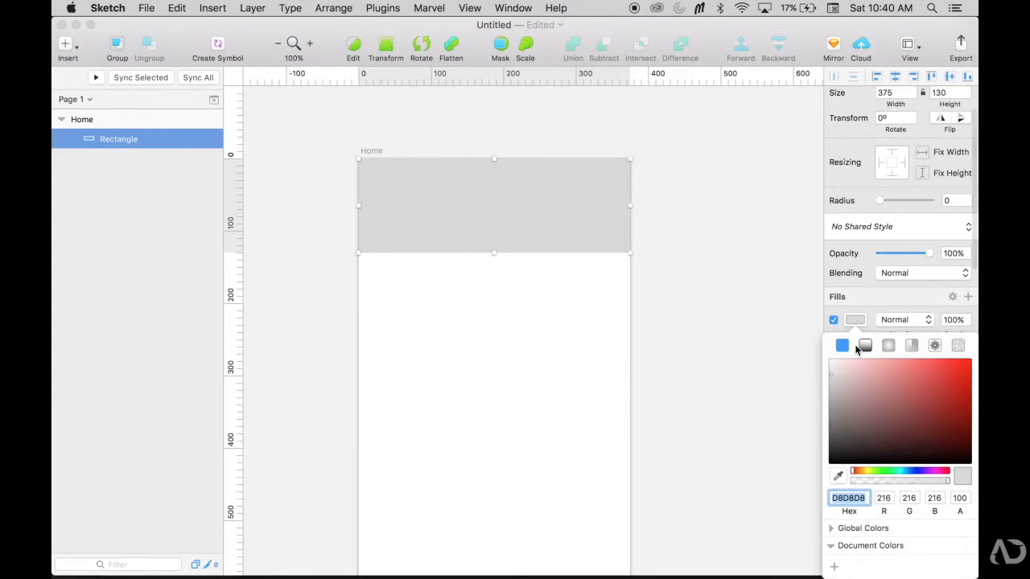
drag(864, 363, 869, 347)
click(801, 351)
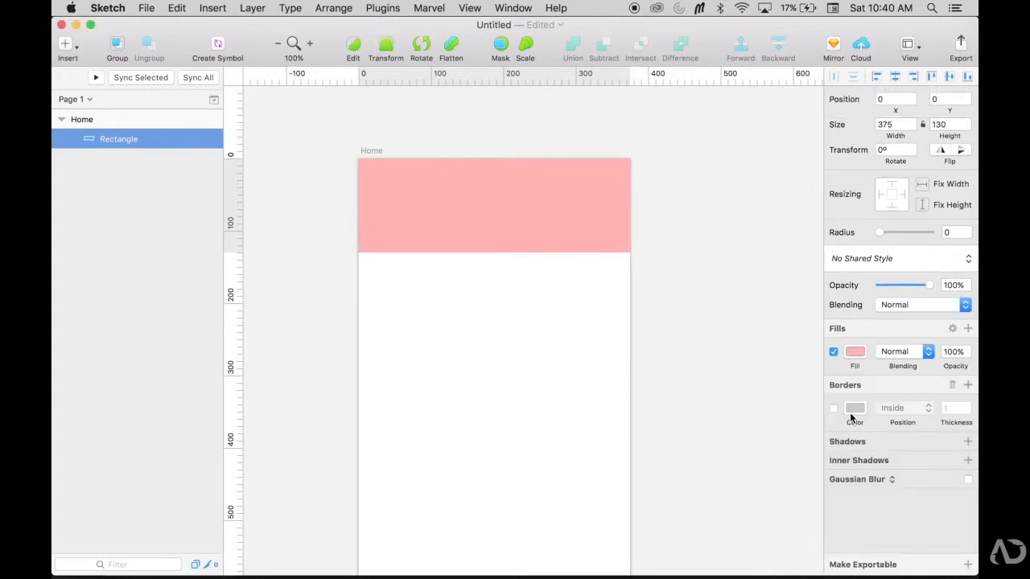
Step: Add a drop shadow to the header rectangle and color it bright red (F90505)
click(869, 444)
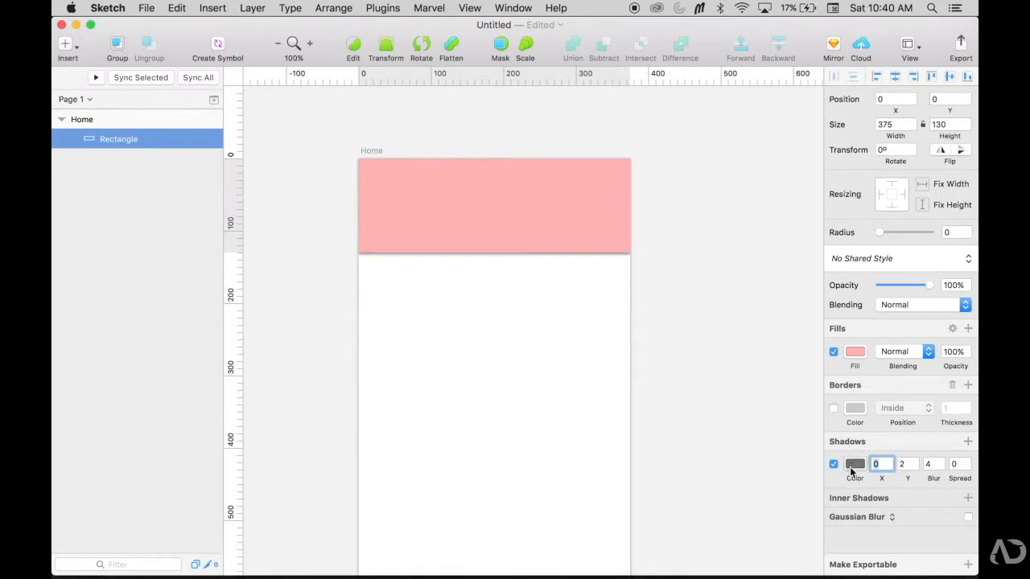
click(854, 464)
drag(931, 372, 969, 336)
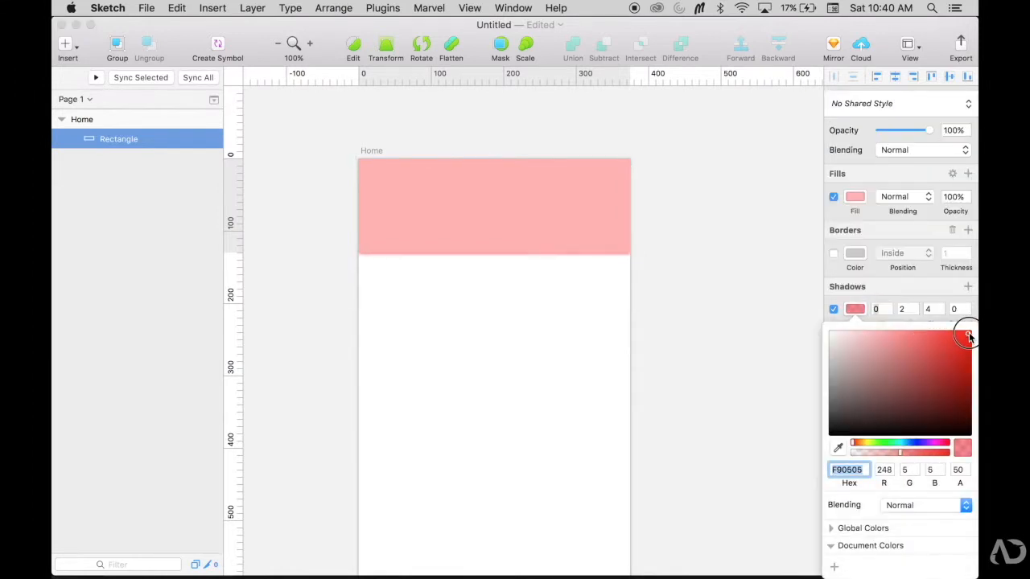
Step: Set the header rectangle's shadow to a Y offset of 7 and a blur of 15, and deselect the rectangle
click(768, 344)
click(905, 463)
key(BackSpace)
text(7)
key(Tab)
text(15)
click(726, 419)
scroll(620, 357, down, 3)
scroll(619, 360, up, 1)
Step: Draw a circle about 143 × 143 below the header on the Home artboard, with no border and a teal fill (5BD4D1)
key(o)
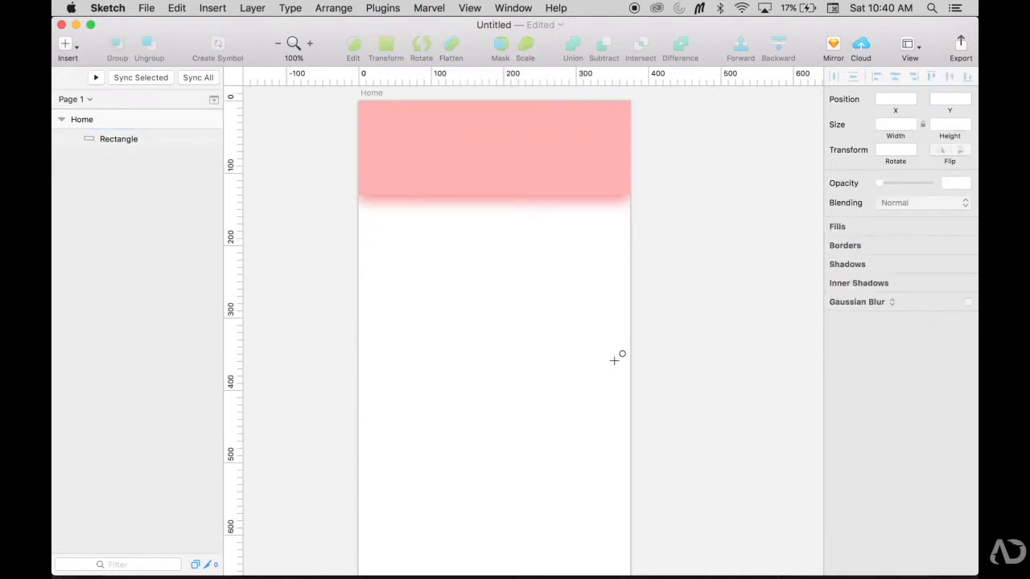
drag(432, 286, 526, 295)
click(834, 382)
click(855, 325)
click(870, 404)
drag(921, 470, 899, 471)
click(910, 376)
Step: Apply a 2px Gaussian Blur to the teal circle and deselect it
click(969, 454)
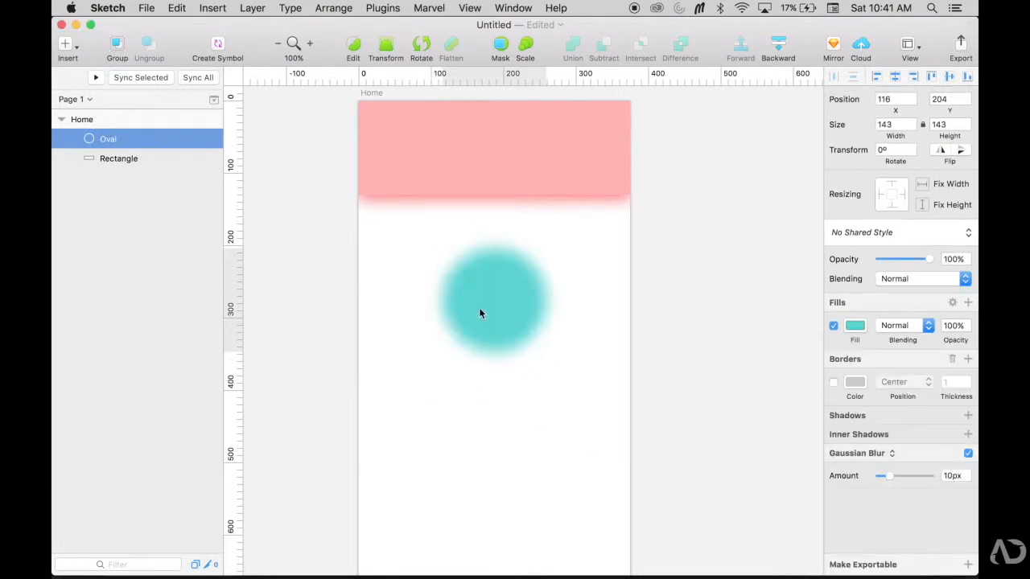
mouse_move(888, 485)
mouse_down()
mouse_move(940, 473)
mouse_move(865, 473)
mouse_move(886, 473)
mouse_up()
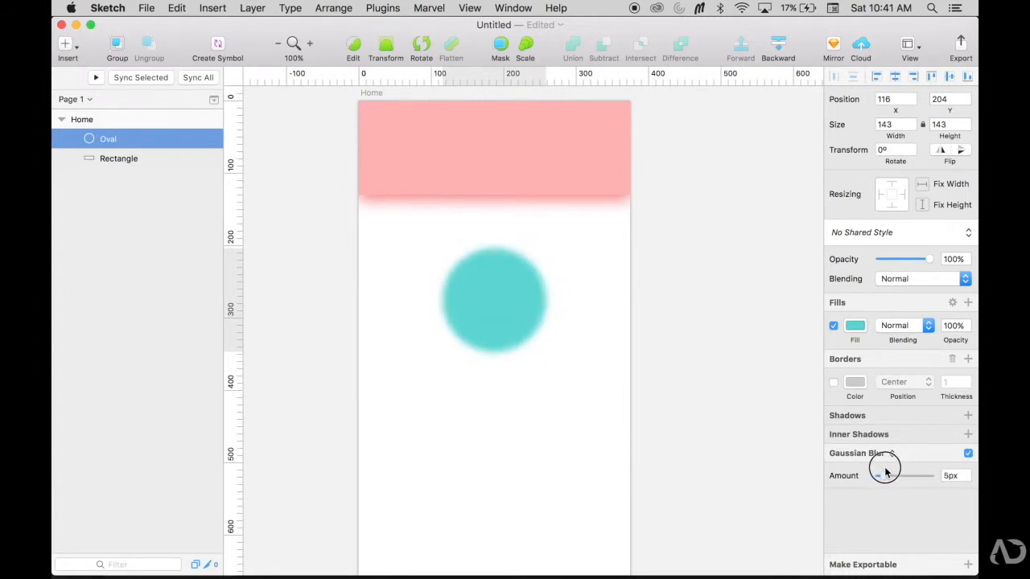
click(732, 405)
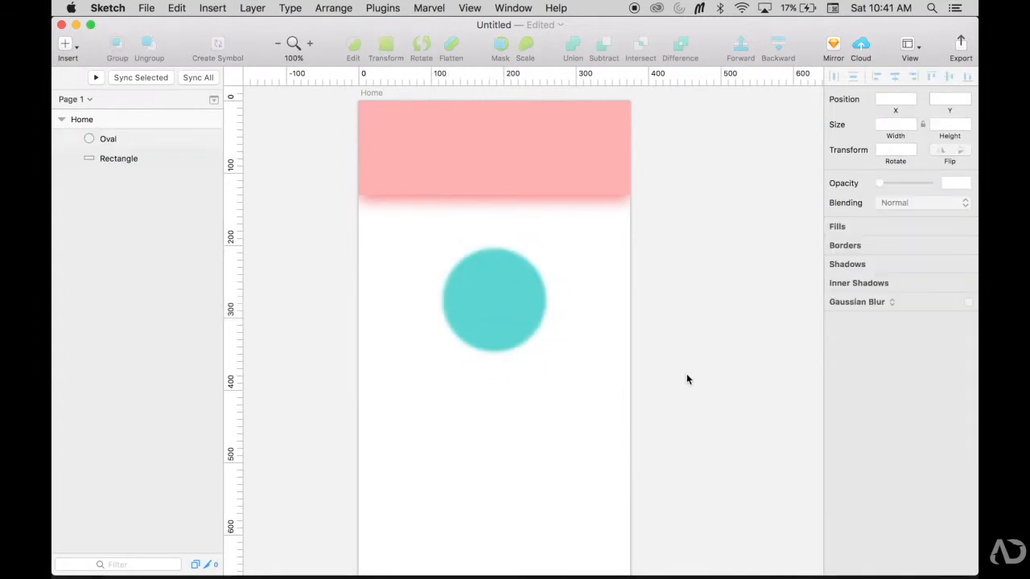
Step: Duplicate the Home artboard and place the copy beside the original on its right
key(super+minus)
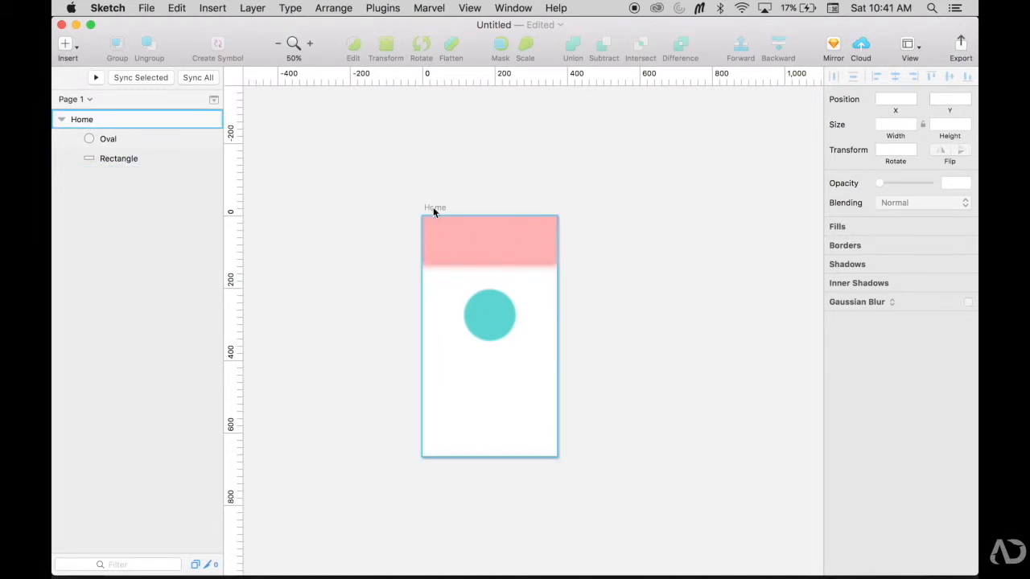
click(432, 209)
drag(433, 207, 584, 210)
scroll(585, 211, right, 1)
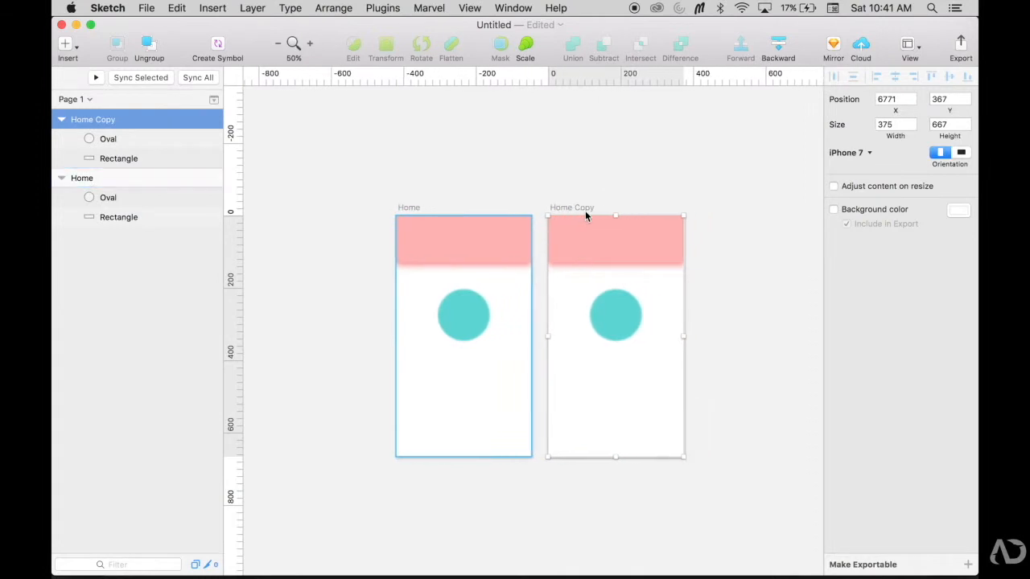
Step: Rename the copied artboard to Welcome and deselect it
key(super+plus)
scroll(585, 211, up, 2)
scroll(585, 215, right, 1)
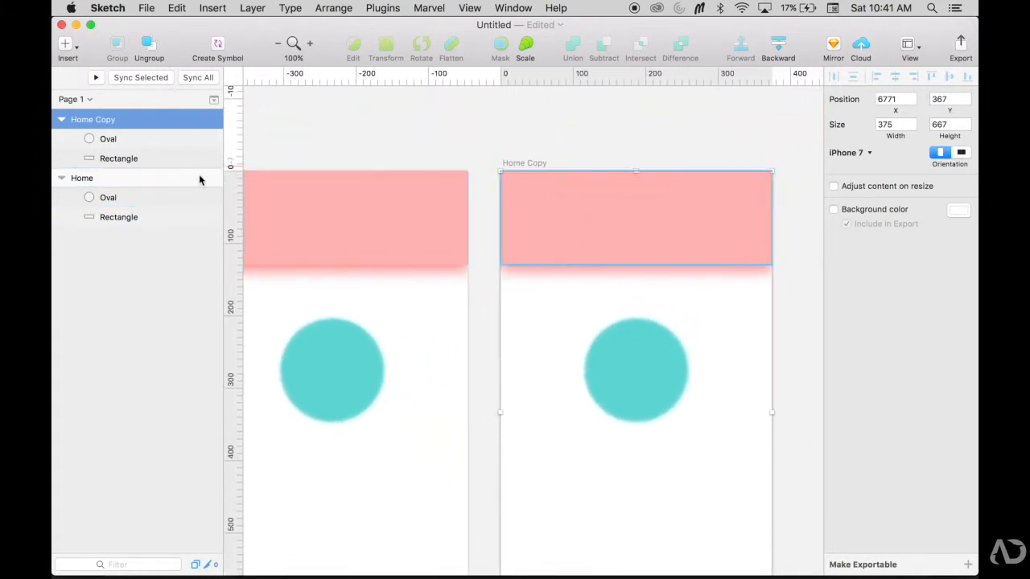
double_click(93, 120)
key(Right)
key(BackSpace)
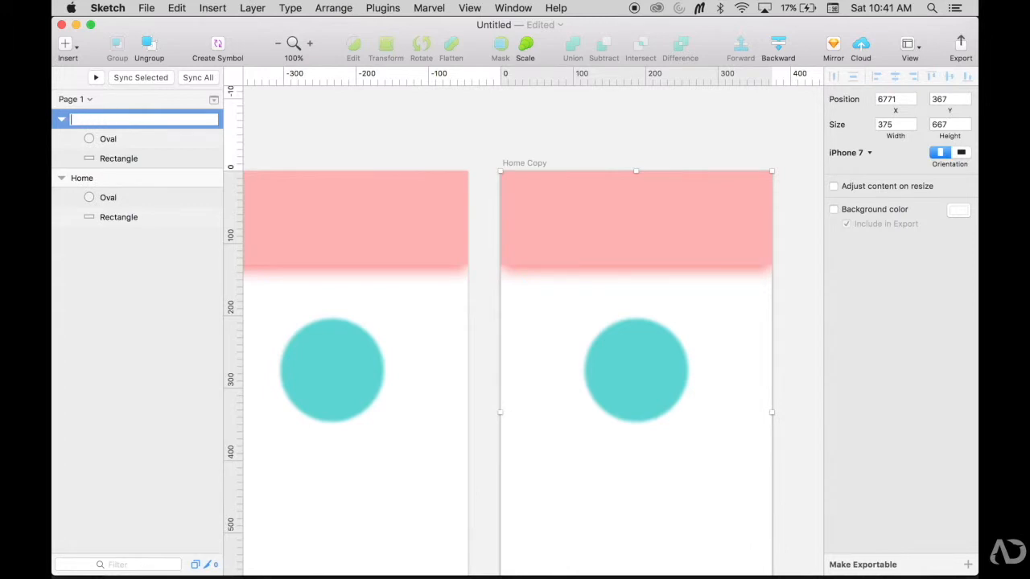
text(Welcome)
key(Return)
scroll(272, 153, down, 2)
scroll(448, 221, down, 2)
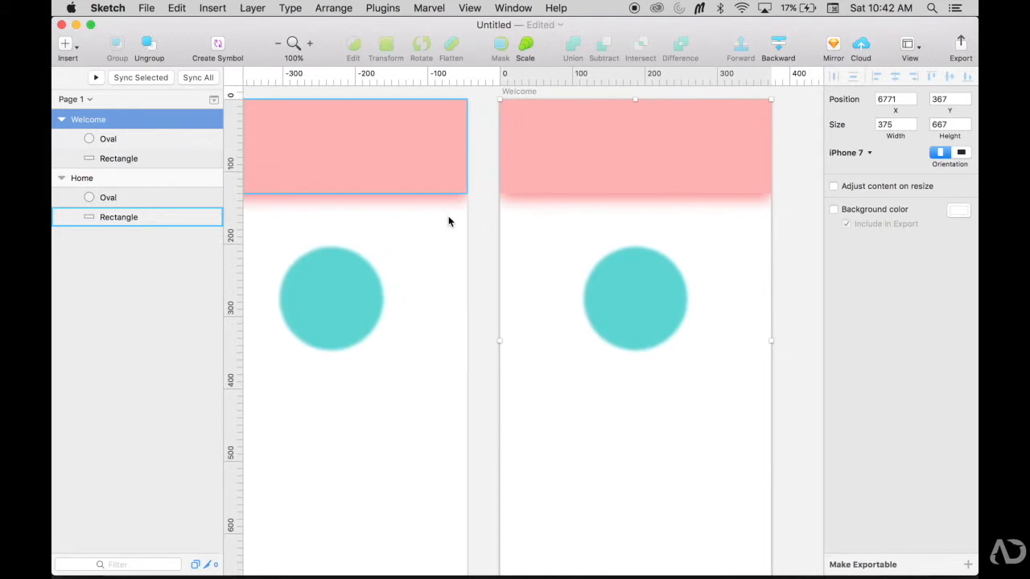
click(490, 233)
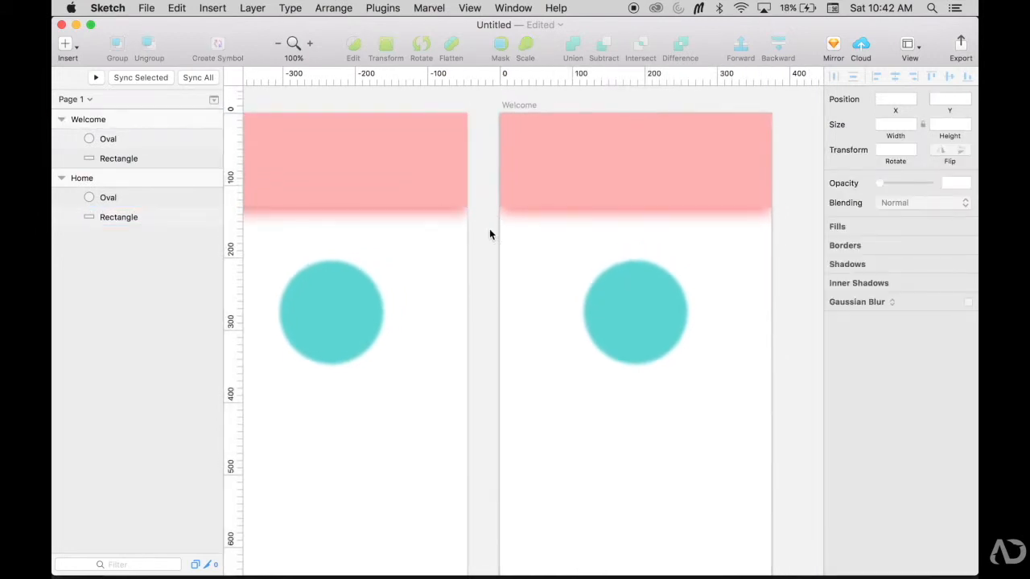
Step: Enlarge the circle on the Home artboard to about 192 × 192 and center it horizontally, about 60 below the header
click(345, 296)
click(652, 304)
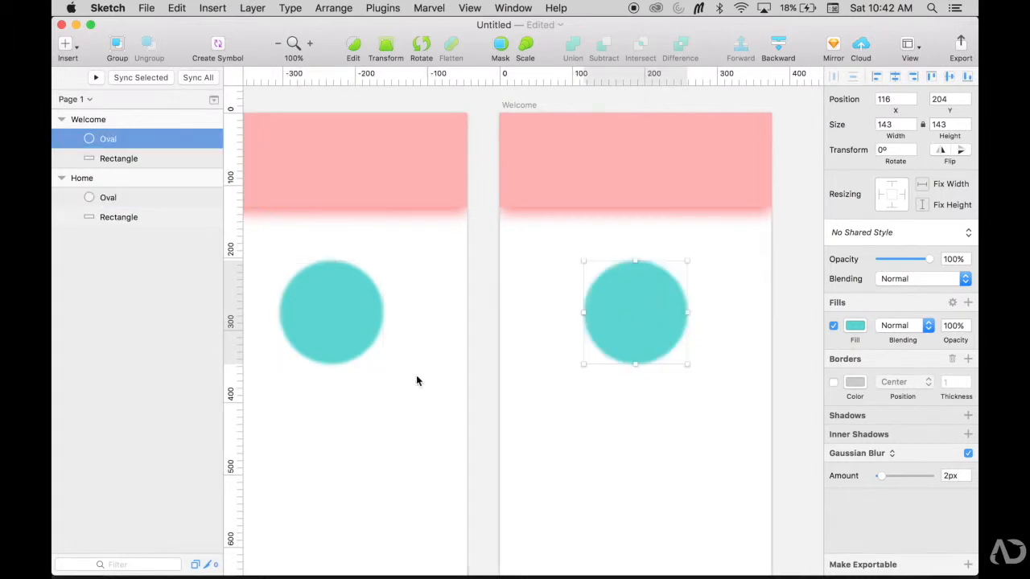
scroll(414, 354, left, 3)
click(414, 340)
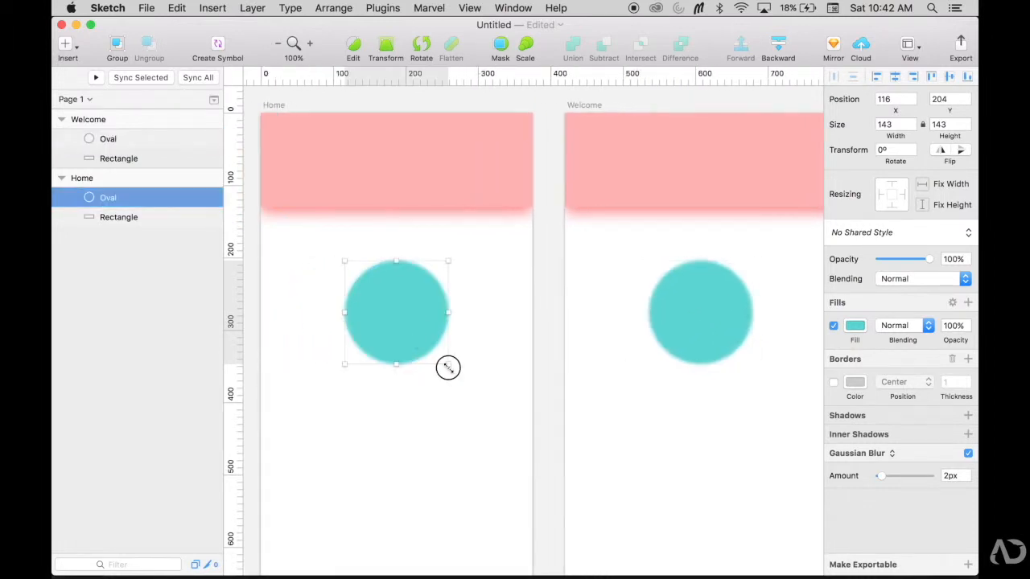
drag(448, 364, 484, 408)
drag(453, 357, 434, 345)
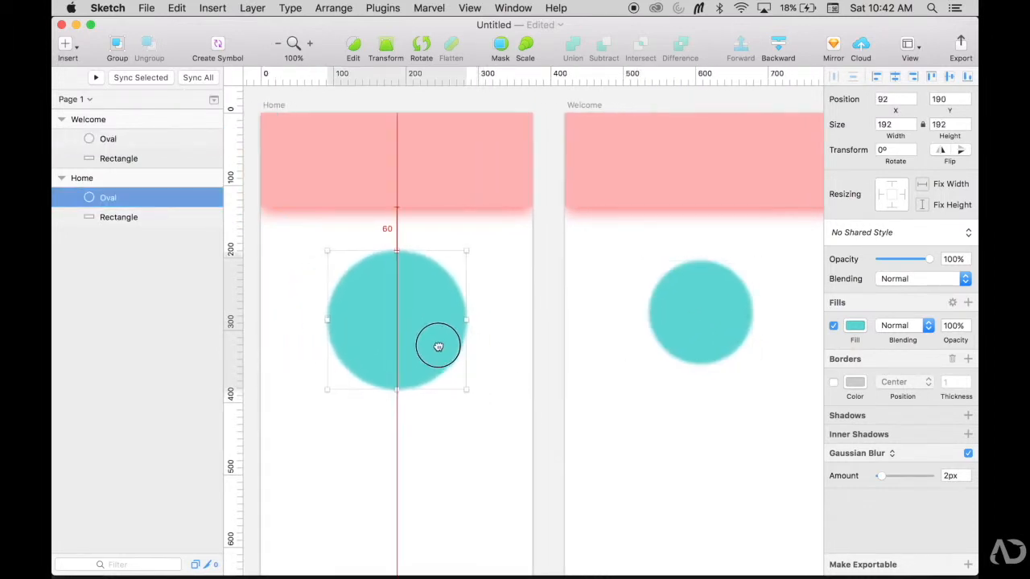
Step: Change the Home circle's fill to a lighter turquoise (87EEEB)
click(854, 325)
click(890, 367)
drag(890, 366, 890, 369)
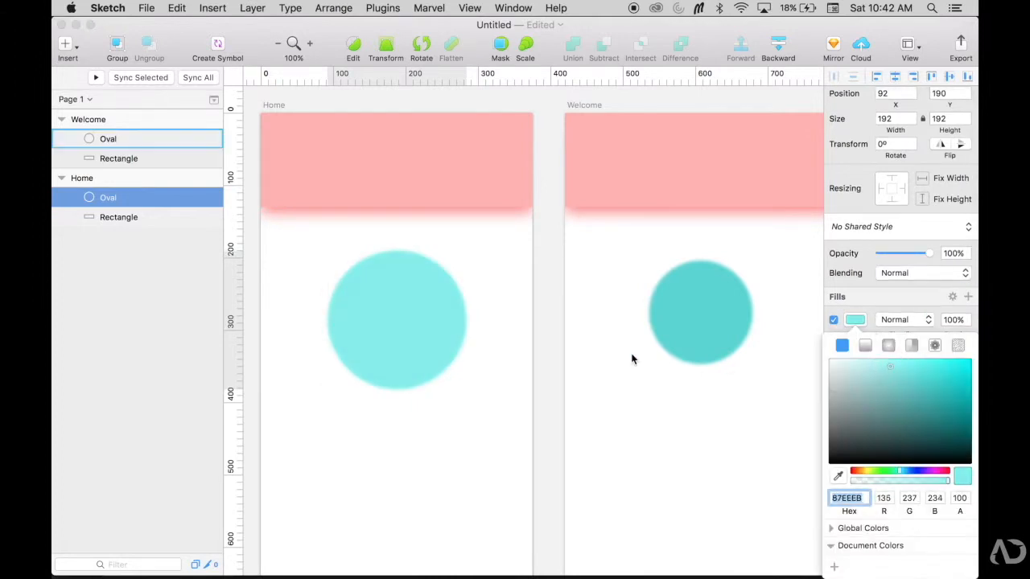
click(548, 328)
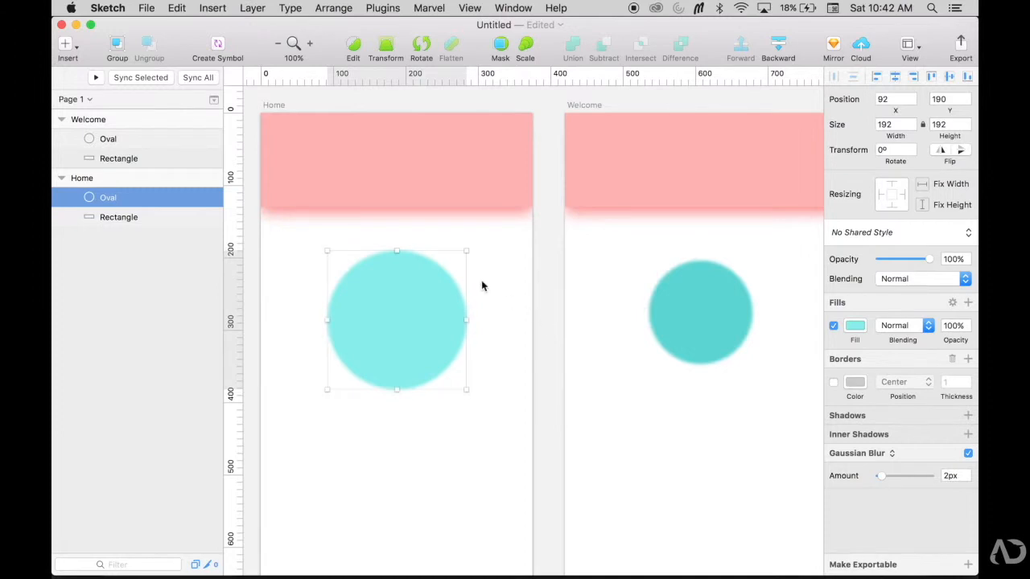
Step: Enlarge the circle on the Welcome artboard to about 200 × 200
key(super+minus)
key(super+minus)
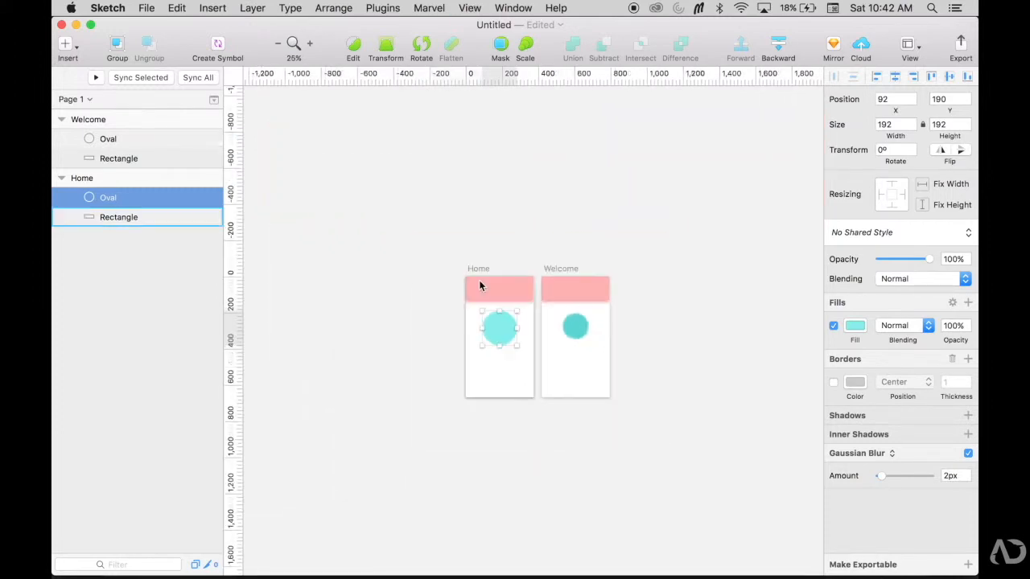
click(429, 273)
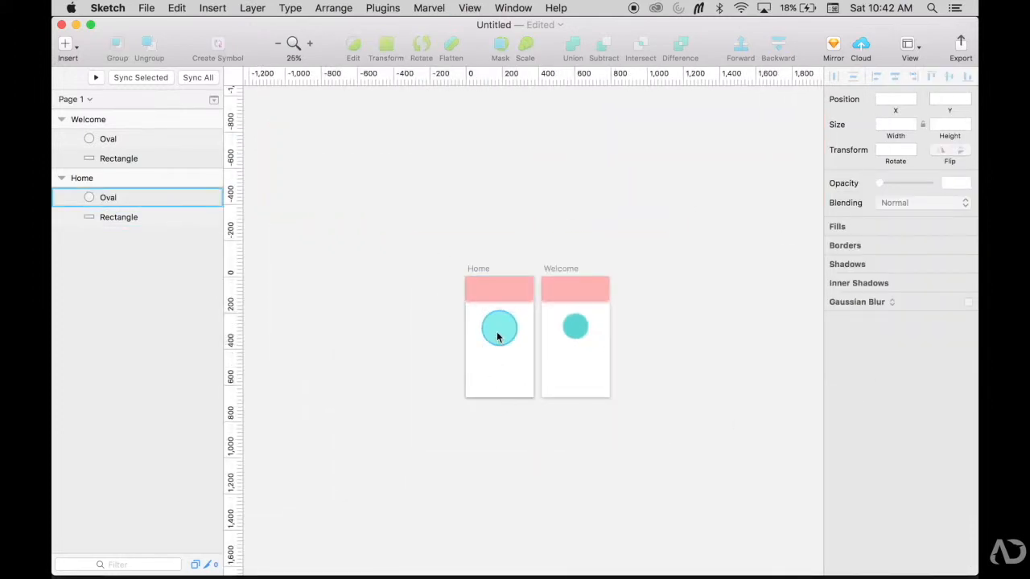
click(576, 327)
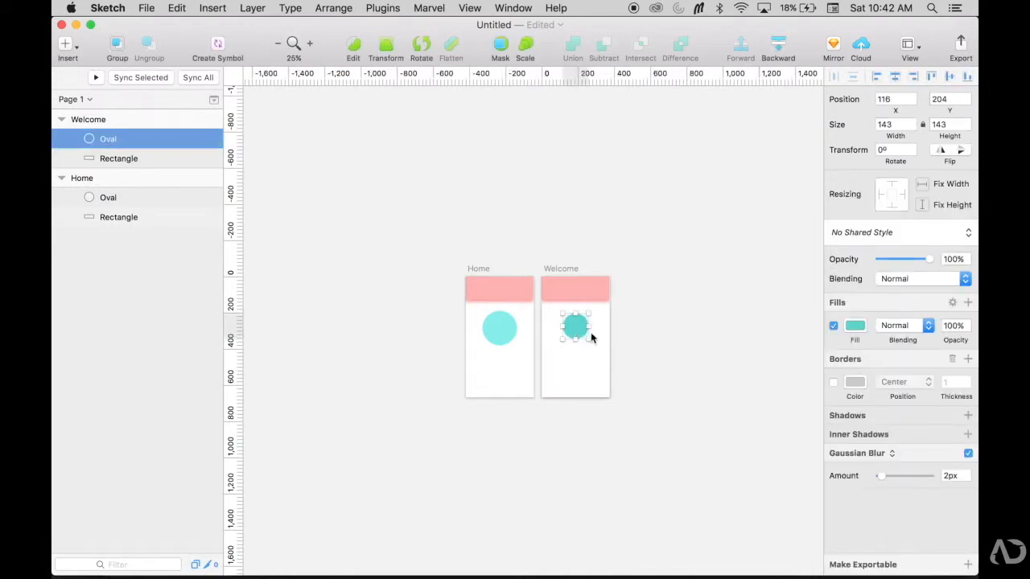
drag(590, 339, 602, 351)
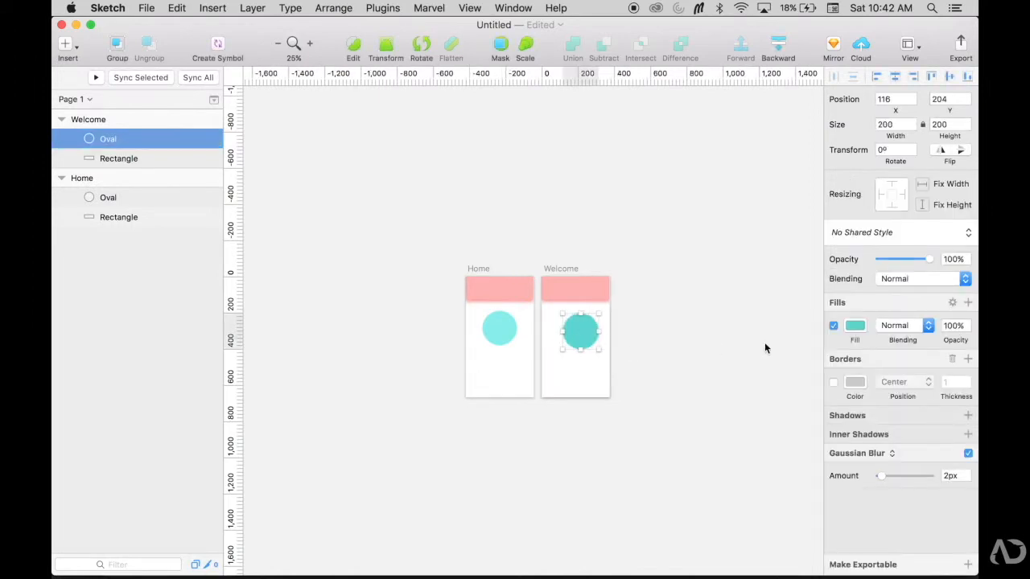
Step: Match the Welcome circle's fill to the Home circle by sampling its light turquoise, and check both circles' properties
click(856, 324)
click(838, 475)
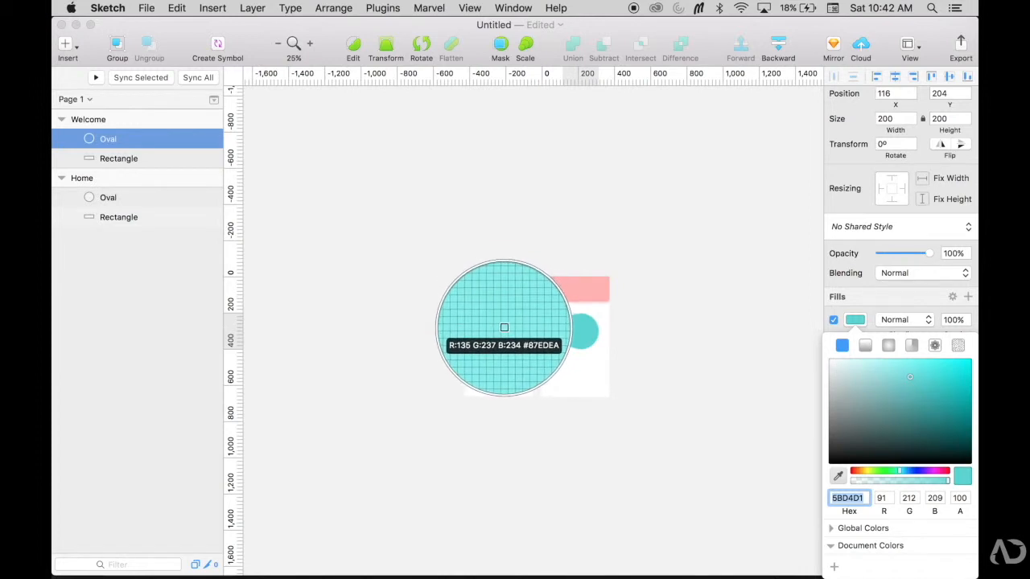
click(504, 327)
key(Escape)
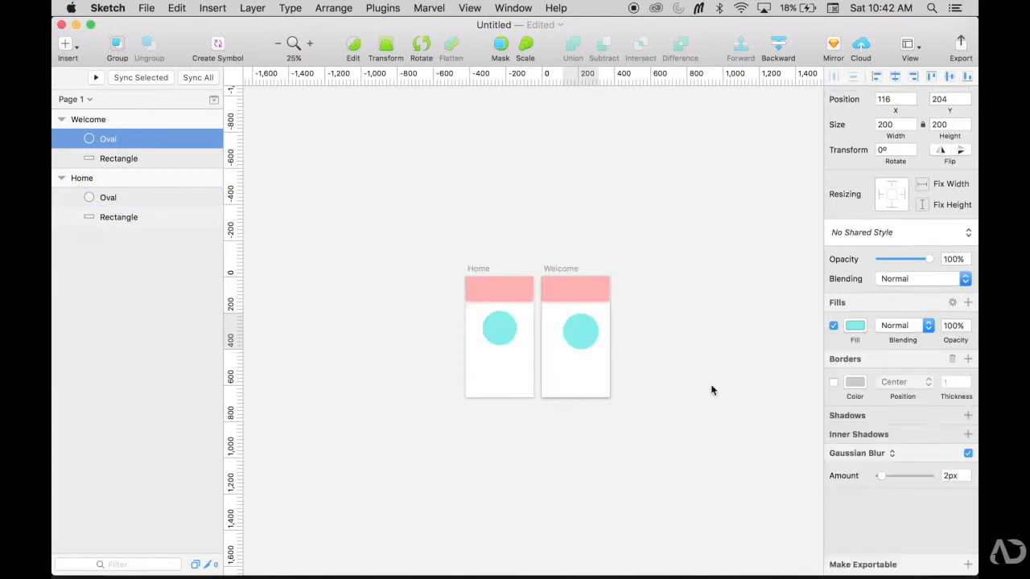
click(492, 328)
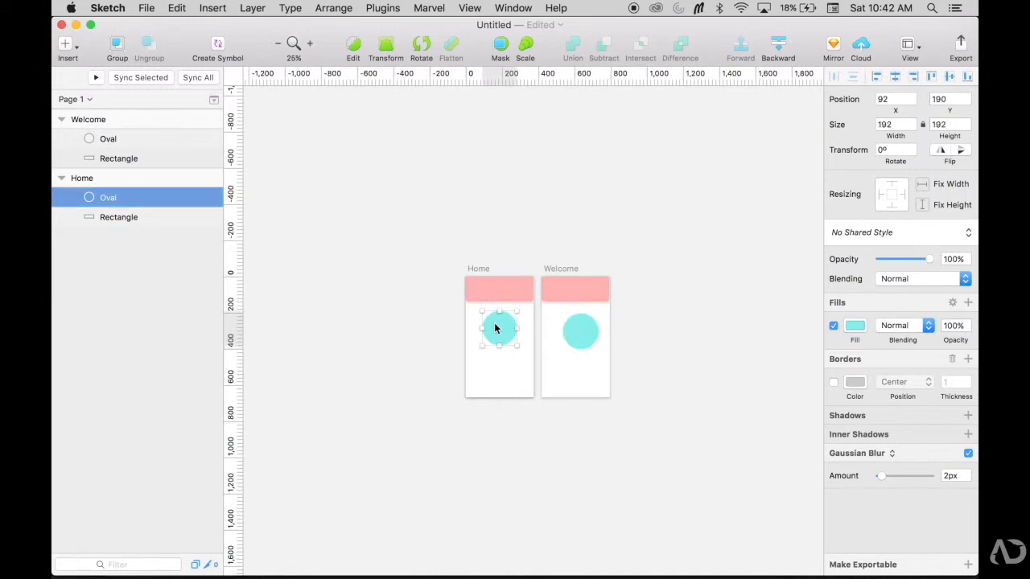
click(587, 331)
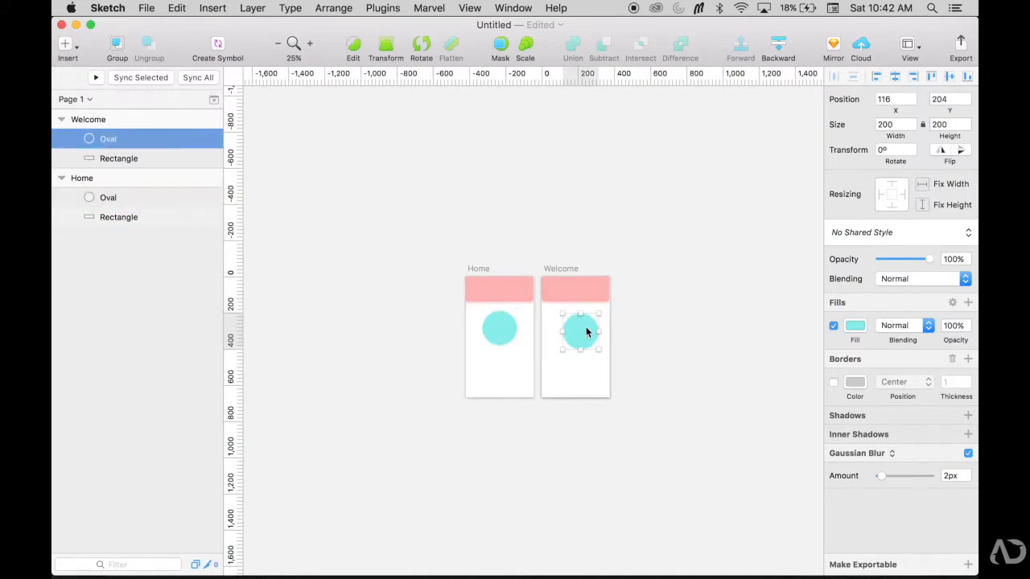
click(700, 240)
Step: Create a symbol named Circle 1 from the Home artboard's circle, sending it to the Symbols page
key(super+plus)
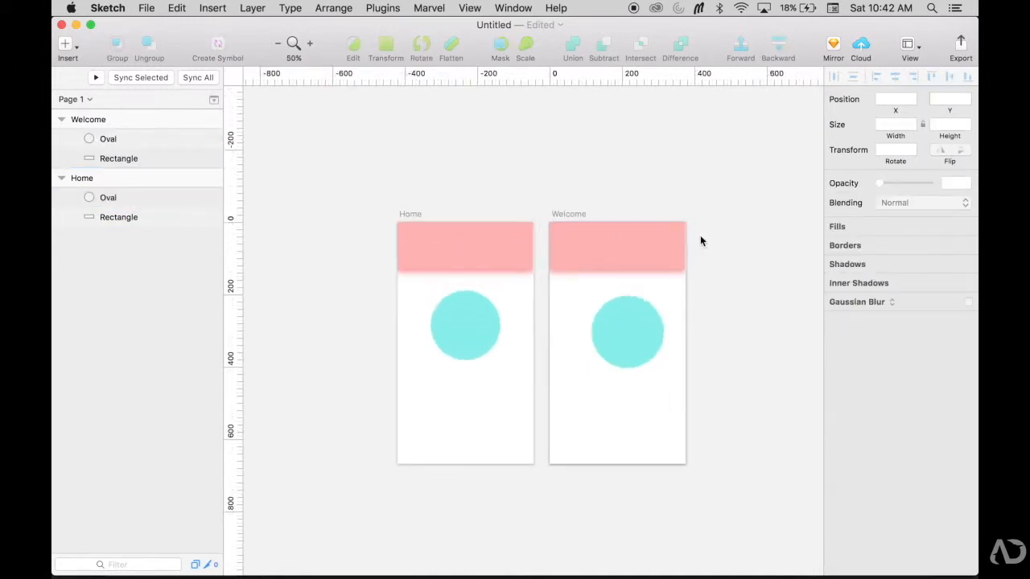
scroll(406, 348, left, 2)
key(super+plus)
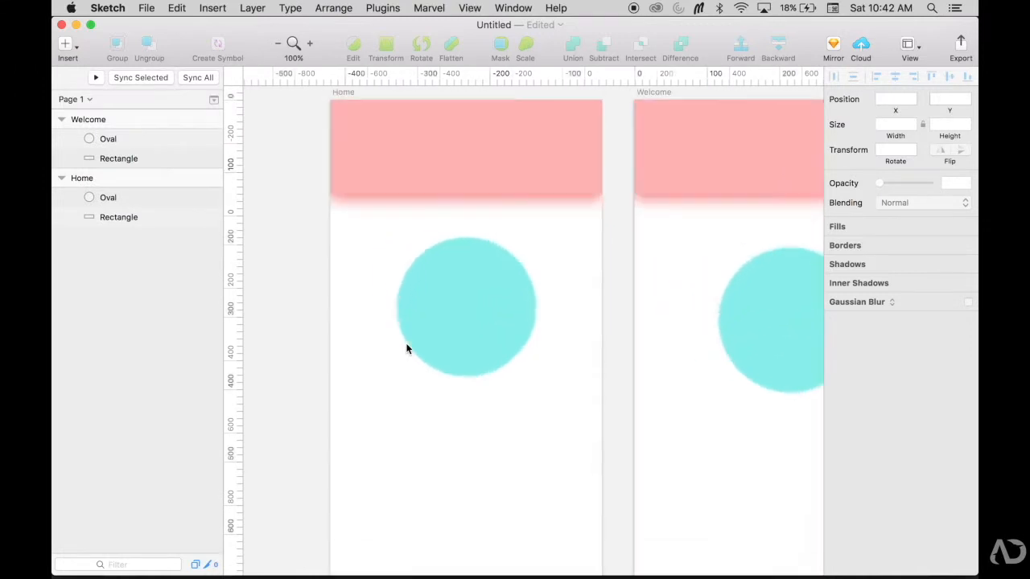
click(449, 318)
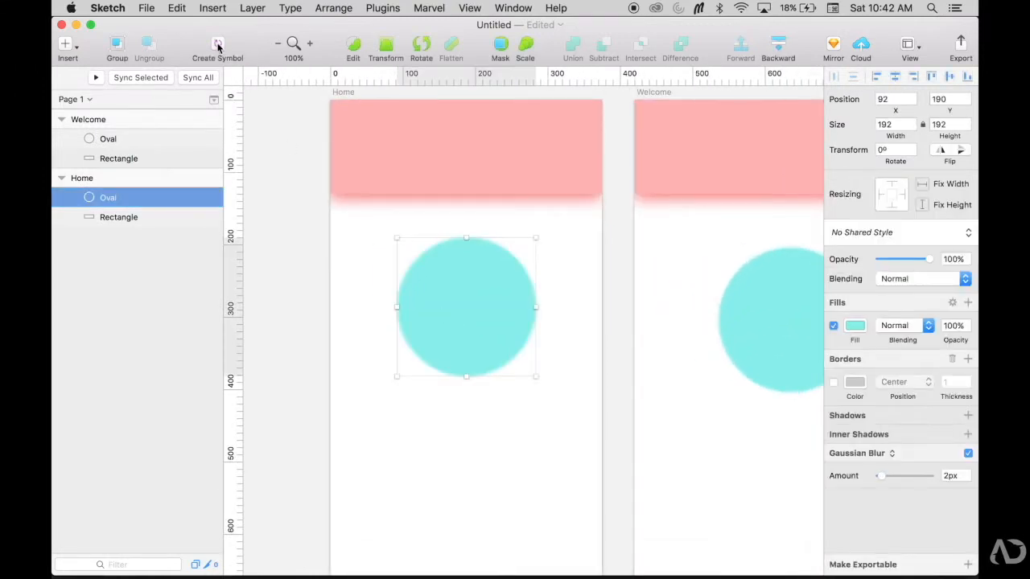
click(217, 47)
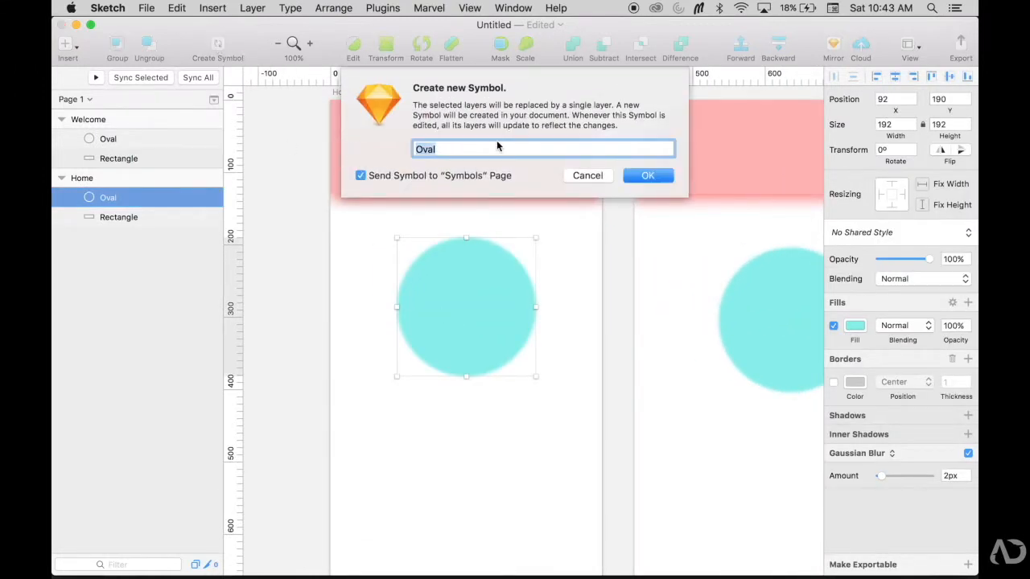
key(BackSpace)
text(Circle 1)
key(Return)
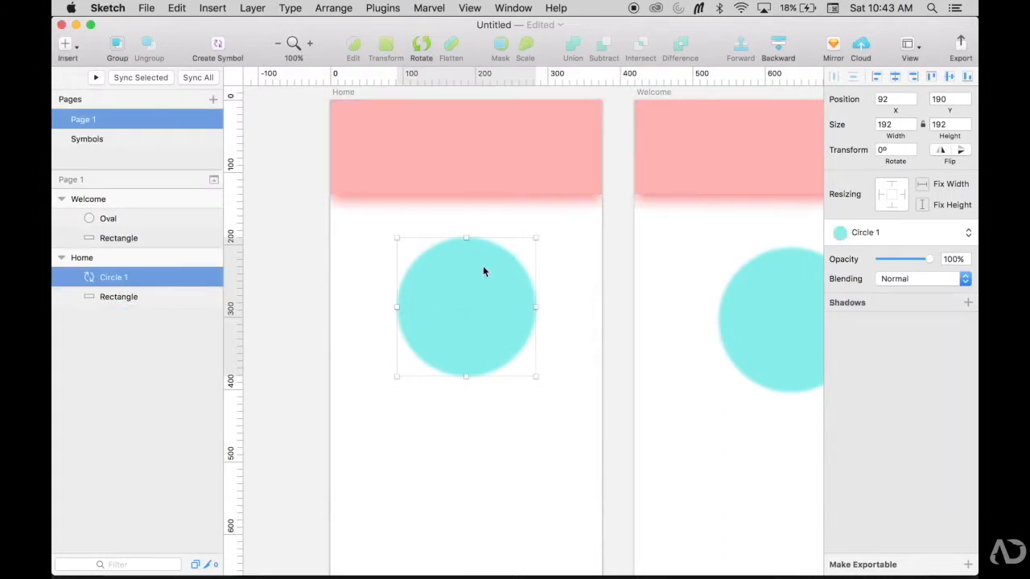
Step: Open the Circle 1 symbol for editing and change its circle's fill to magenta
double_click(469, 299)
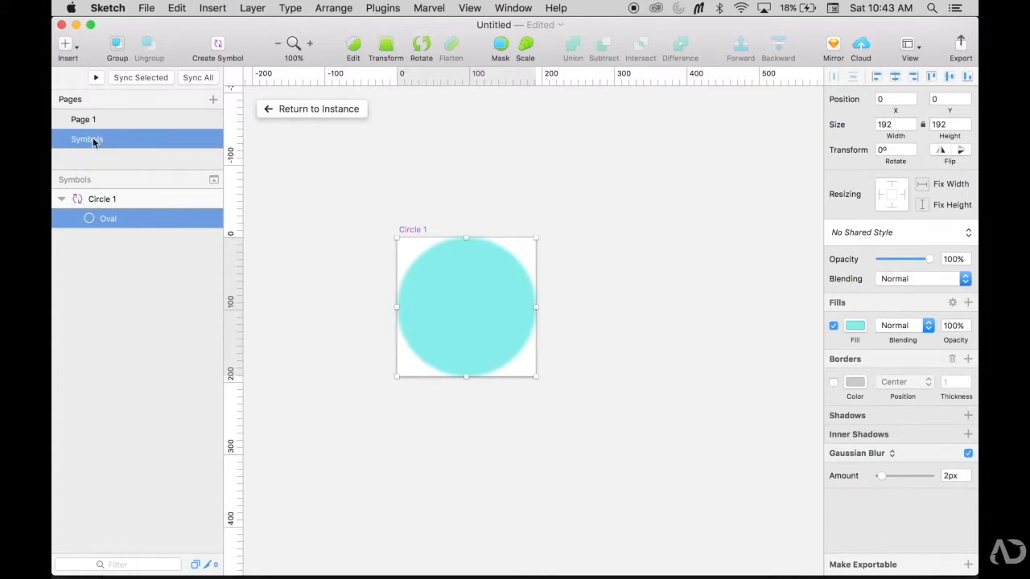
click(364, 243)
key(super+minus)
key(super+minus)
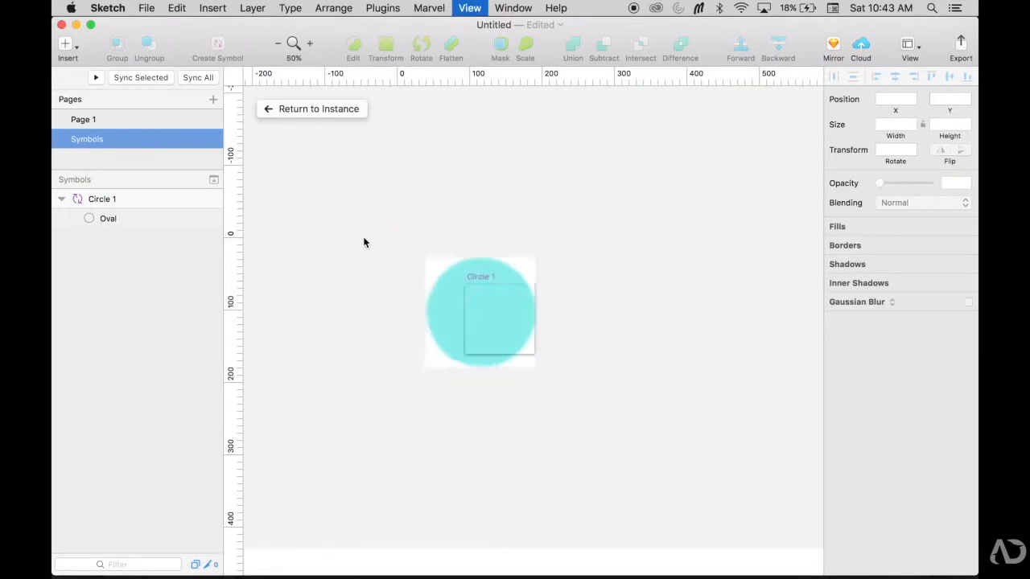
key(super+0)
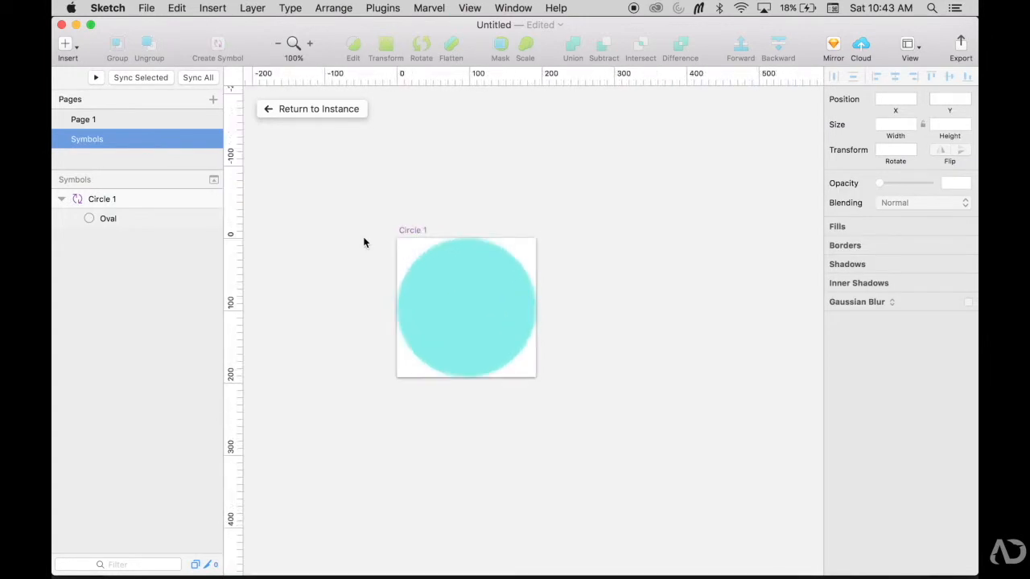
click(466, 282)
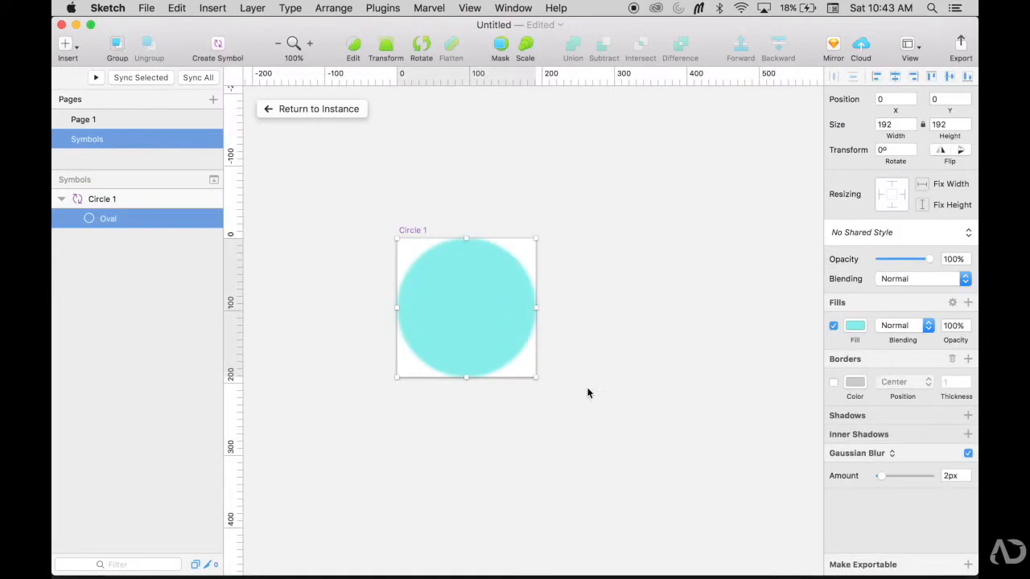
click(854, 325)
mouse_move(947, 370)
mouse_down()
mouse_move(942, 363)
mouse_move(945, 380)
mouse_up()
drag(922, 471, 934, 471)
click(743, 452)
Step: Draw a 73 × 73 dusty pink circle (D78F8F) in the upper part of the Circle 1 symbol and duplicate it directly below
key(o)
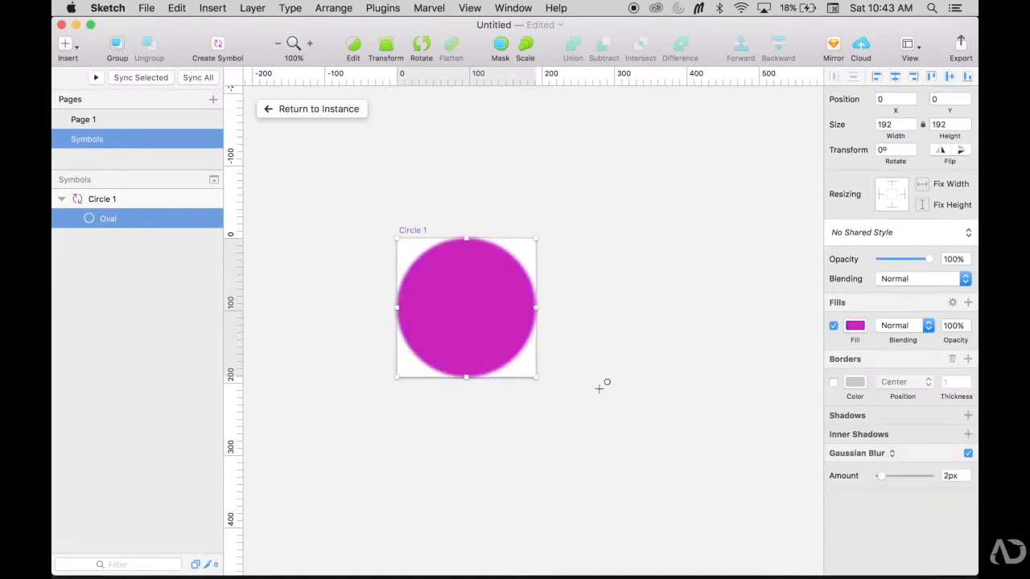
drag(454, 265, 508, 317)
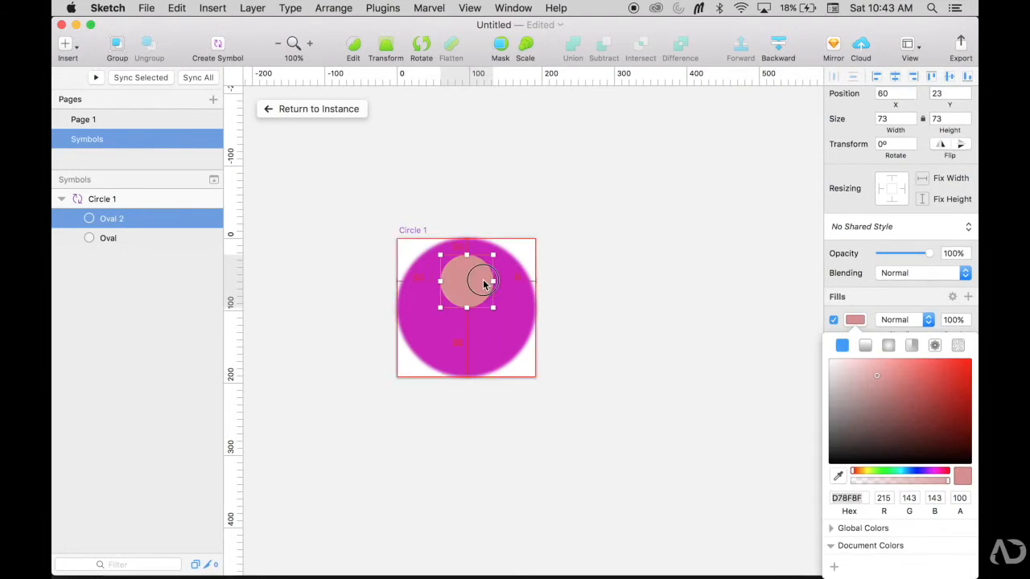
mouse_move(485, 285)
mouse_down()
mouse_move(483, 349)
mouse_move(485, 336)
mouse_up()
click(605, 311)
click(604, 312)
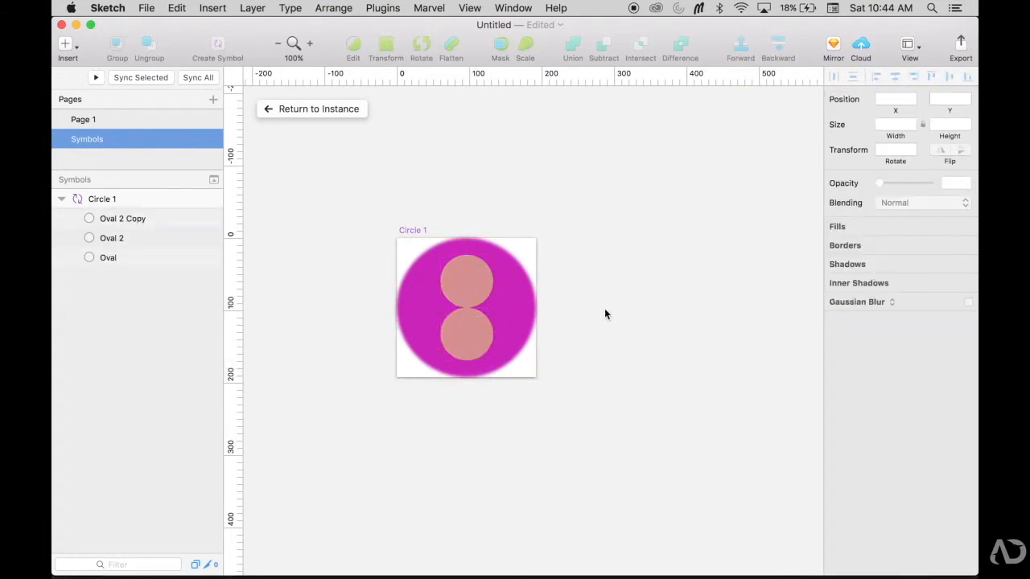
Step: Return from the symbol to its instance on Page 1 and delete the turquoise circle on the Welcome artboard
click(306, 108)
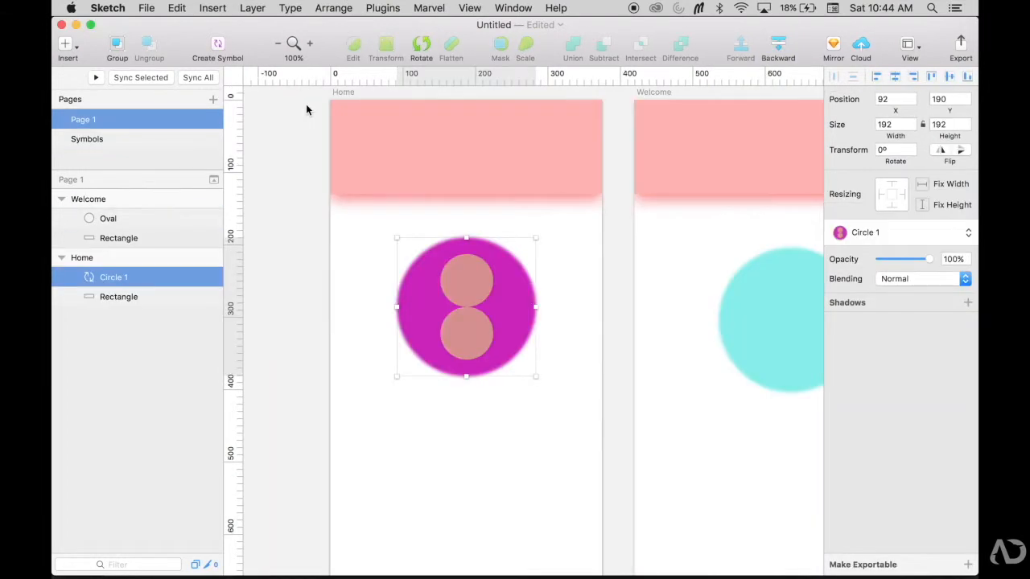
click(319, 322)
key(super+minus)
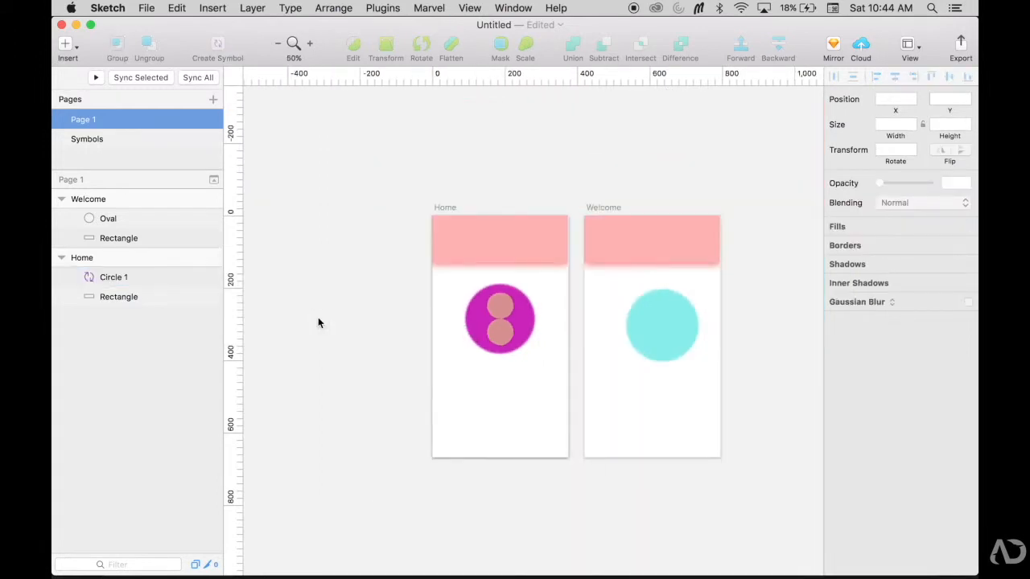
key(super+plus)
scroll(443, 322, right, 5)
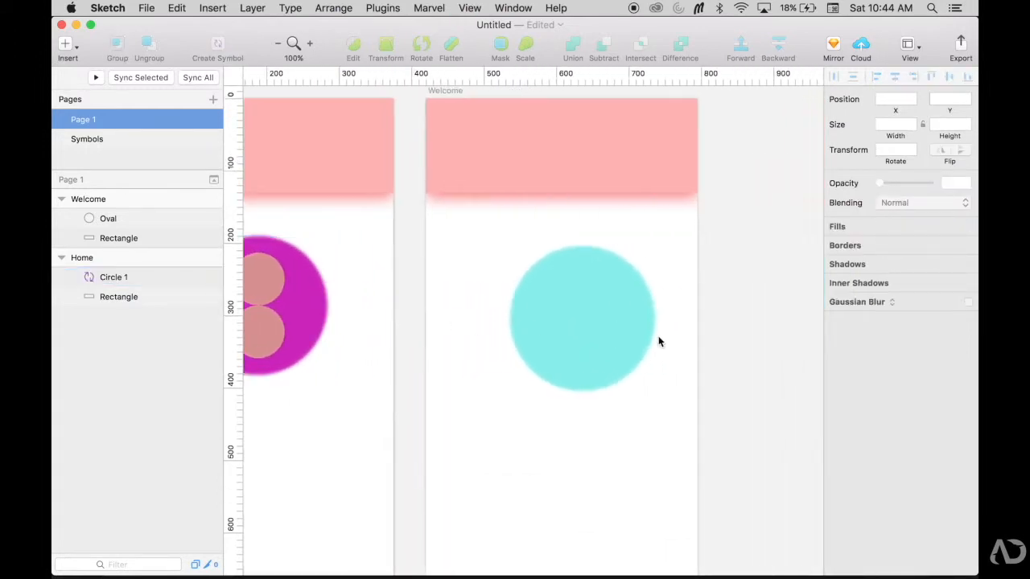
click(609, 323)
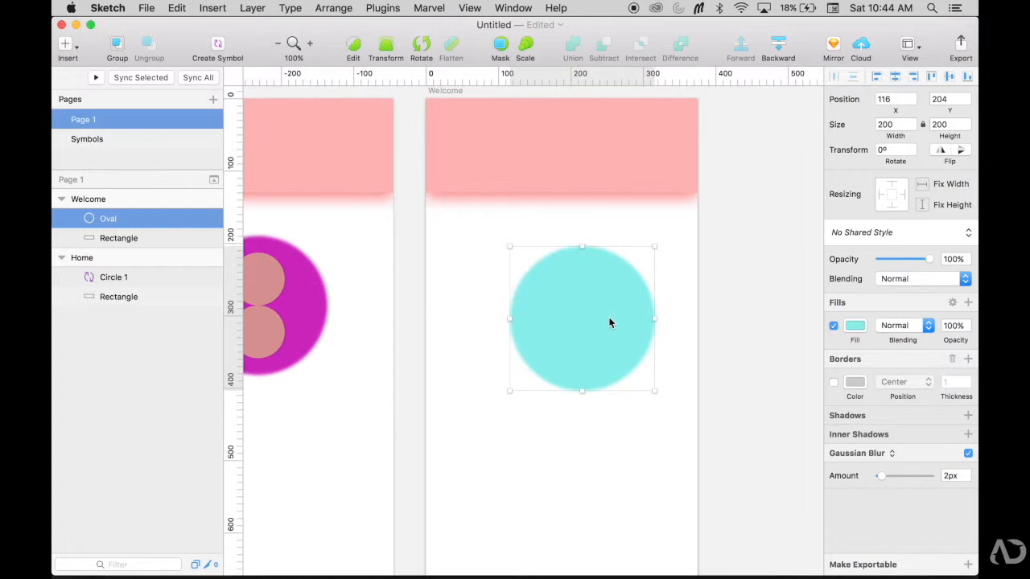
key(BackSpace)
Step: Insert the Circle 1 symbol on the Welcome artboard in place of the deleted circle
click(65, 44)
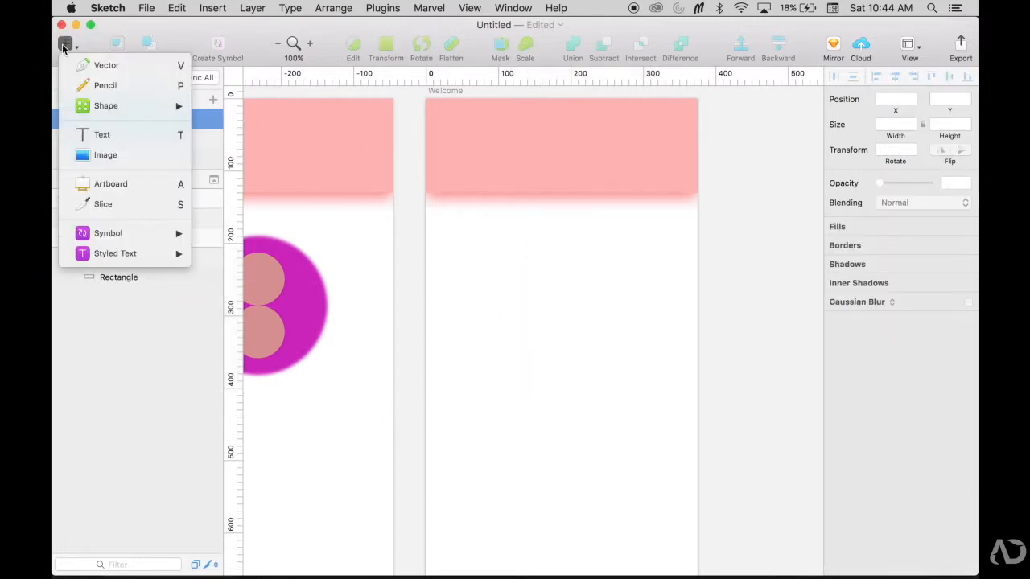
mouse_move(125, 235)
click(240, 235)
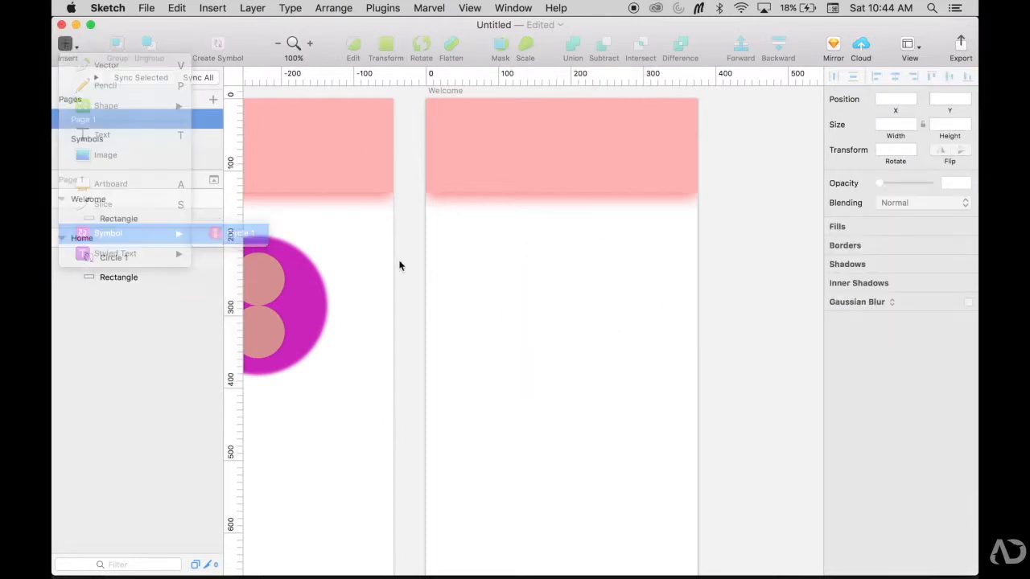
click(556, 314)
click(747, 301)
key(super+minus)
Step: Duplicate the Welcome artboard beside the original and rename the copy Profile
click(515, 206)
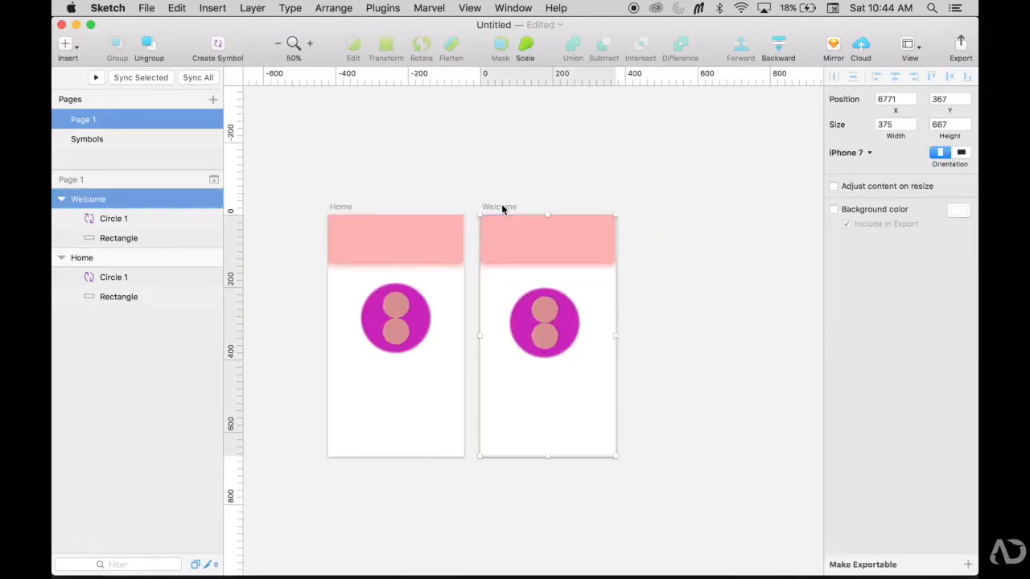
drag(506, 207, 661, 201)
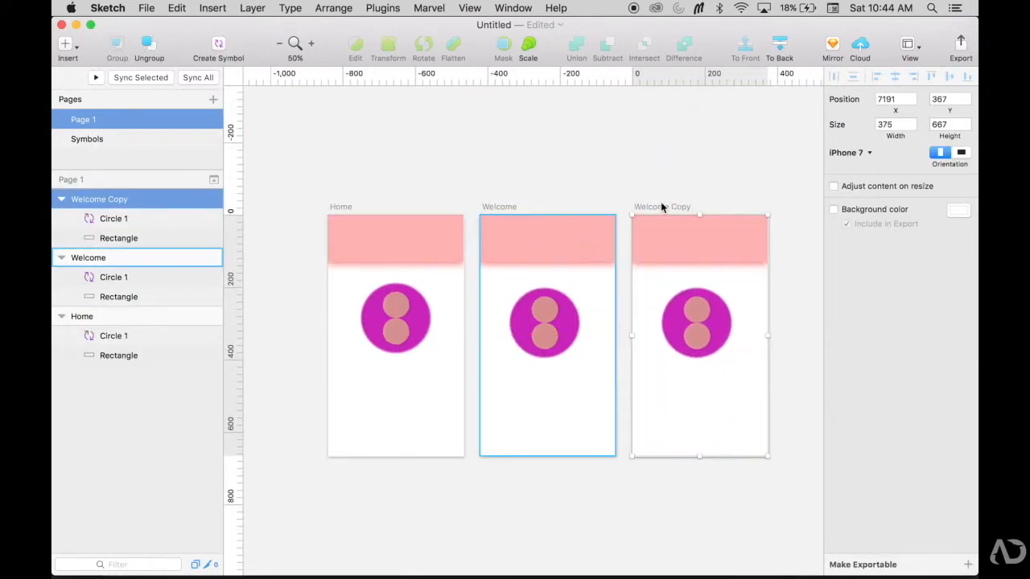
double_click(115, 199)
text(Profile)
key(Return)
scroll(538, 306, right, 2)
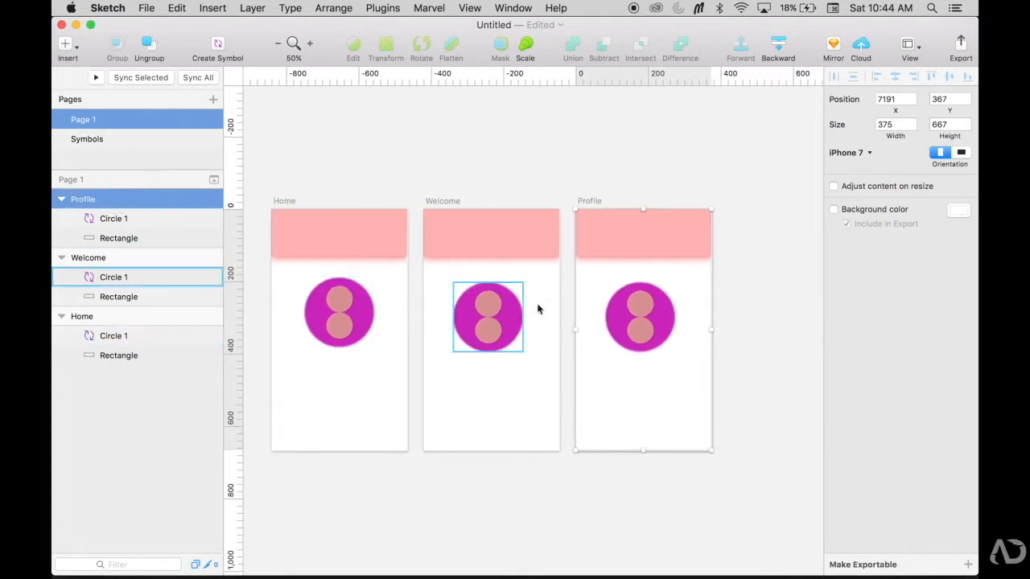
Step: Open the Profile artboard's Circle 1 symbol for editing and delete its two small dusty pink circles
click(619, 312)
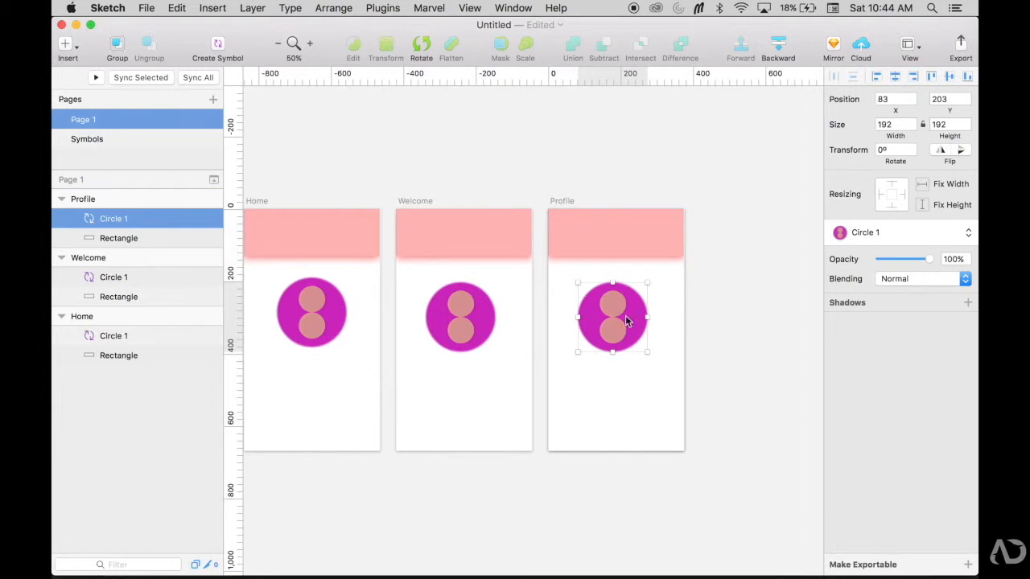
double_click(619, 314)
shift+click(510, 269)
key(Delete)
Step: Draw a borderless white rectangle of about 95 × 96 in the centre of the Circle 1 symbol and return to the instance
key(r)
drag(488, 250, 555, 319)
click(856, 351)
drag(845, 368, 829, 359)
click(435, 139)
click(344, 108)
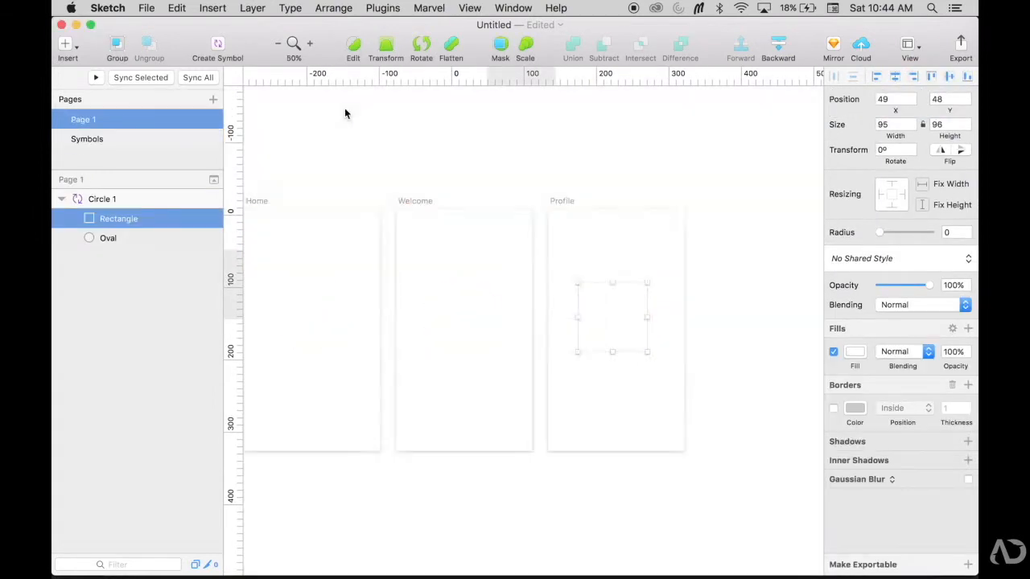
Step: Move the Home artboard's Circle 1 instance down to Y 201 and compare the symbol across the three artboards
scroll(384, 400, left, 4)
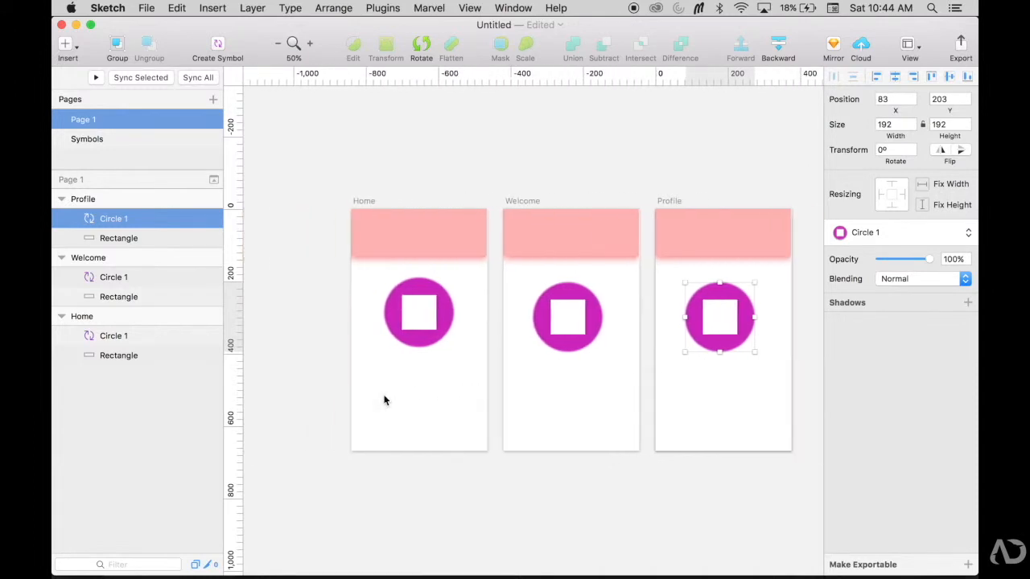
click(411, 317)
key(alt)
drag(435, 312, 436, 316)
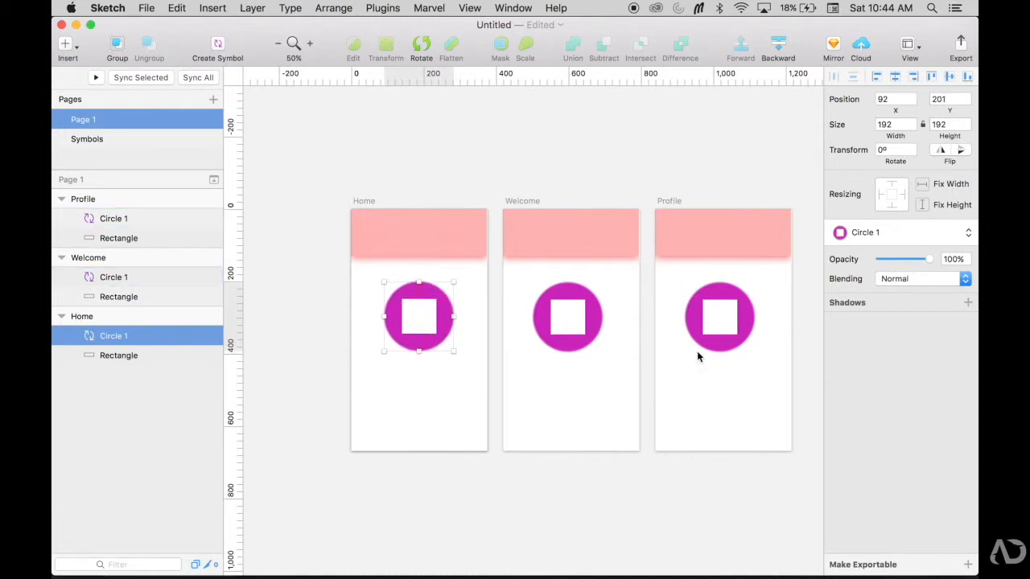
scroll(697, 351, right, 3)
scroll(697, 351, down, 1)
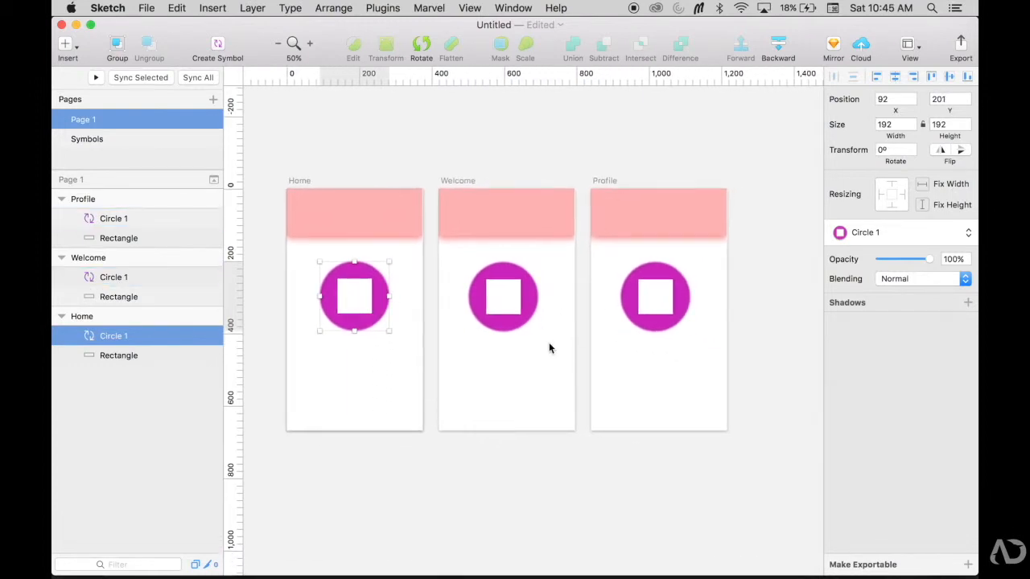
scroll(502, 317, left, 5)
click(336, 283)
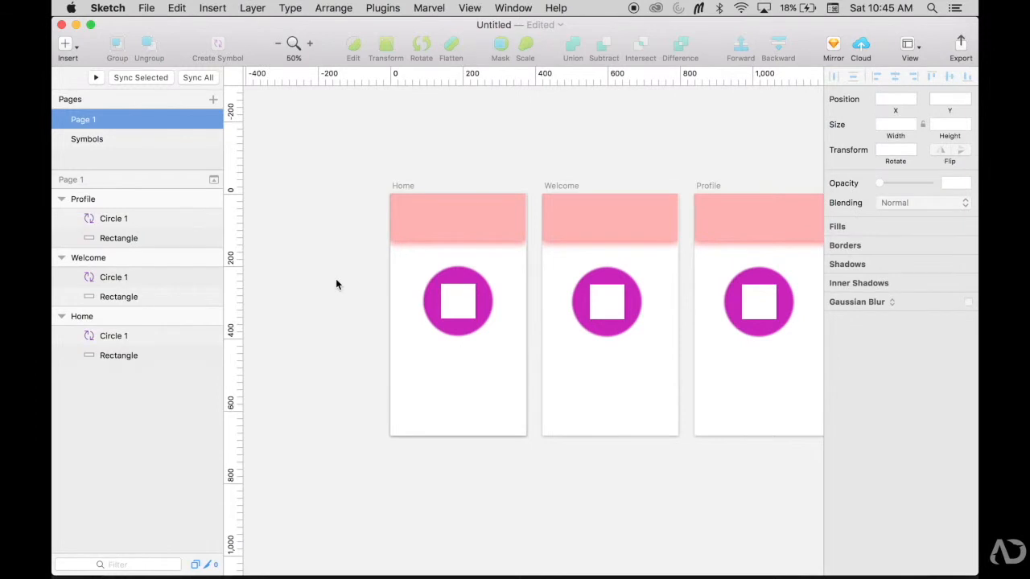
Step: Measure the distances from the Home artboard's Circle 1 instance to the artboard edges
key(super+0)
scroll(336, 284, left, 3)
scroll(336, 284, up, 3)
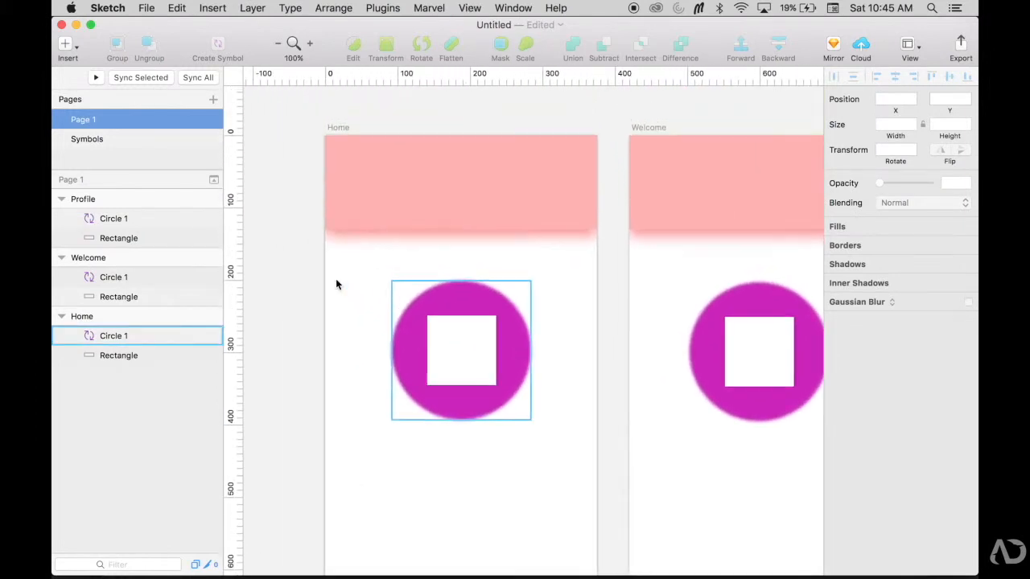
scroll(336, 284, down, 1)
click(421, 296)
key(alt)
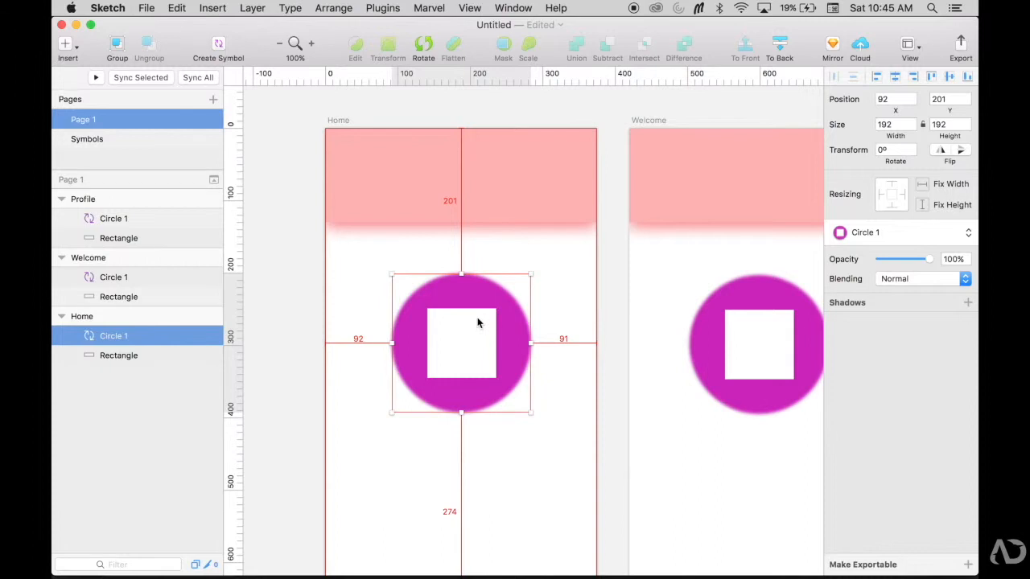
Step: Move the Home artboard's Circle 1 instance up to Y 170 and check its spacing from the pink header rectangle
drag(477, 323, 476, 282)
click(489, 171)
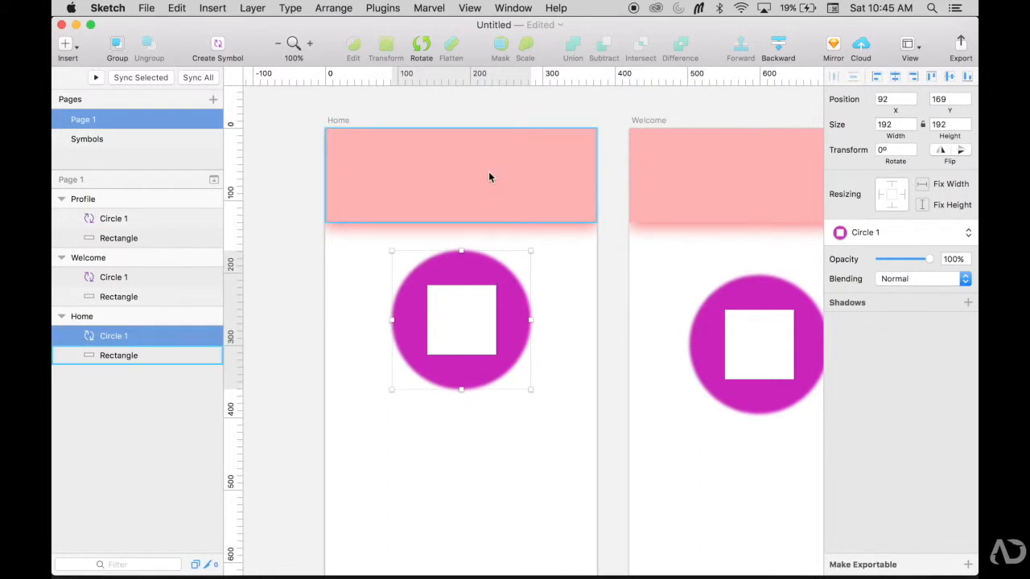
key(alt)
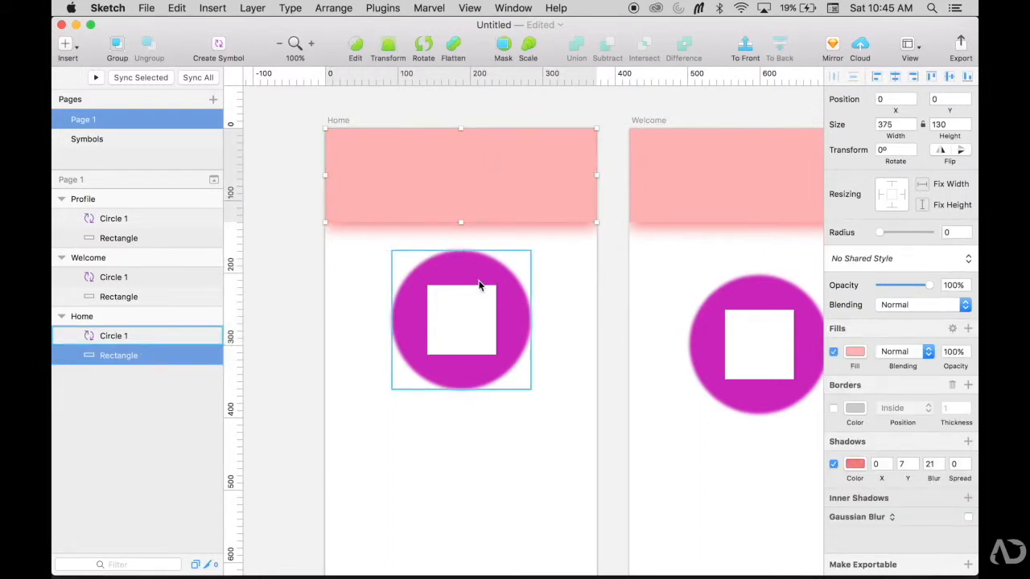
click(481, 287)
key(Down)
key(alt)
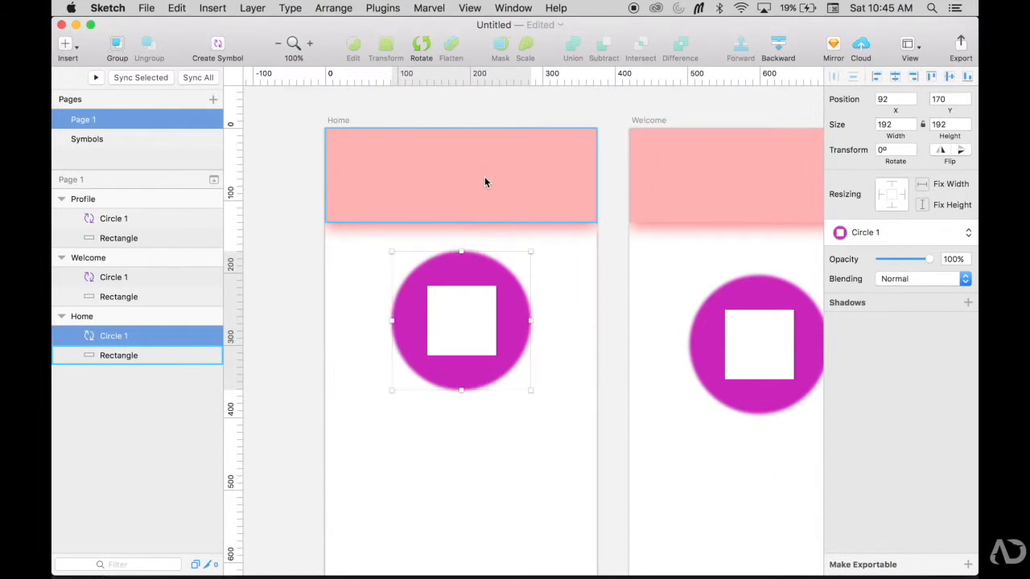
Step: Draw a full-width 375 × 119 rectangle at Y 409 below the Home circle and measure its distances to the circle and artboard edges
scroll(484, 182, down, 2)
key(r)
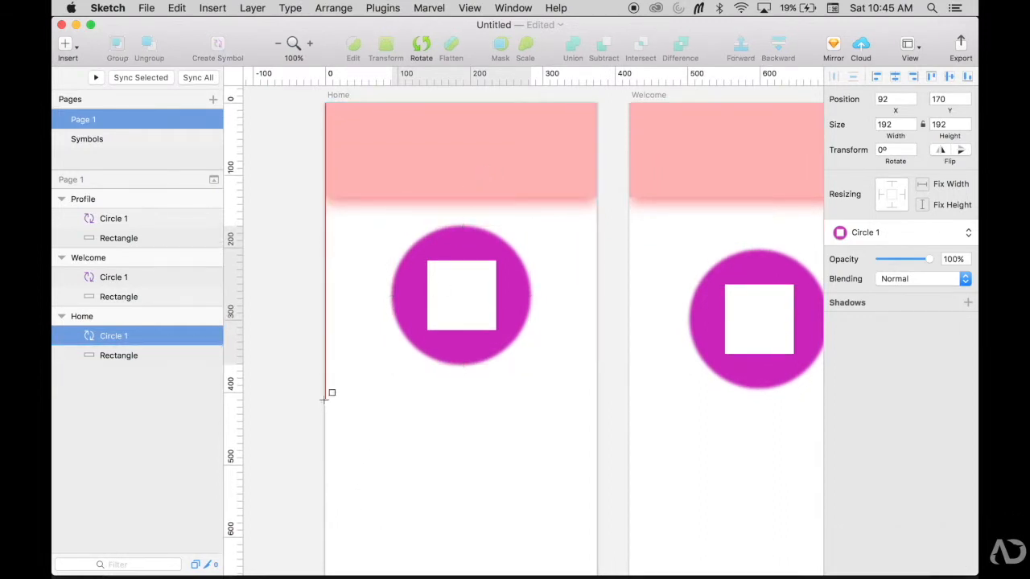
mouse_move(325, 400)
mouse_down()
mouse_move(441, 413)
mouse_move(586, 470)
mouse_move(597, 485)
mouse_up()
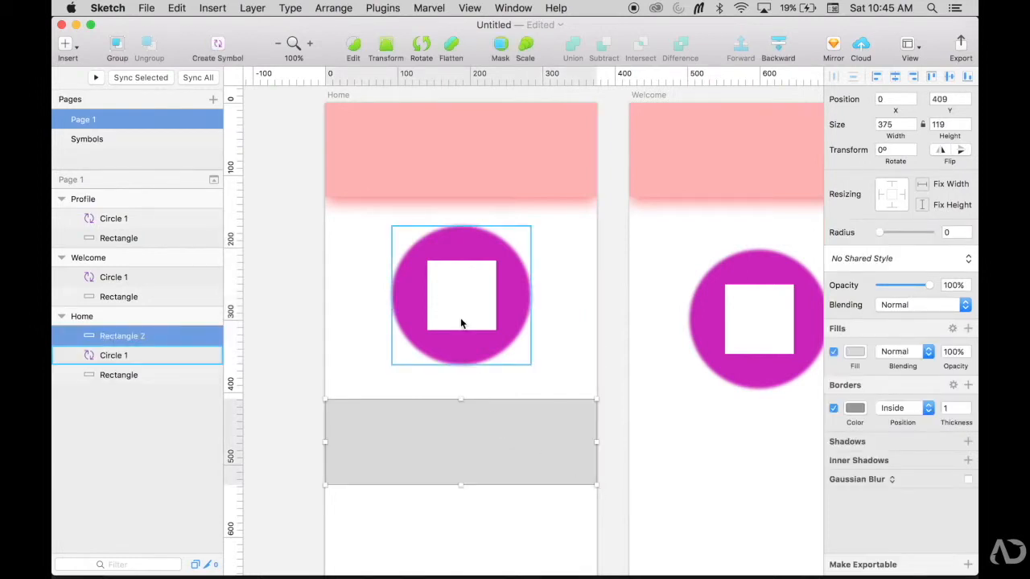
key(alt)
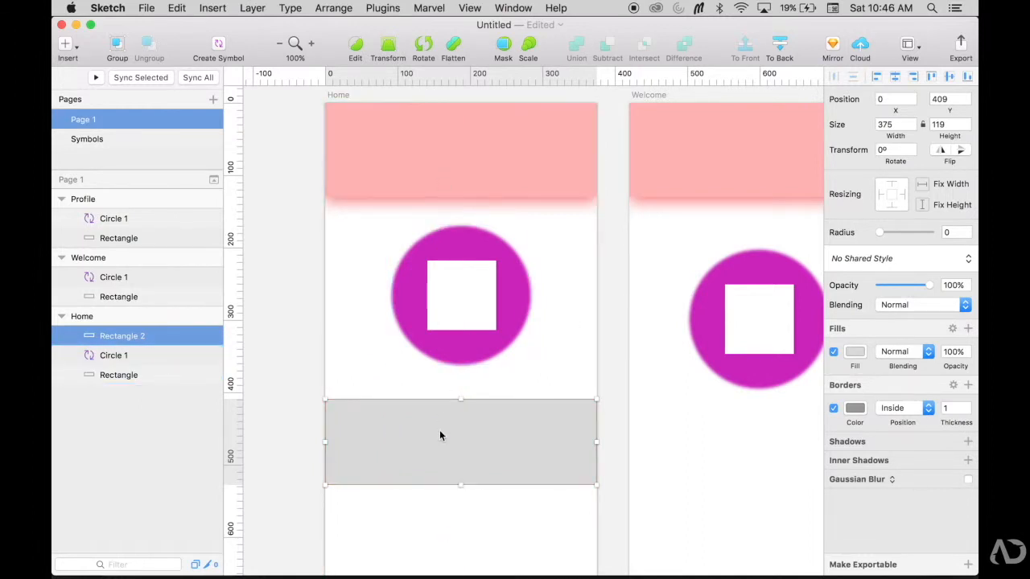
key(alt)
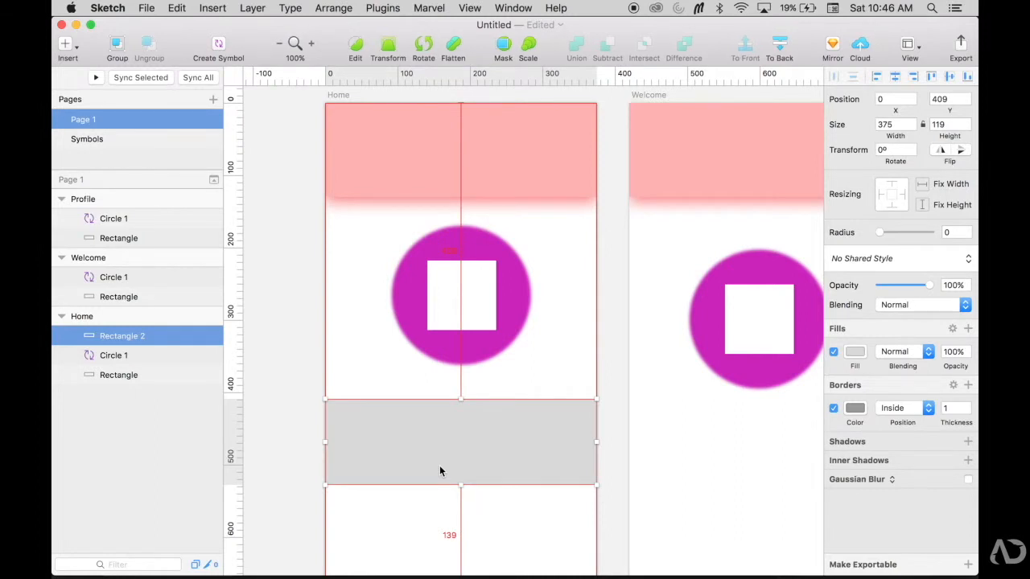
scroll(438, 458, down, 3)
scroll(438, 430, down, 2)
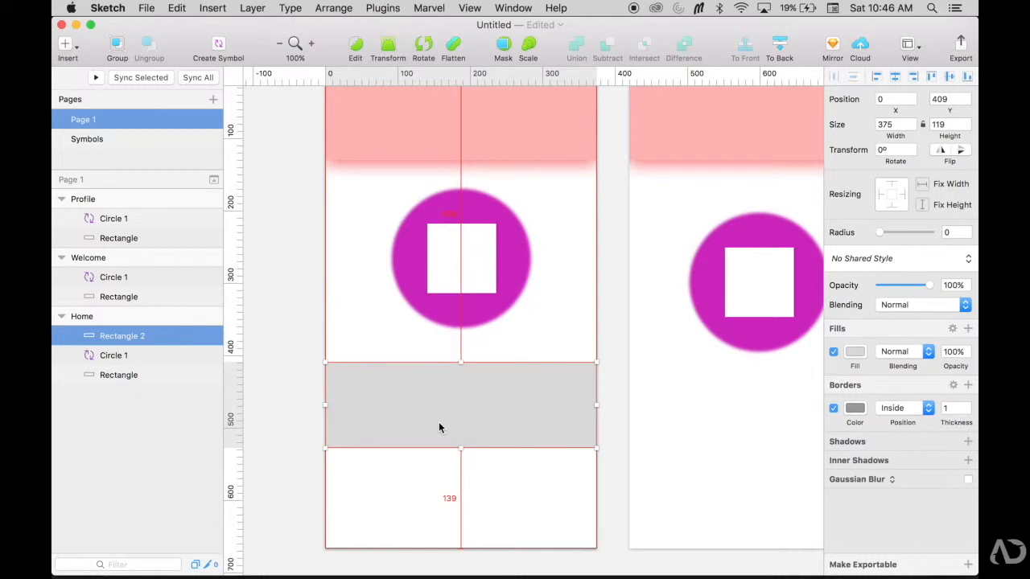
mouse_move(428, 268)
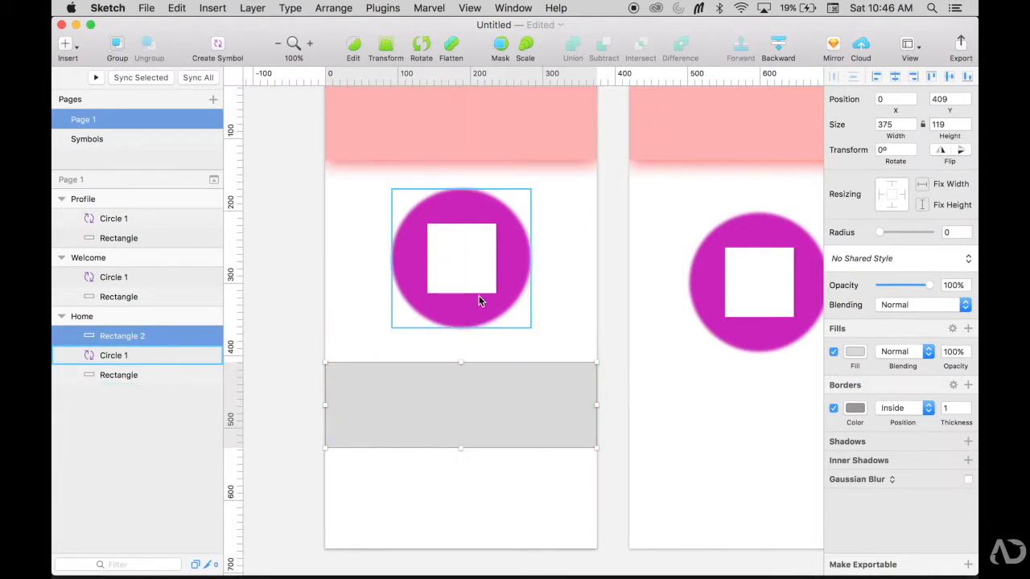
Step: Nudge the grey rectangle on the Home artboard up 7 px to Y 402
key(Up)
key(Up)
key(Up)
key(Up)
key(Up)
key(Up)
key(Up)
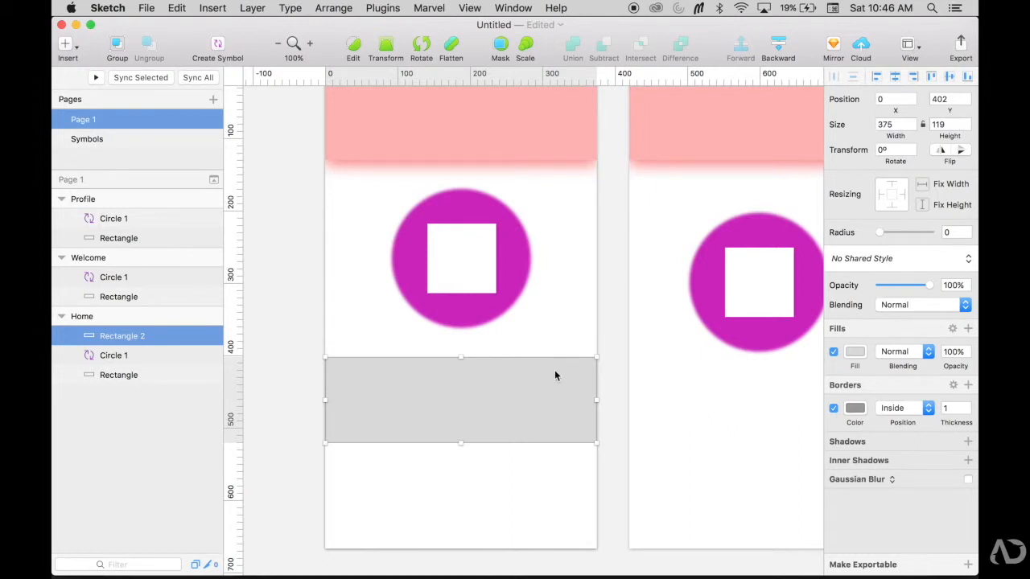
Step: Resize the grey rectangle on the Home artboard to half its width, 187.5, and a height of 100
click(604, 386)
click(565, 390)
click(897, 125)
key(Return)
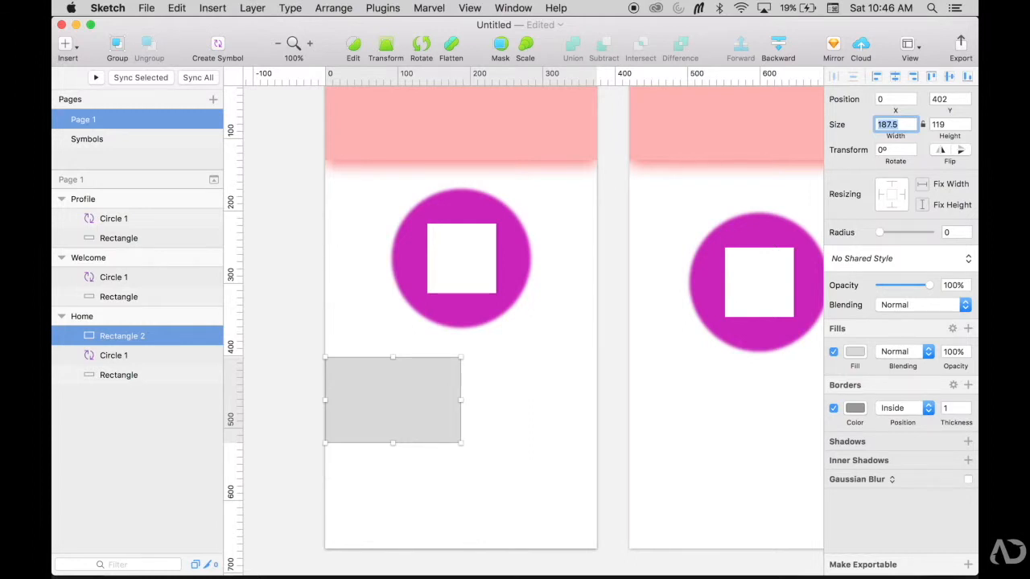
click(946, 125)
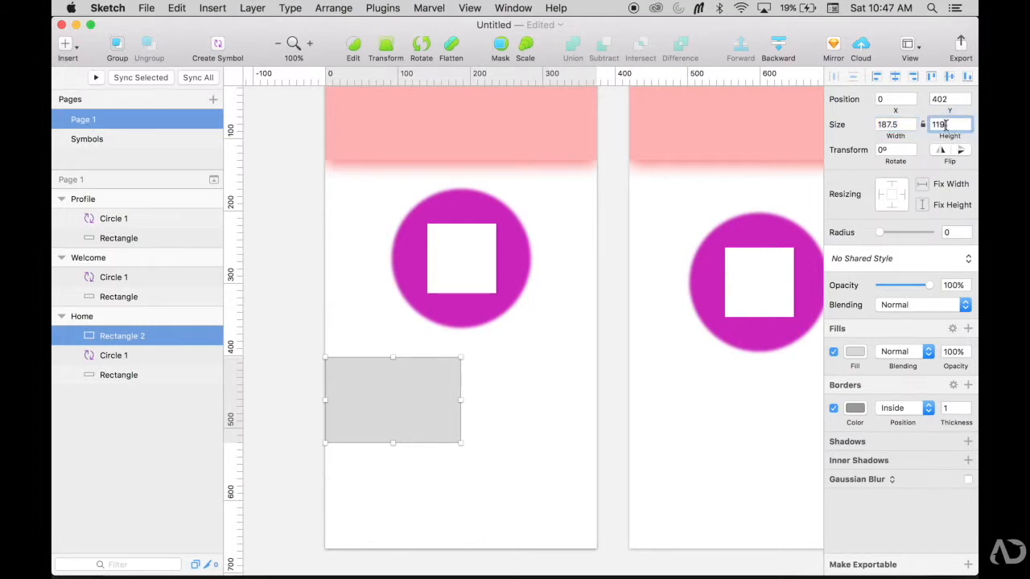
key(BackSpace)
text(00)
key(Return)
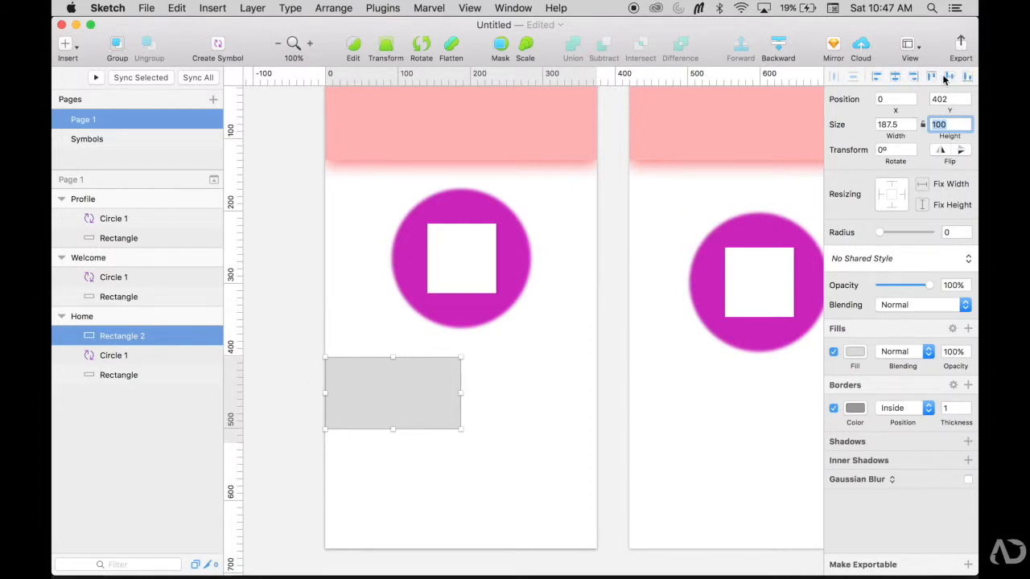
Step: Align the grey rectangle in turn to the Home artboard's left, horizontal centre, right, top, vertical middle and bottom
click(875, 77)
click(895, 77)
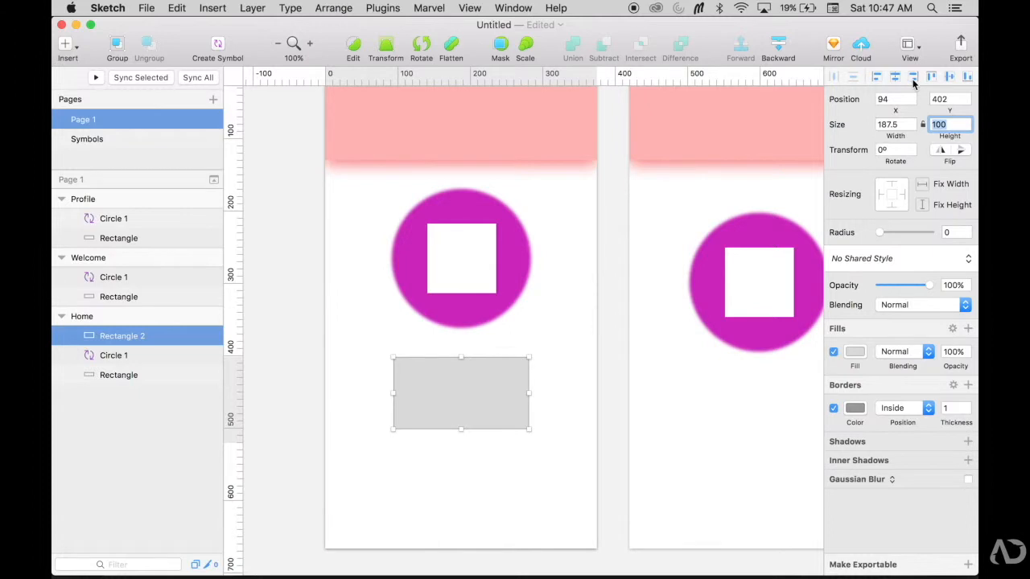
click(913, 80)
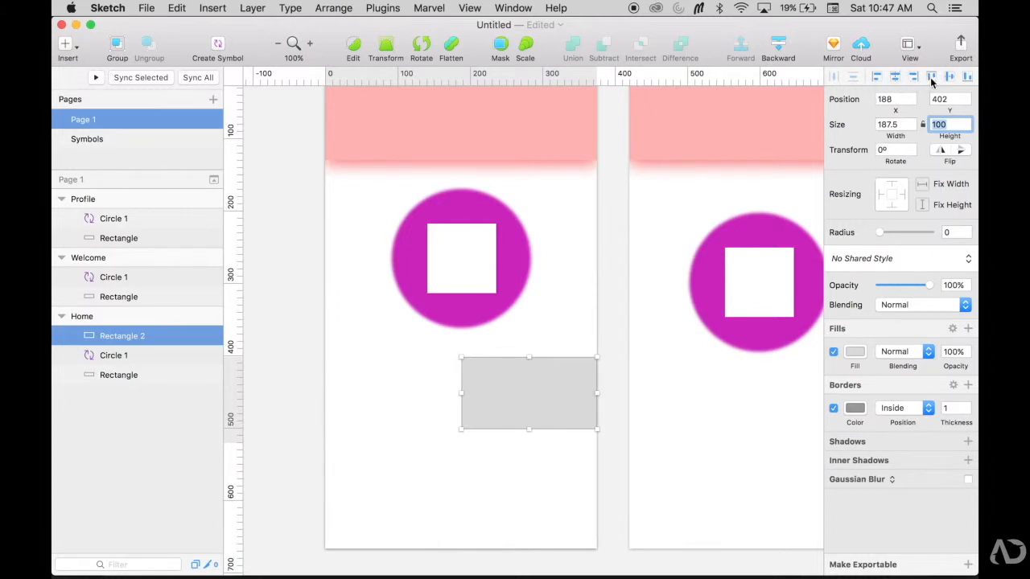
click(932, 78)
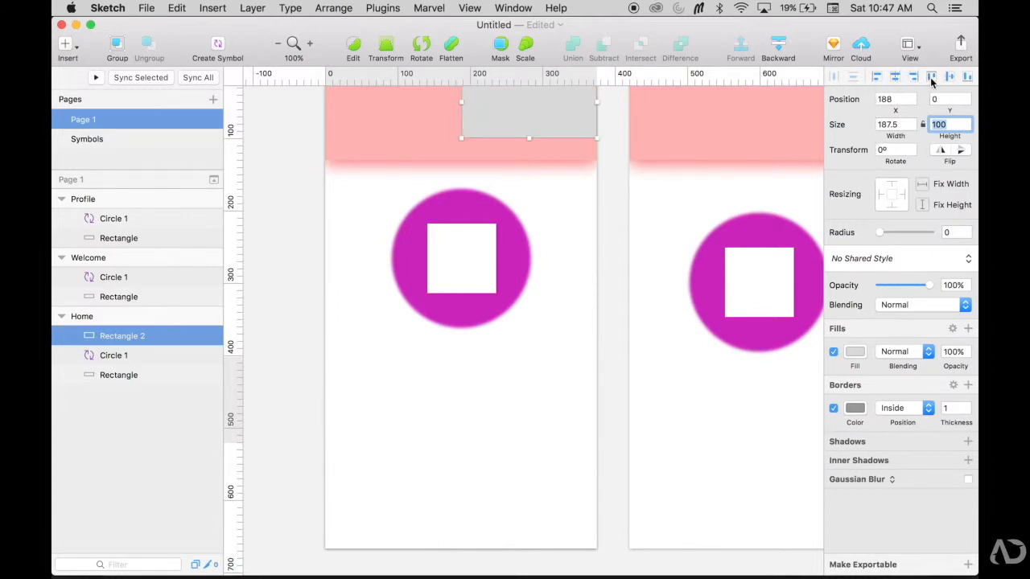
click(949, 77)
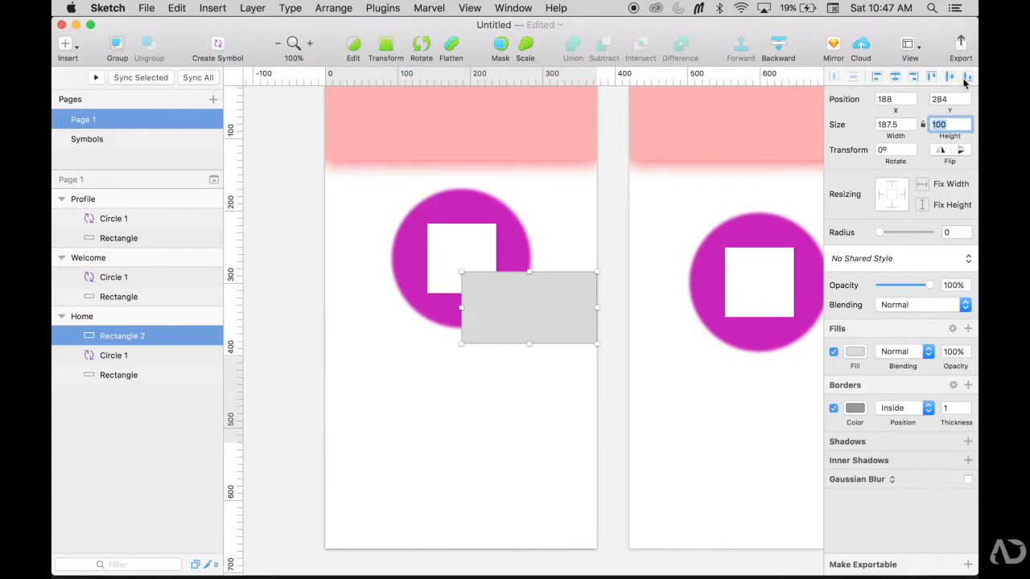
click(967, 77)
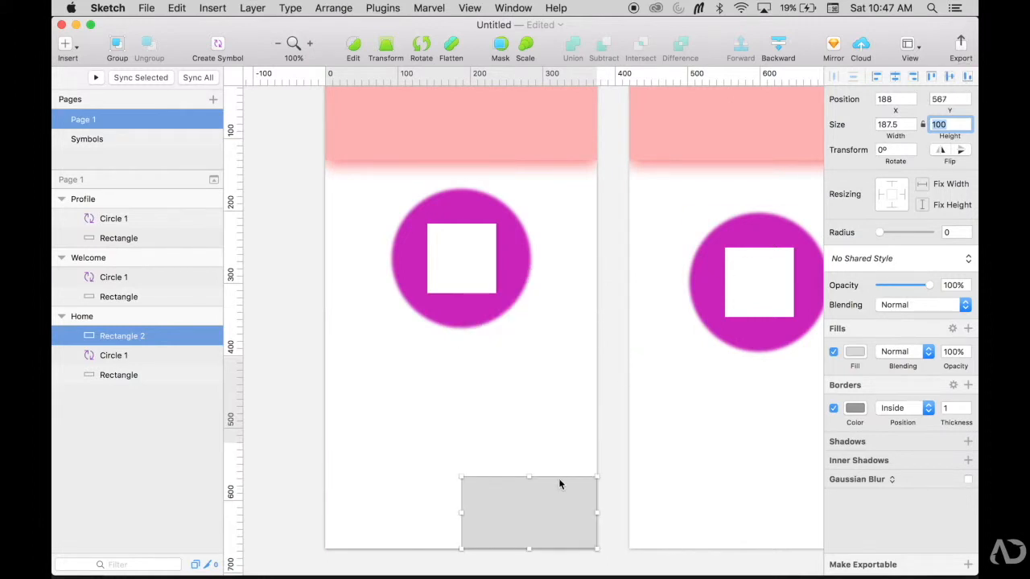
Step: Centre the grey rectangle horizontally on the Home artboard and raise it by subtracting 165 from its Y position
click(895, 76)
key(alt)
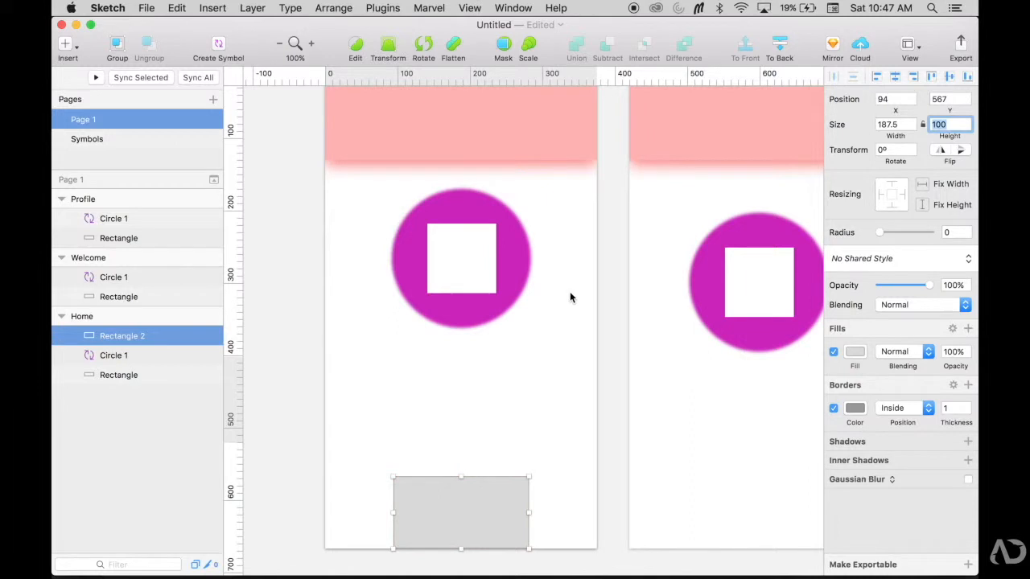
click(952, 97)
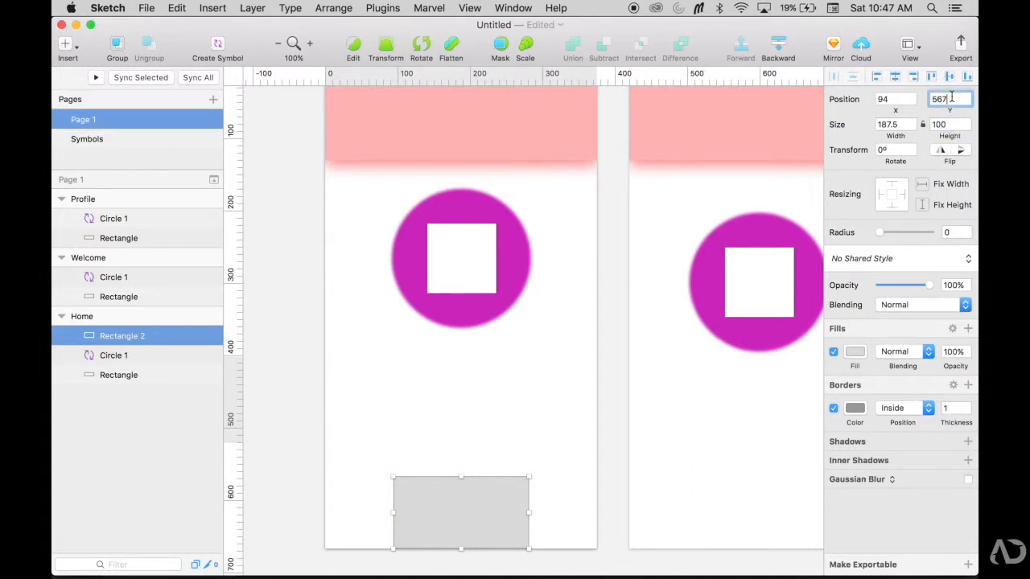
text(-165)
key(Return)
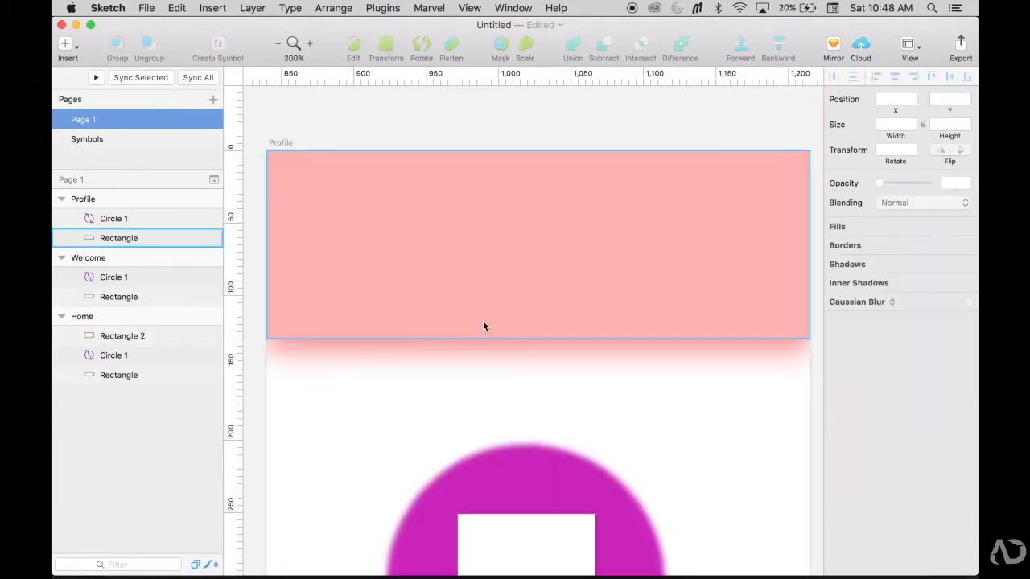
Step: Add the text "Welcome" to the pink header of the Profile artboard and move it to about X 145, Y 58
key(t)
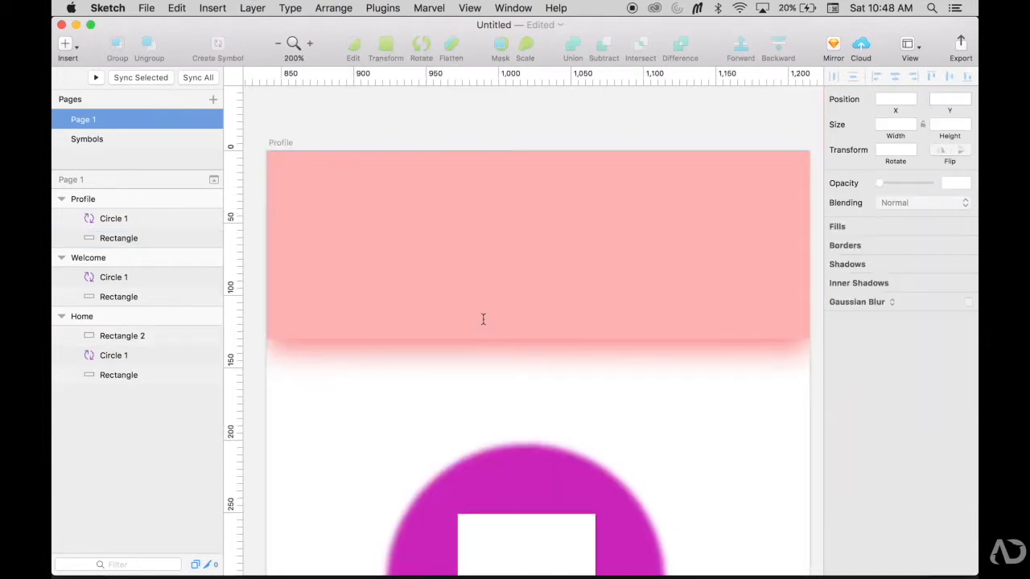
click(451, 244)
text(Welcome)
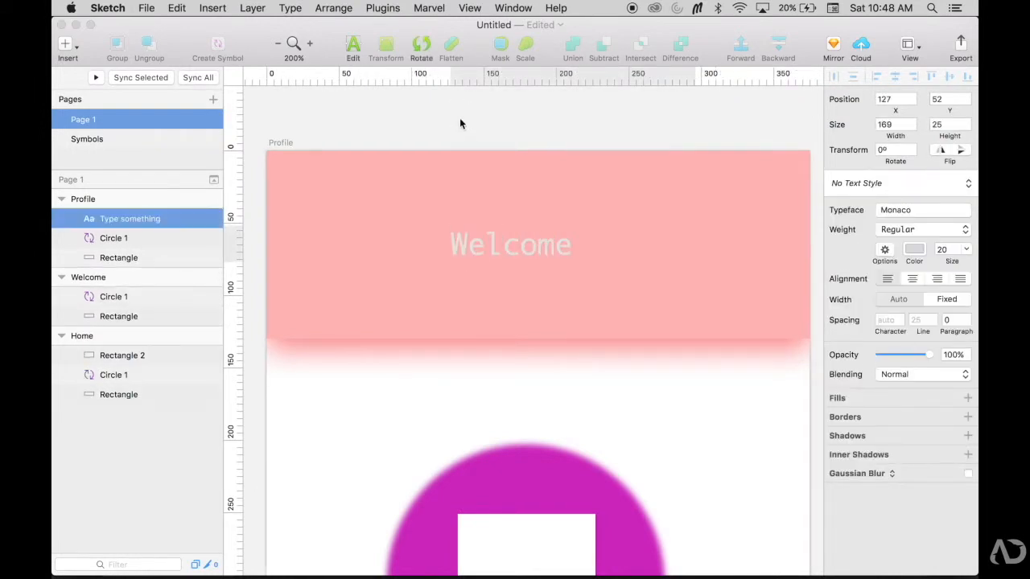
key(Escape)
drag(517, 248, 544, 257)
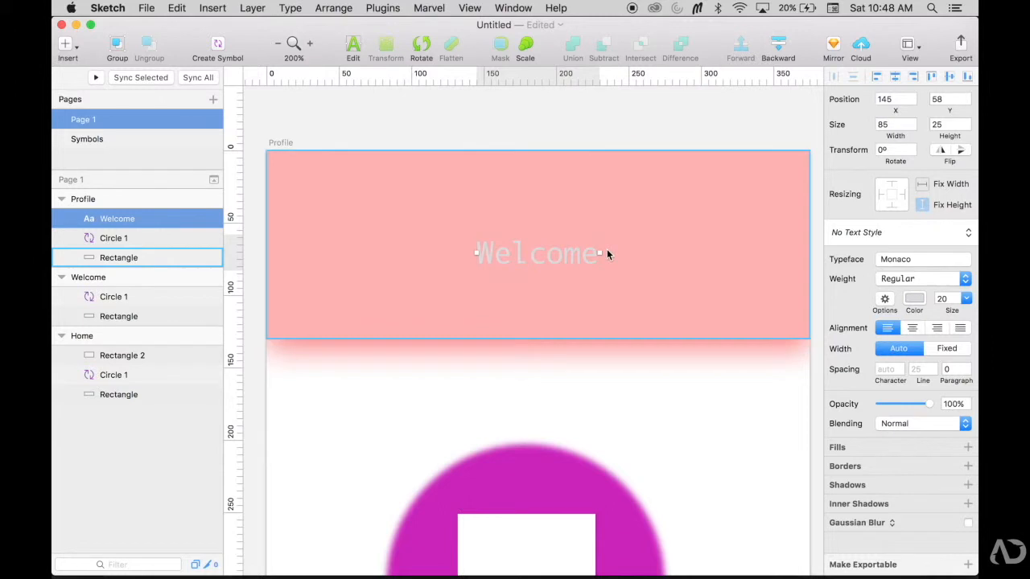
Step: Set the Profile header text to the Helvetica typeface in Regular weight
click(922, 258)
scroll(914, 426, down, 5)
scroll(914, 427, down, 10)
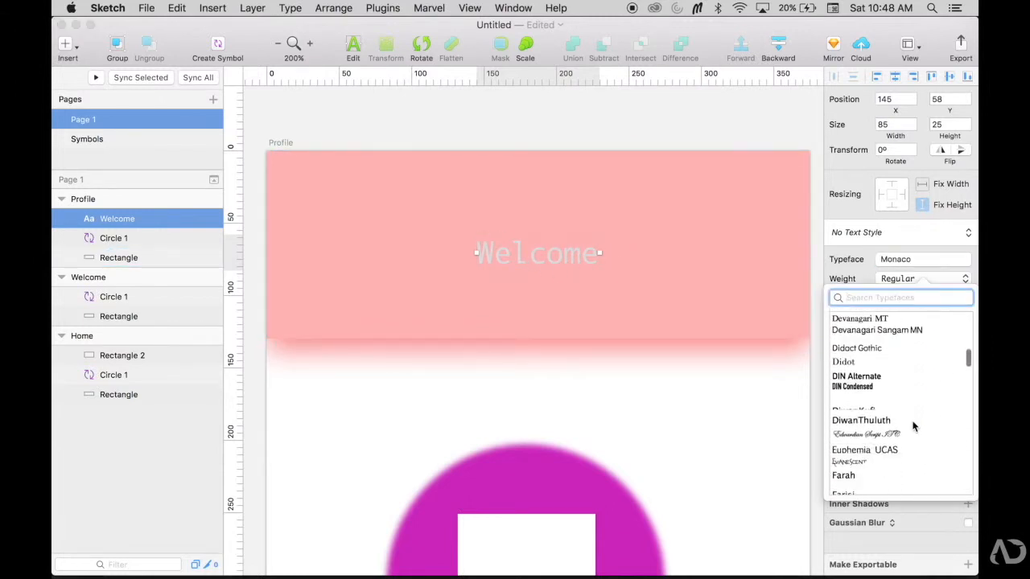
scroll(913, 427, down, 3)
click(889, 431)
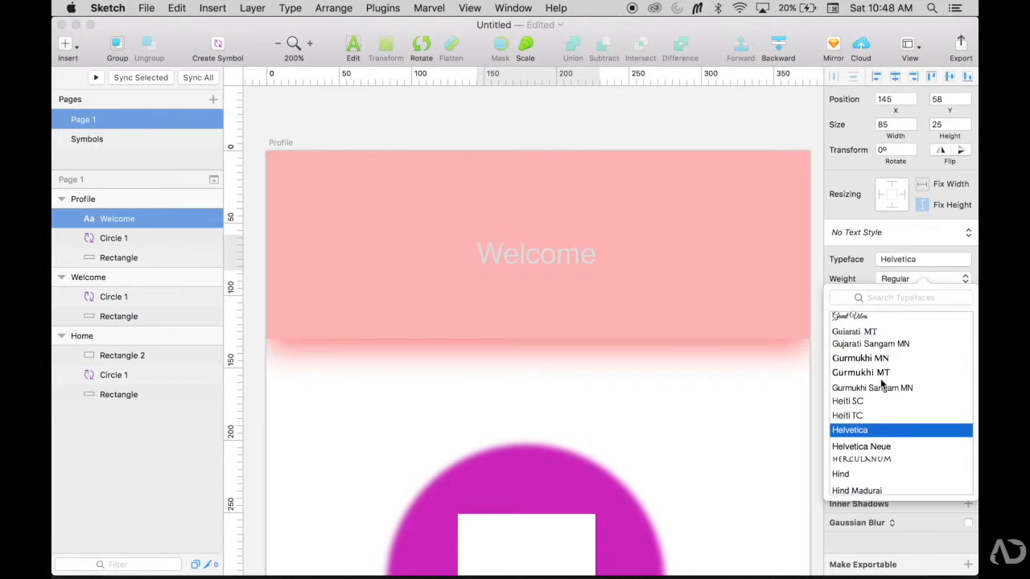
click(923, 280)
click(914, 283)
Step: Make the Profile header text black at size 40 and reposition it to X 105, Y 44
click(917, 303)
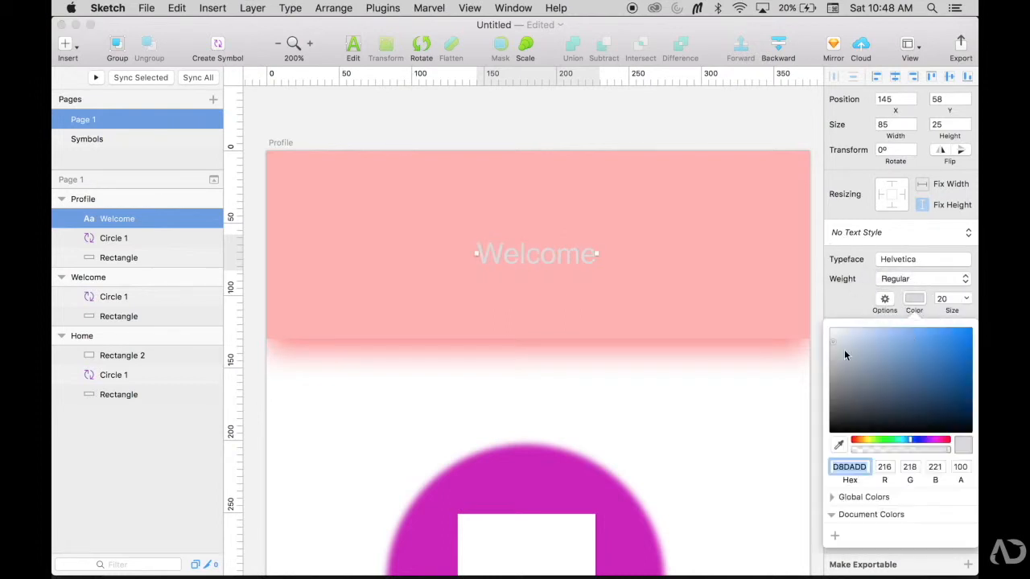
click(943, 298)
text(40)
key(Return)
drag(584, 248, 543, 250)
click(682, 220)
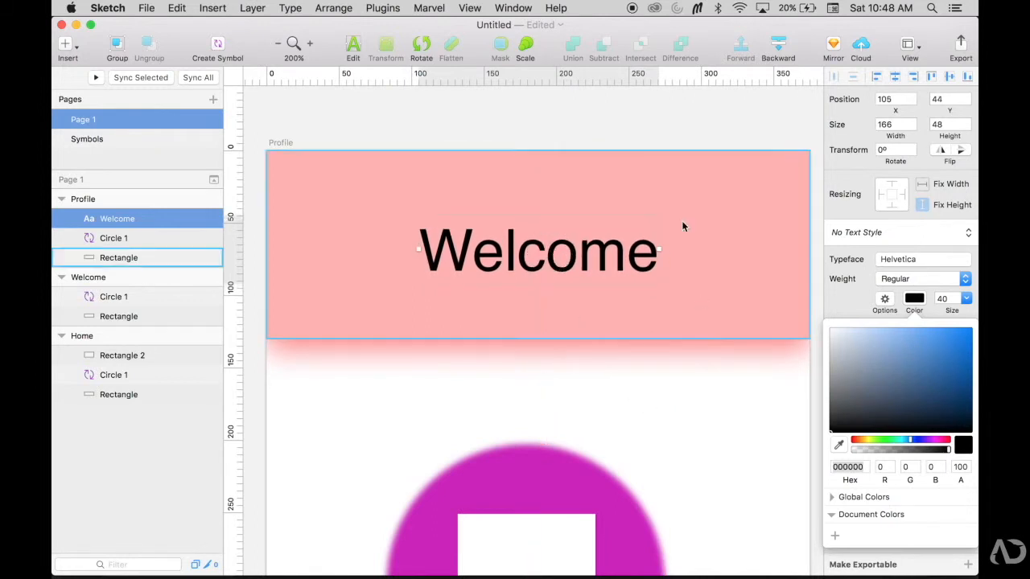
Step: Create a new text style named "Header 1" from the Profile artboard's Welcome text
click(624, 252)
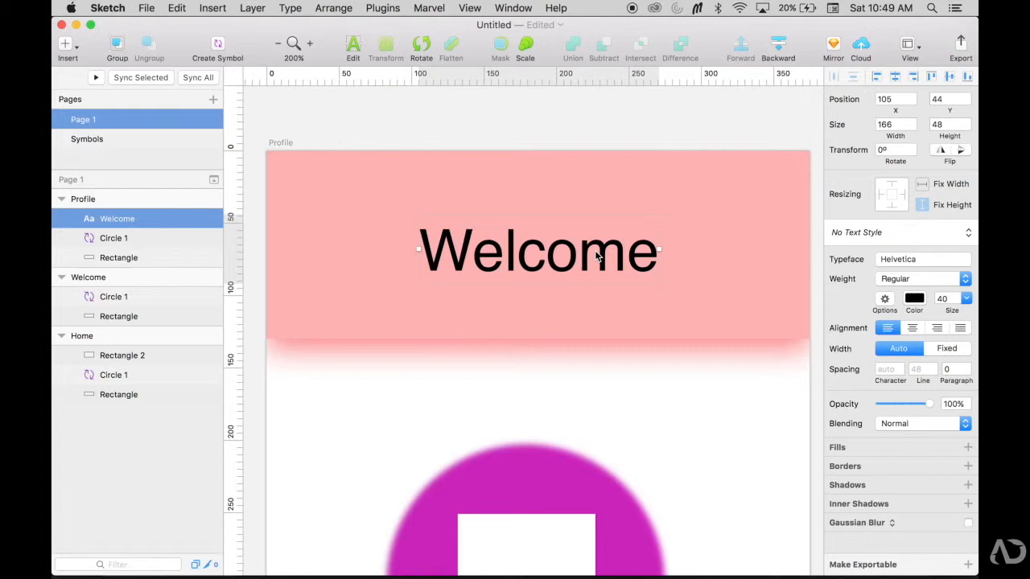
click(859, 232)
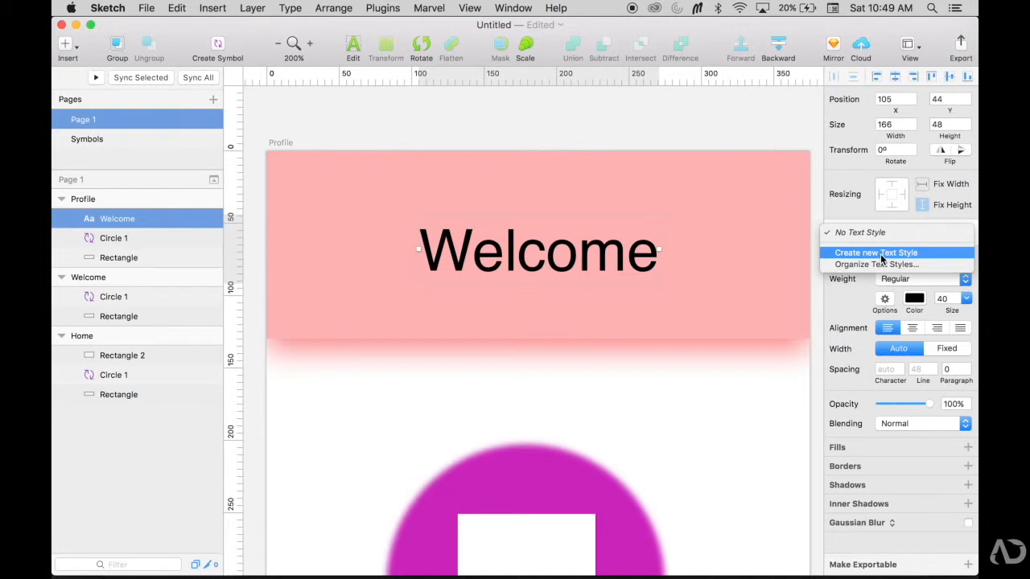
click(881, 254)
text(Header )
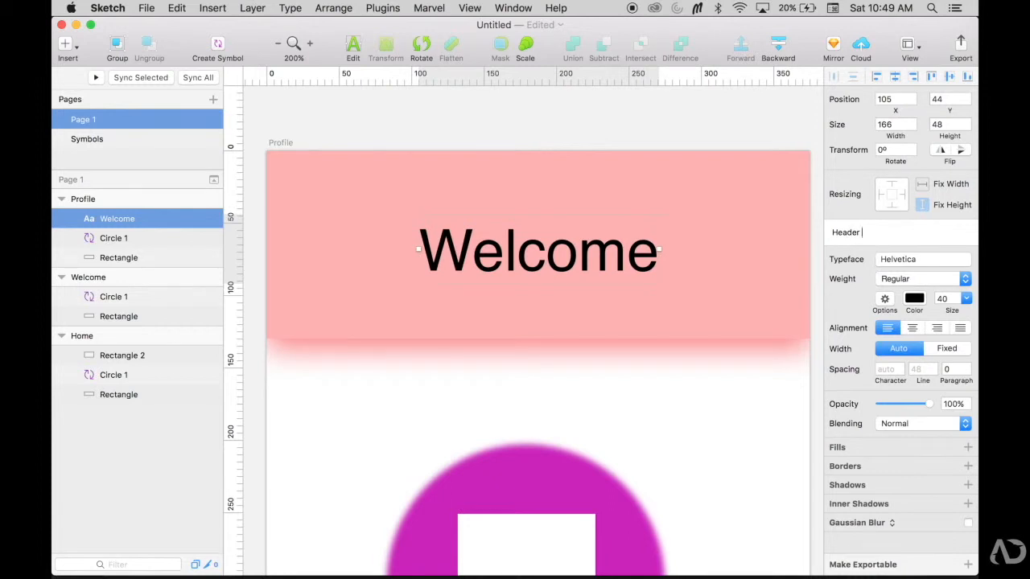
text(1)
key(Return)
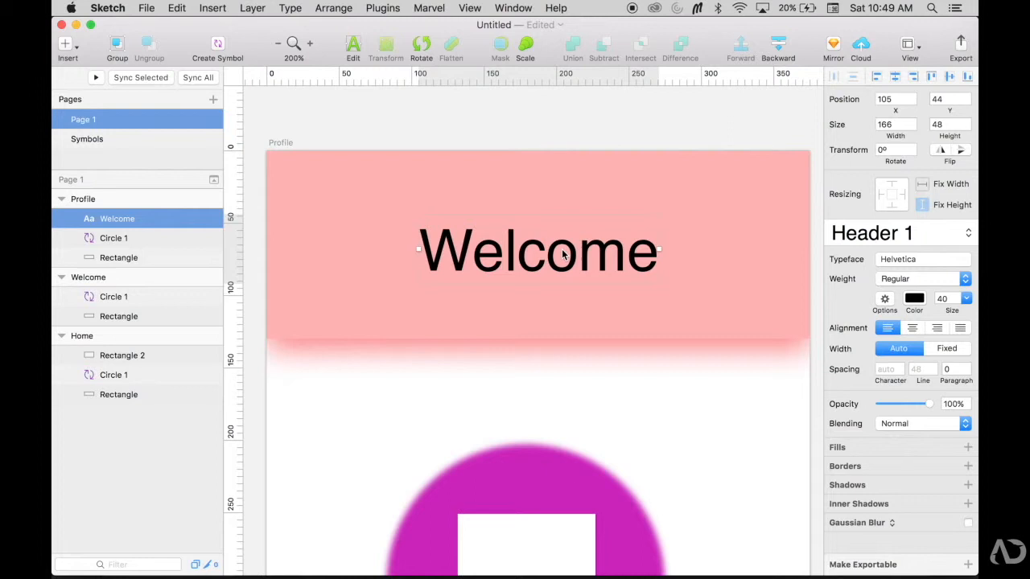
Step: Add the text "Welcome" to the Welcome artboard's pink header and apply the Header 1 text style
scroll(548, 249, left, 10)
key(t)
click(479, 243)
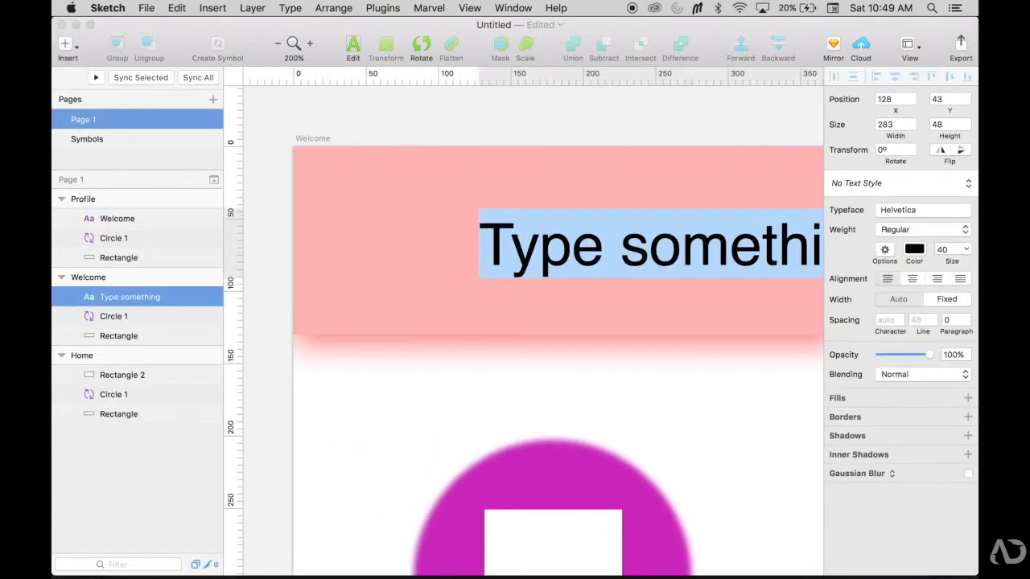
text(Welcome)
key(Escape)
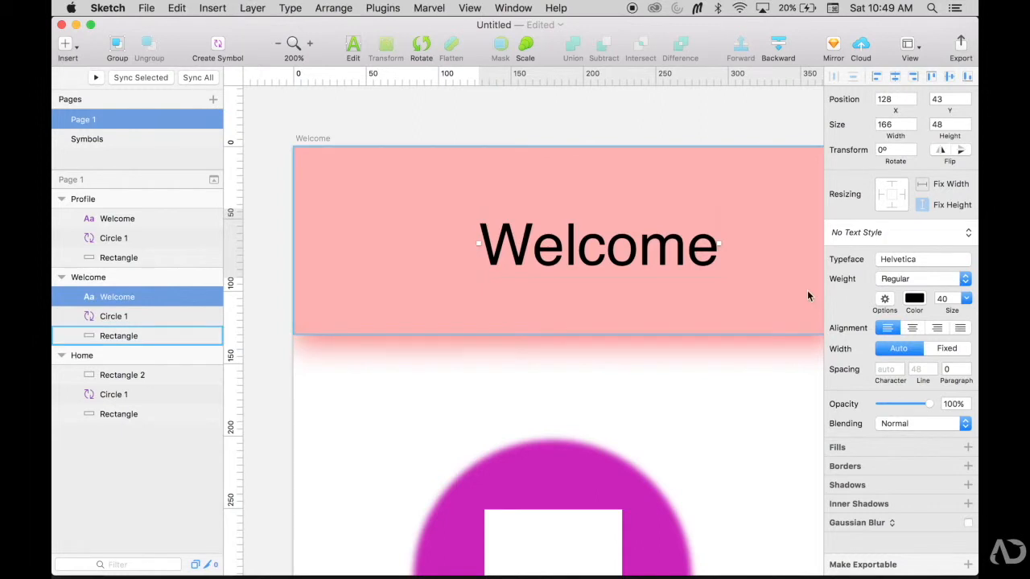
click(883, 232)
click(879, 264)
Step: Add the text "Welcome" to the Home artboard's pink header and apply the Header 1 text style
scroll(735, 237, left, 5)
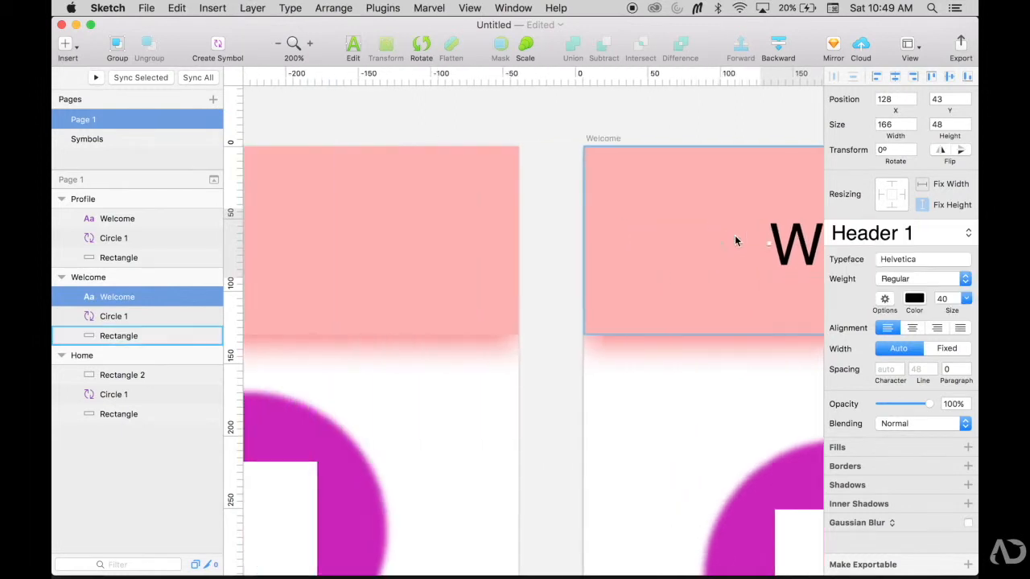
scroll(734, 240, left, 5)
key(t)
click(475, 241)
text(Welcome)
key(Escape)
click(938, 233)
click(917, 264)
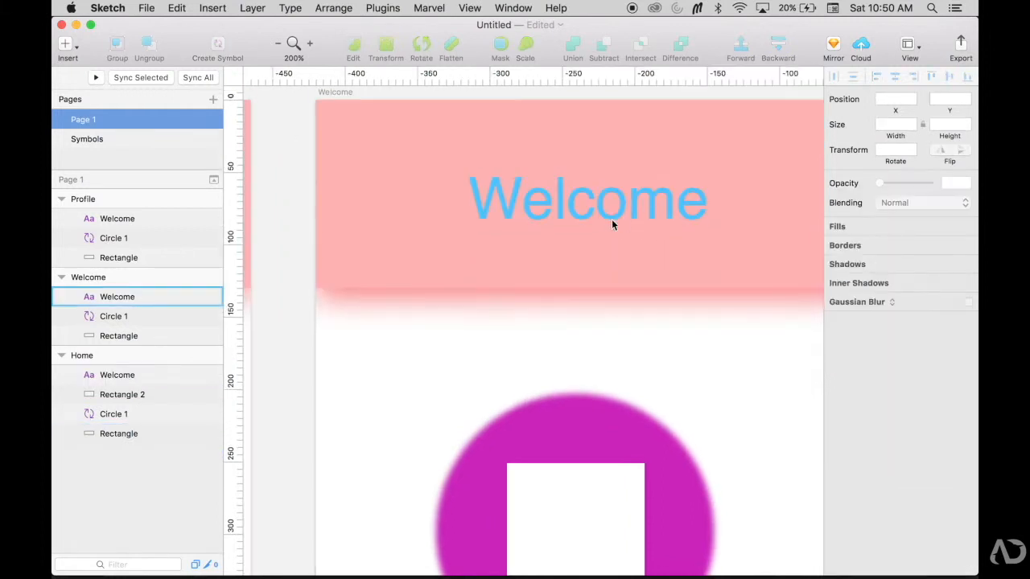
Step: Add the text "Hello this is my app." below the circle on the Welcome artboard
click(609, 205)
scroll(546, 282, down, 6)
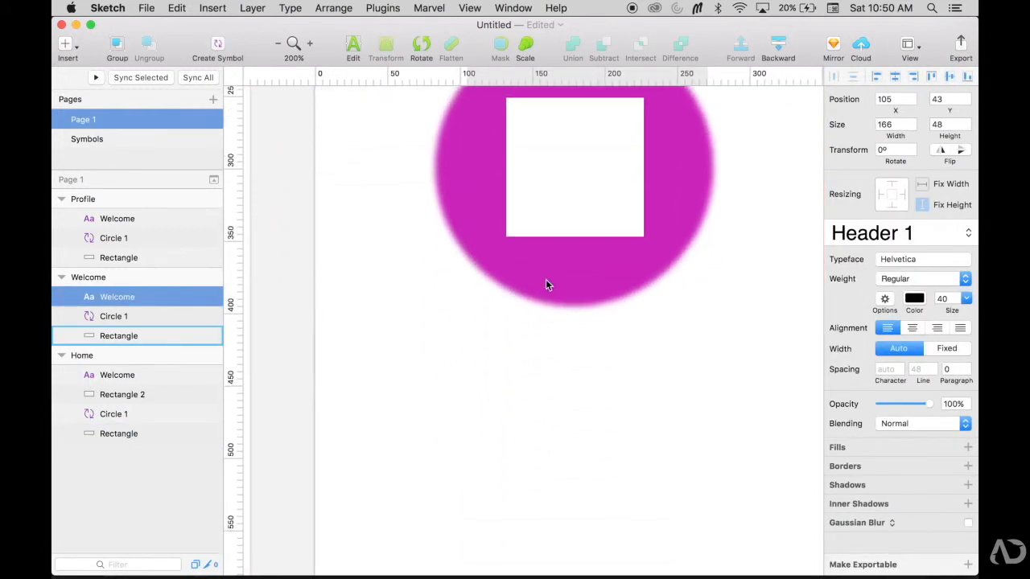
key(t)
click(393, 416)
text(Hello this is m)
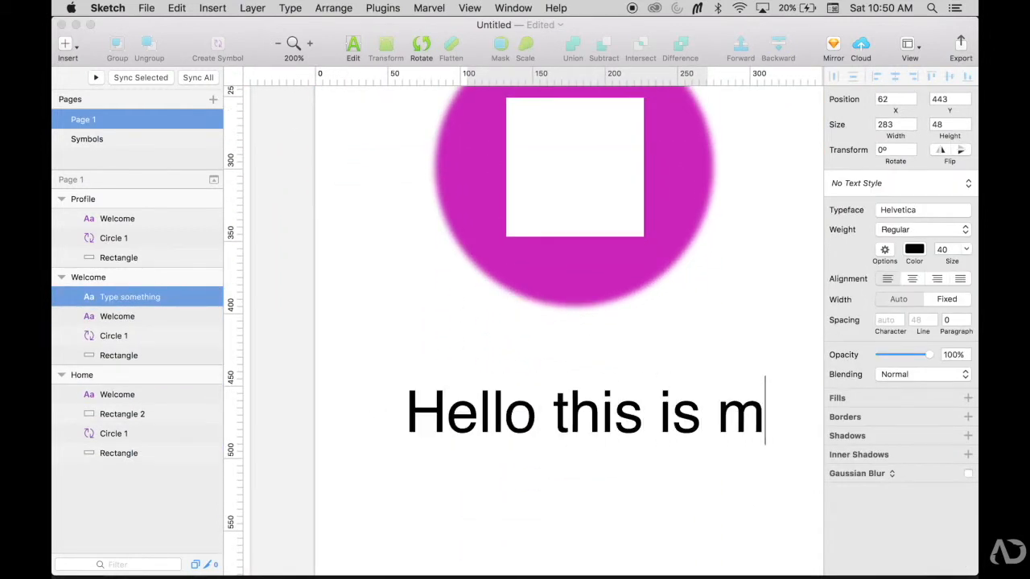
text(y ap.)
key(BackSpace)
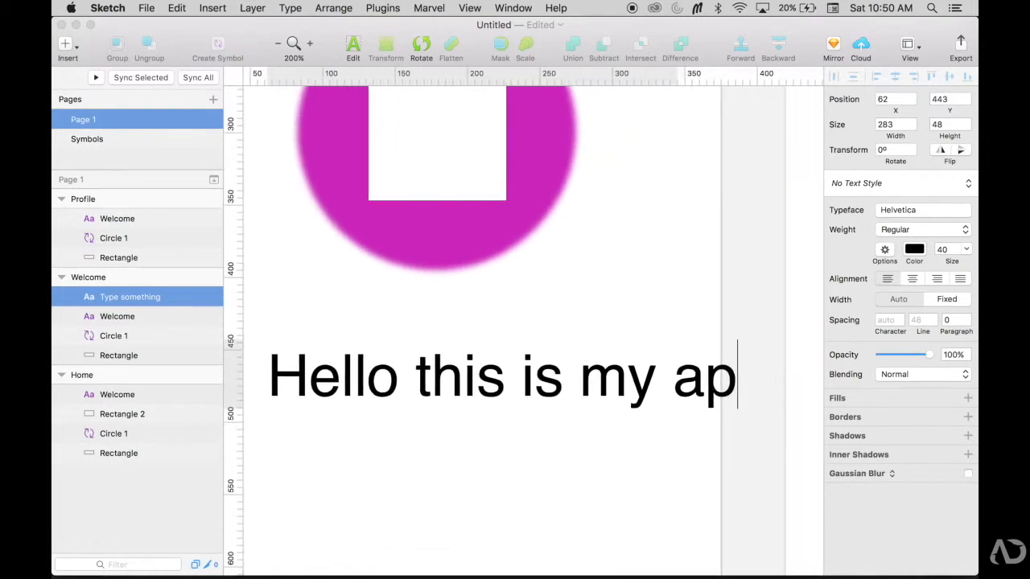
text(p.)
key(Escape)
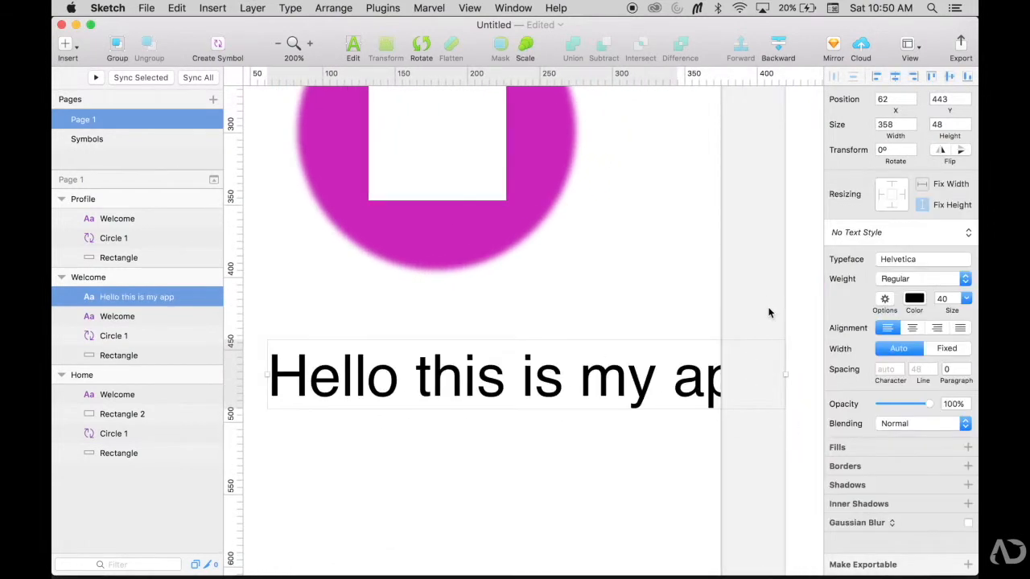
Step: Move the "Hello this is my app." text to X 17, Y 453 and colour it grey 757575
key(super+0)
drag(598, 349, 568, 356)
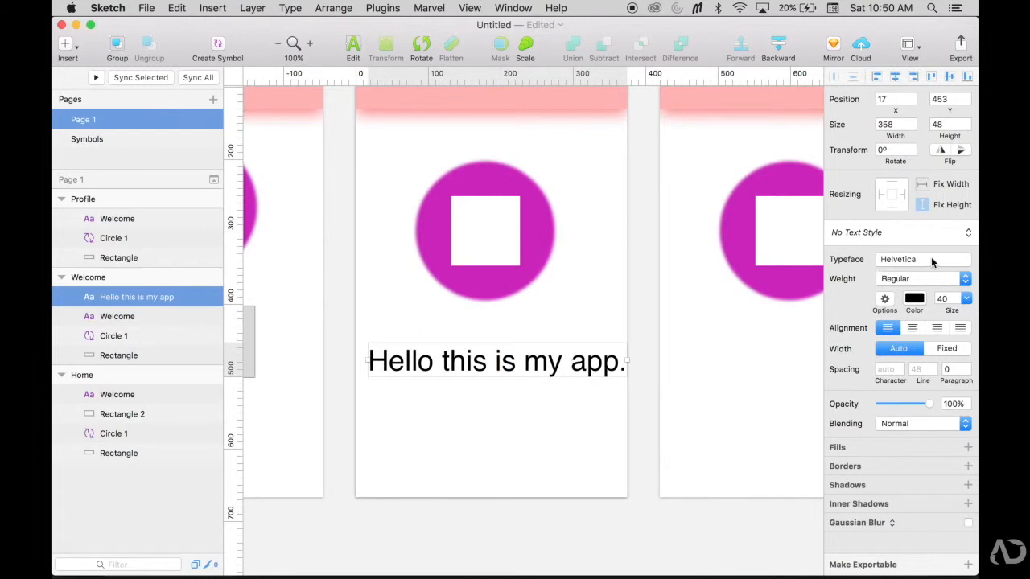
click(915, 298)
drag(848, 373, 802, 384)
Step: Create a new text style named "Body" from the grey "Hello this is my app." text
click(912, 232)
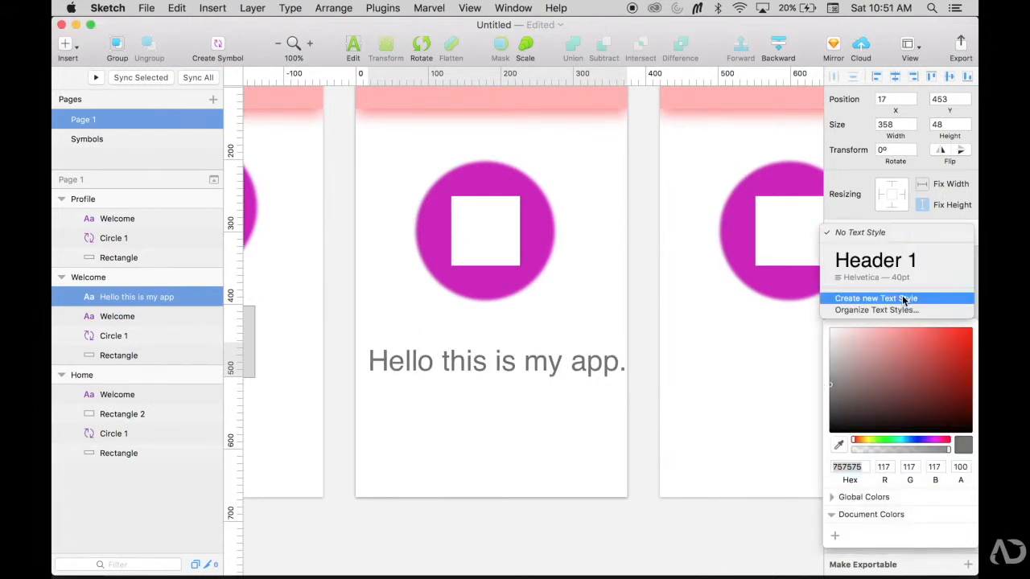
click(875, 299)
text(Body)
key(Return)
Step: Set the "Hello this is my app." text to size 20 and update the Body style with the change
key(super+minus)
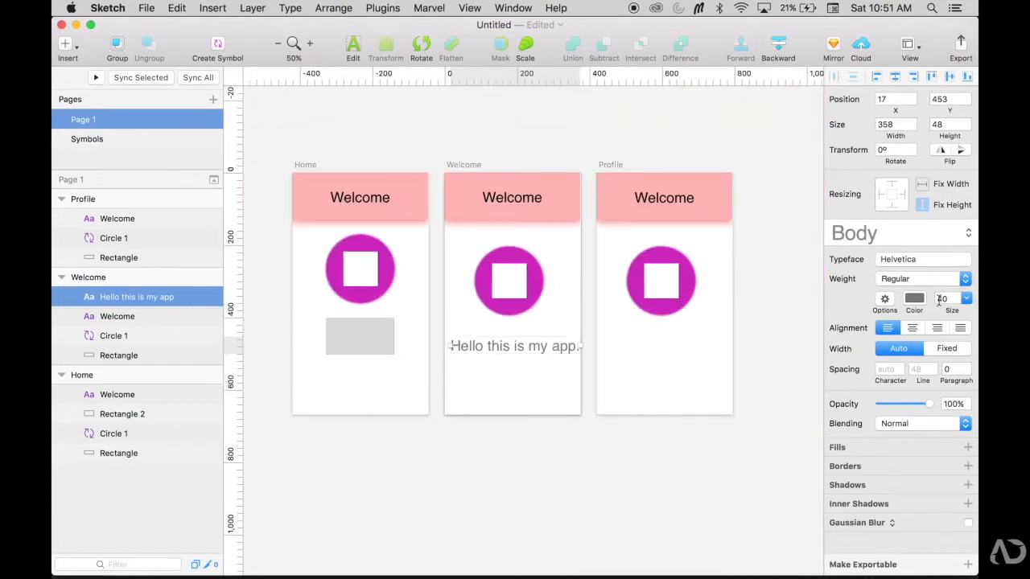
click(943, 299)
text(20)
key(Return)
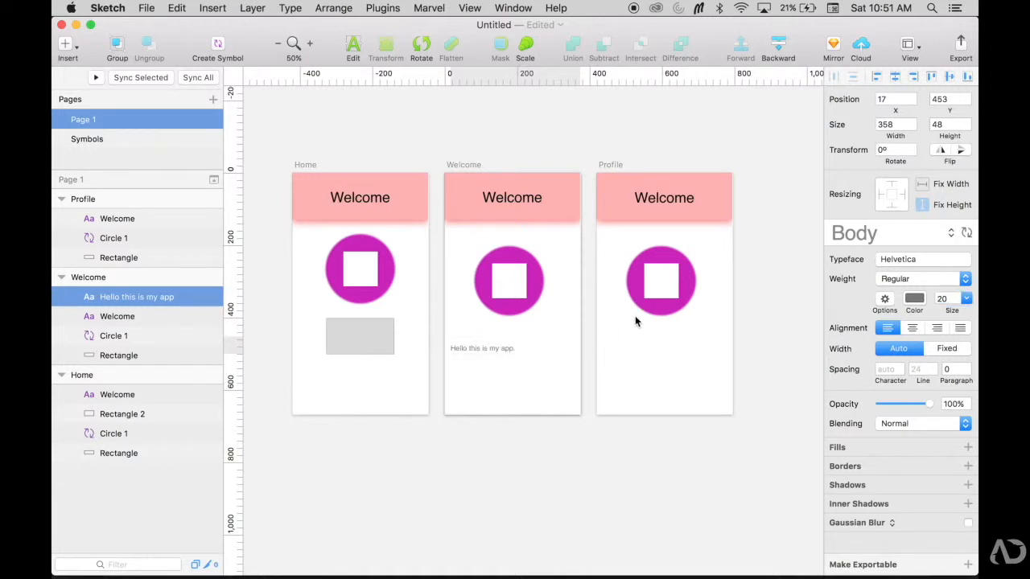
click(967, 232)
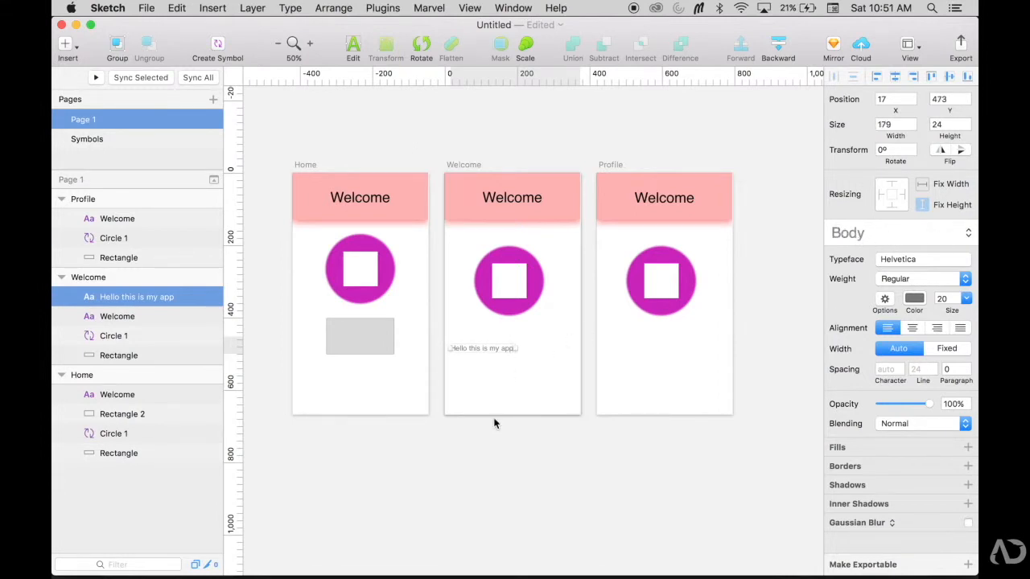
Step: Duplicate the "Hello this is my app." text onto the Home artboard and onto the Profile artboard at about X 48, Y 521
click(494, 451)
click(481, 349)
drag(480, 348, 667, 365)
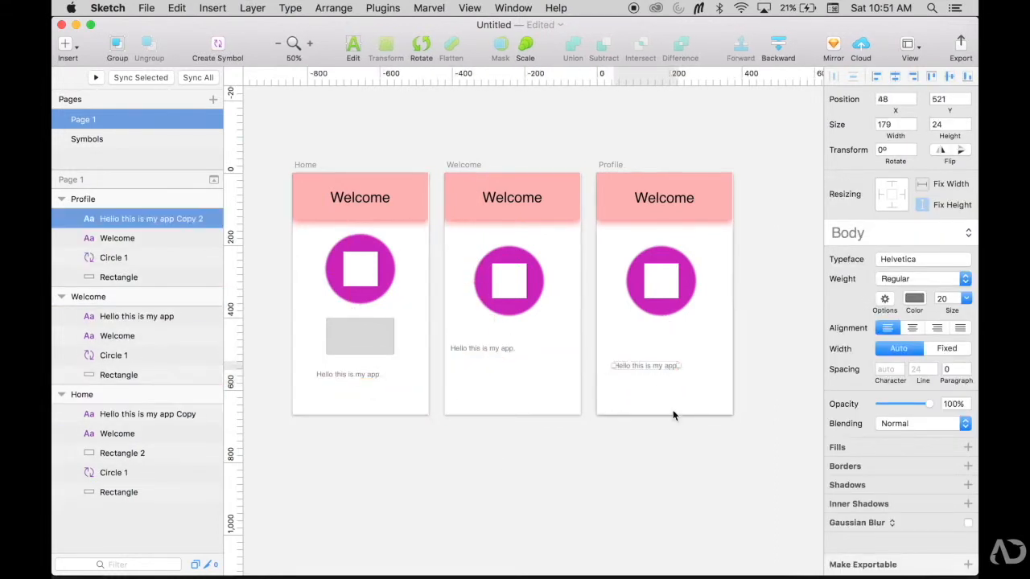
Step: Change the typeface of the Welcome artboard's "Hello this is my app." text to Gill Sans, then select that artboard's Welcome heading
click(483, 472)
key(super+plus)
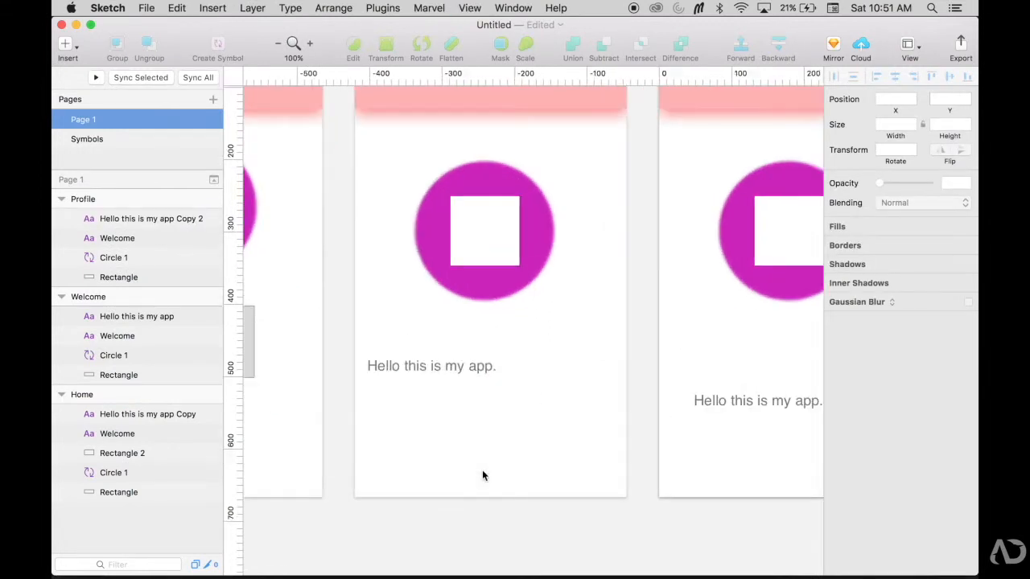
scroll(483, 471, up, 3)
click(480, 466)
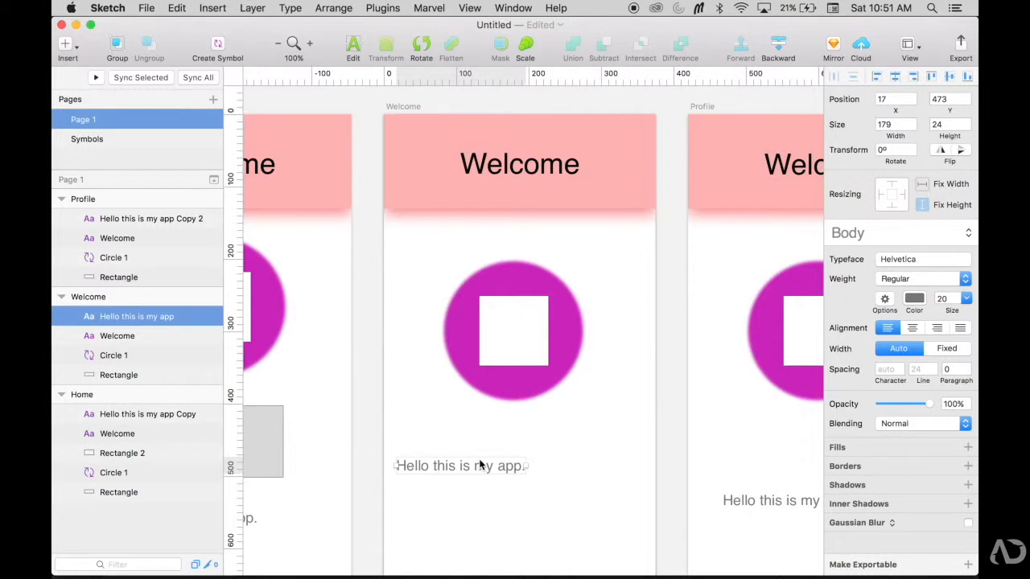
scroll(480, 466, down, 1)
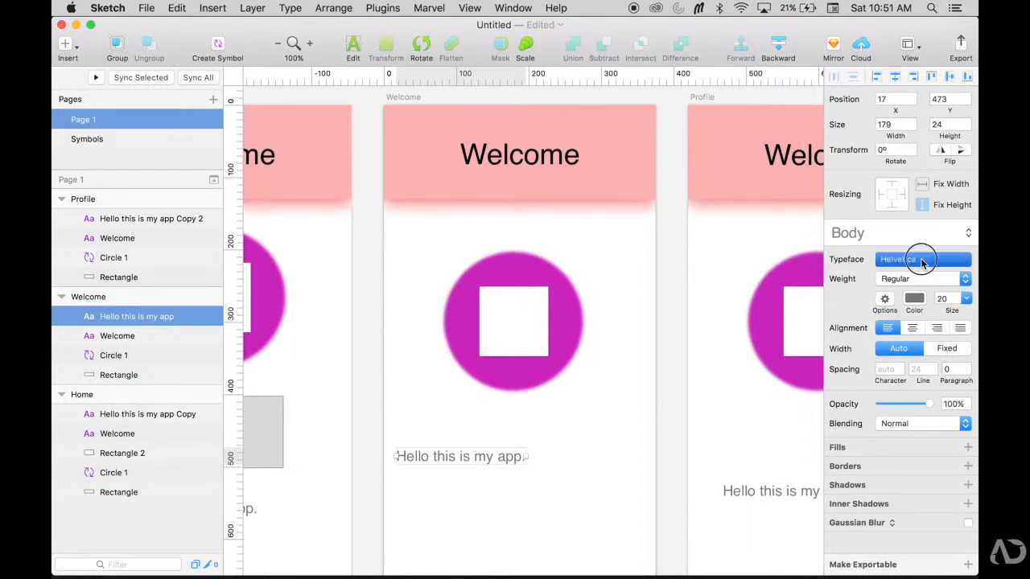
click(925, 260)
scroll(913, 417, down, 10)
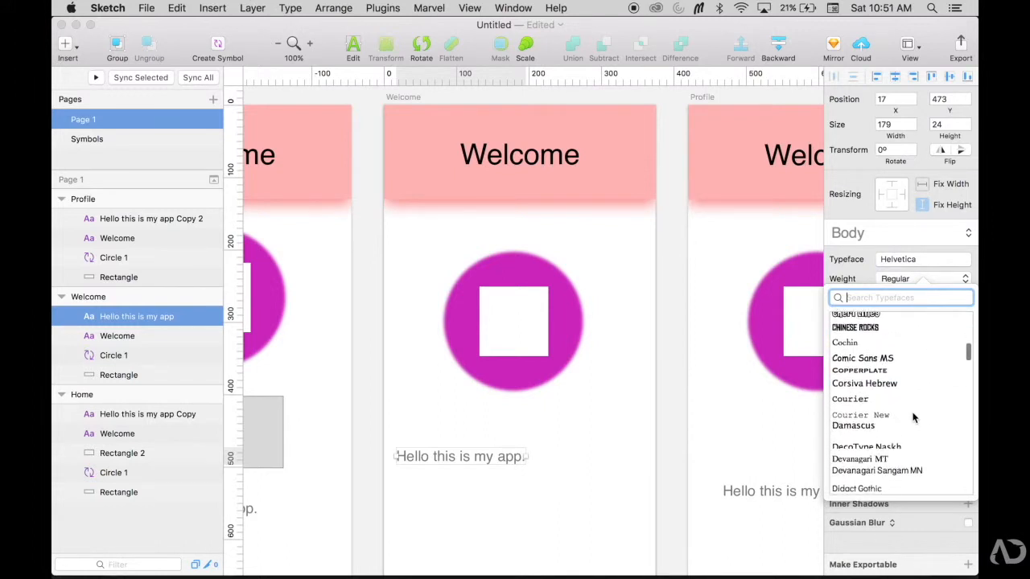
scroll(913, 417, down, 5)
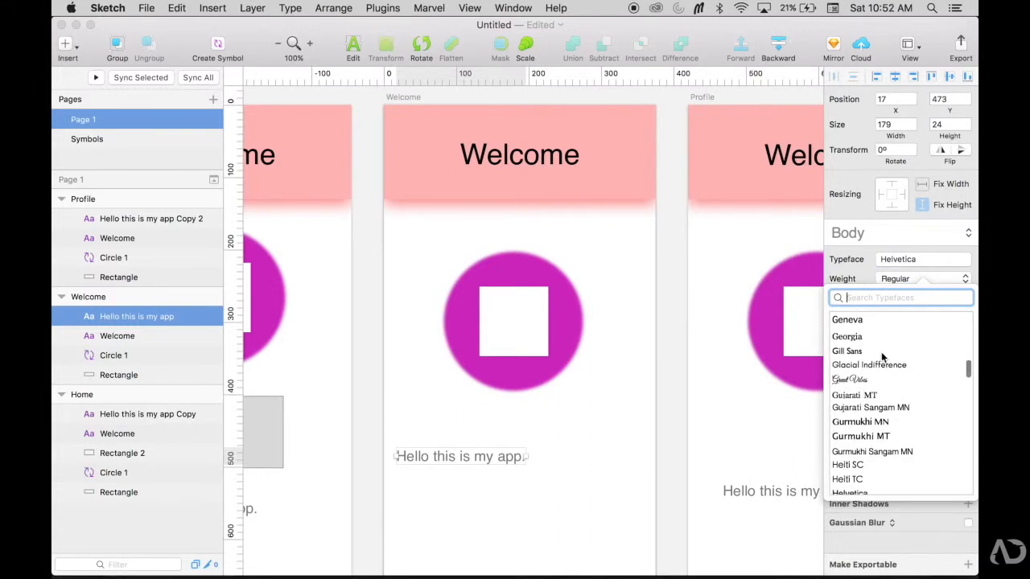
click(618, 380)
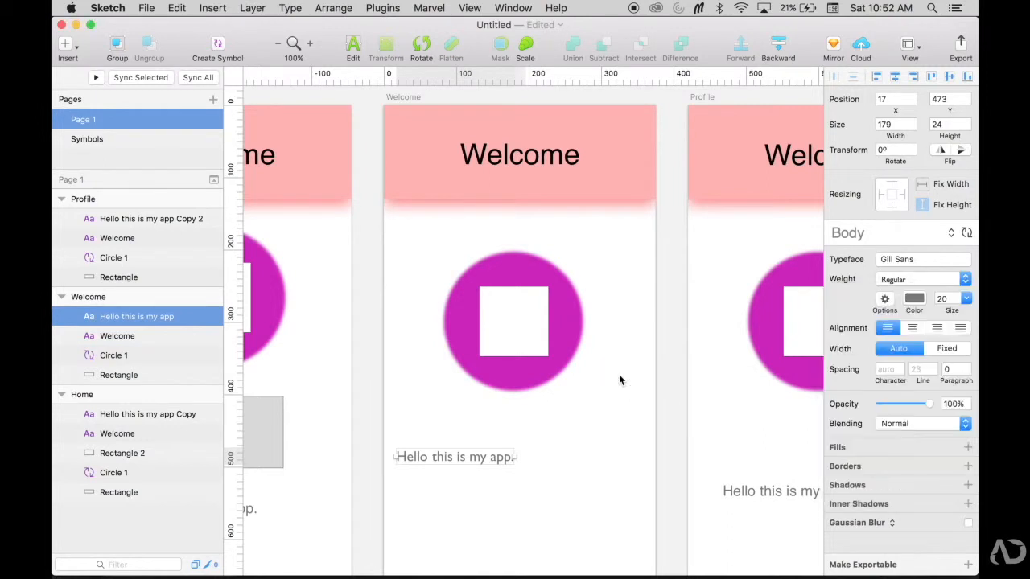
click(540, 153)
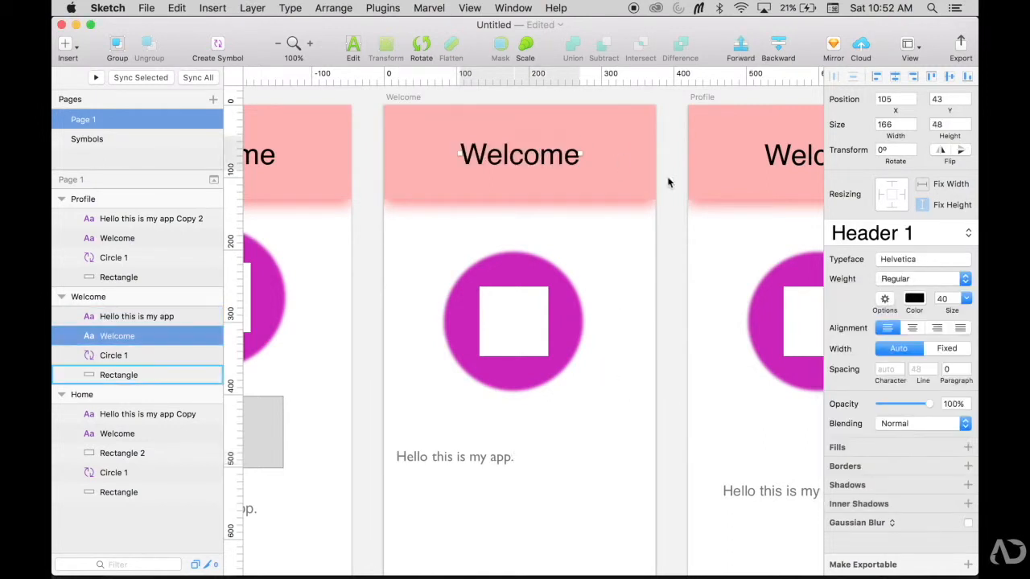
Step: Change the typeface of the Welcome artboard's Welcome heading to Gill Sans
click(926, 258)
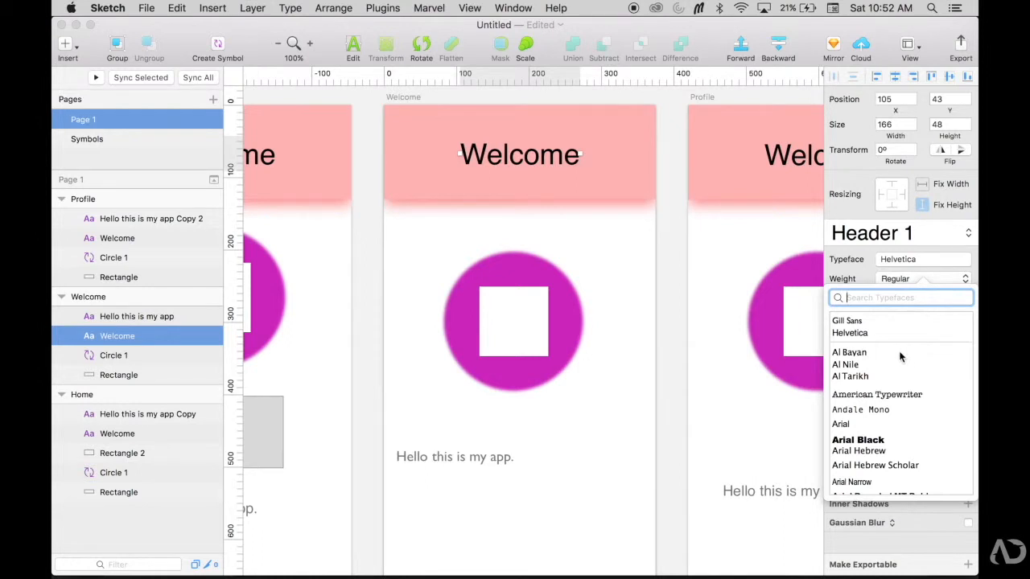
click(881, 320)
click(676, 231)
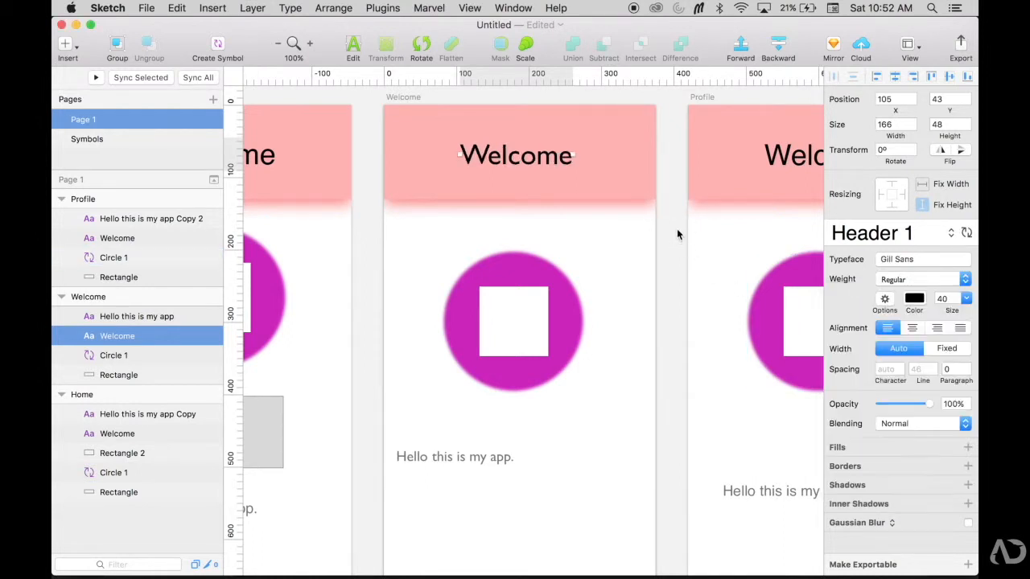
click(677, 232)
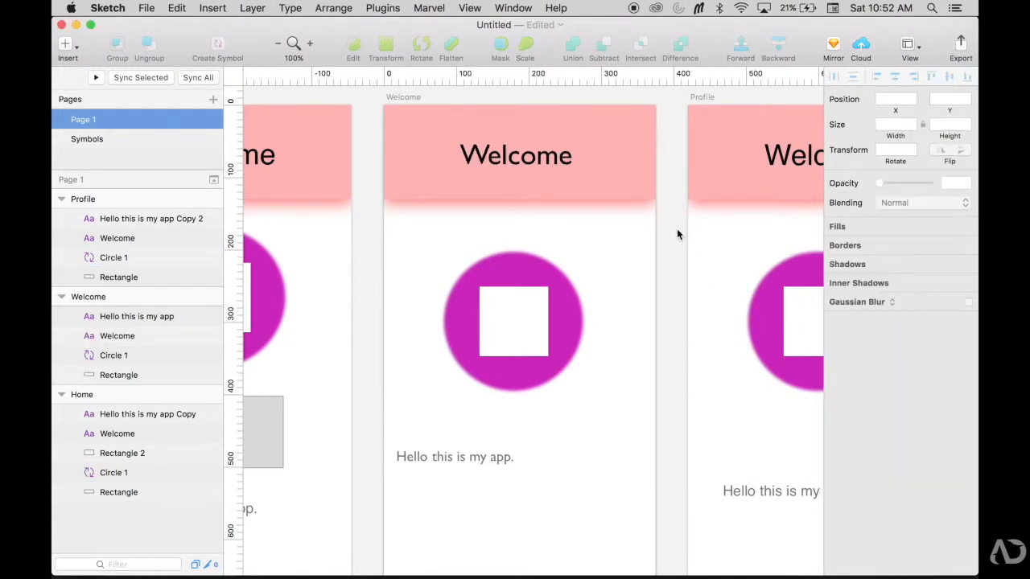
key(super+minus)
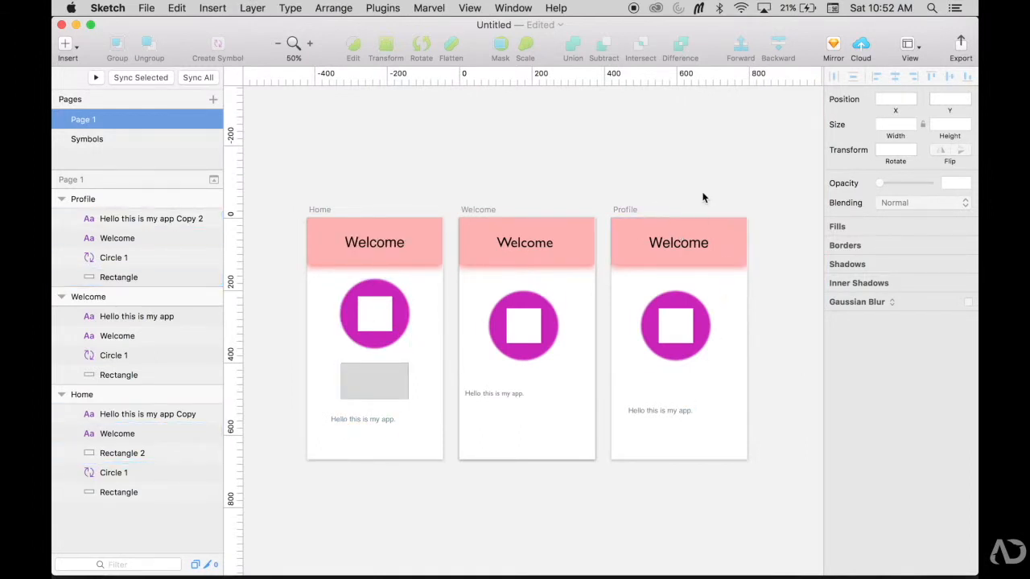
key(super+plus)
Step: Update the shared Header 1 text style with the Welcome artboard heading's new typeface
click(512, 152)
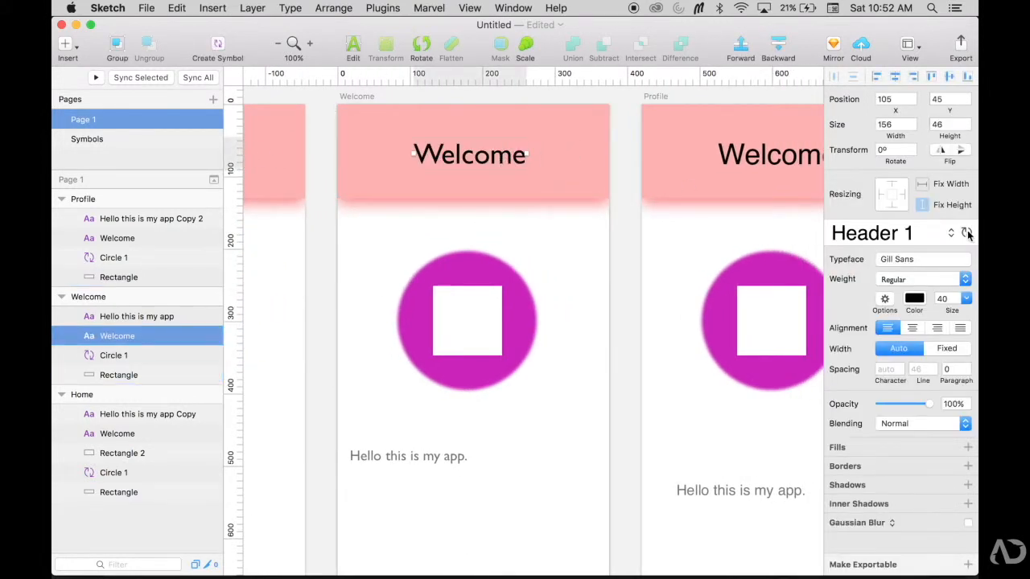
scroll(718, 287, right, 3)
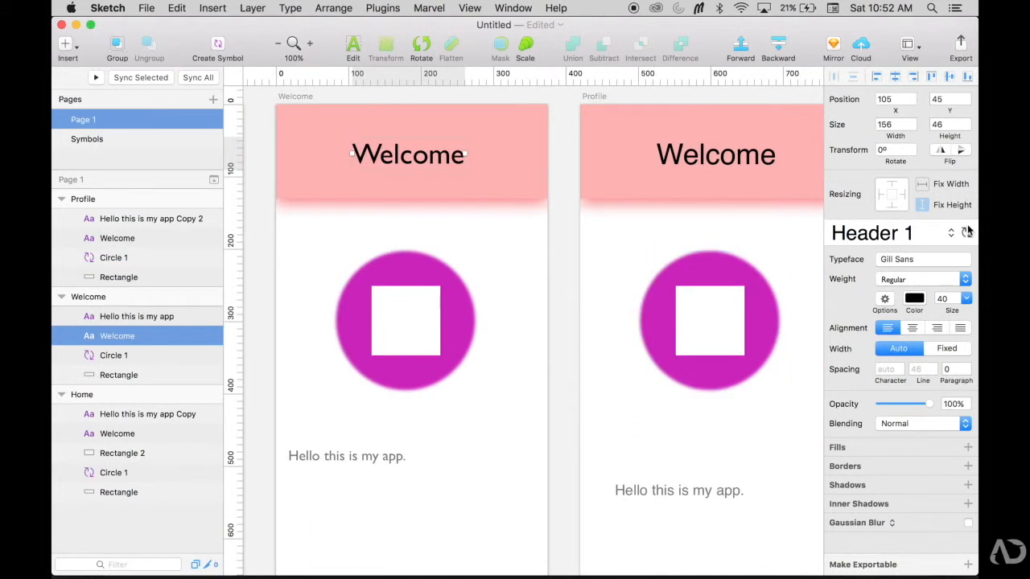
scroll(620, 278, left, 5)
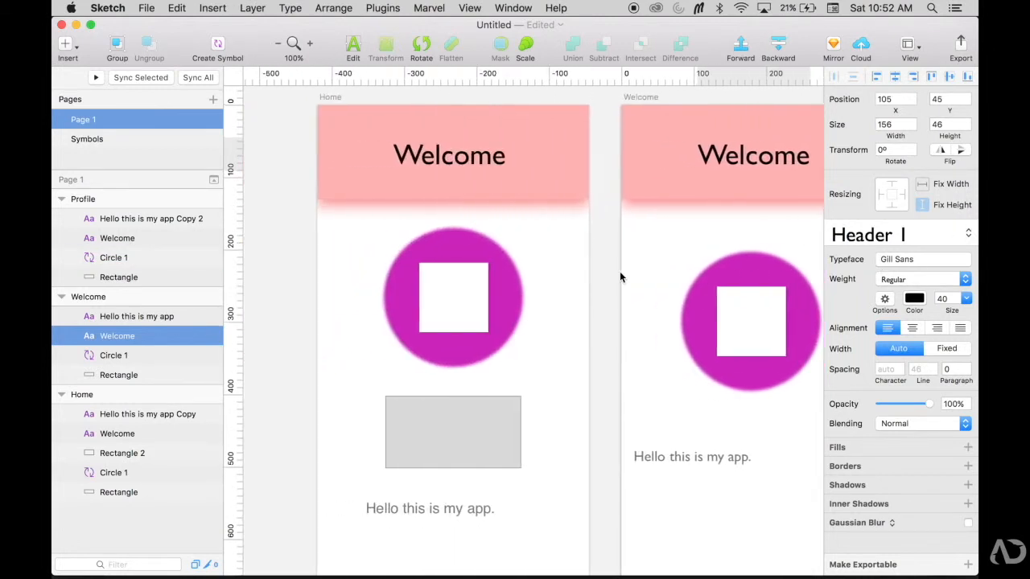
Step: Update the shared Body text style from the Welcome artboard's Gill Sans "Hello this is my app." text
click(614, 420)
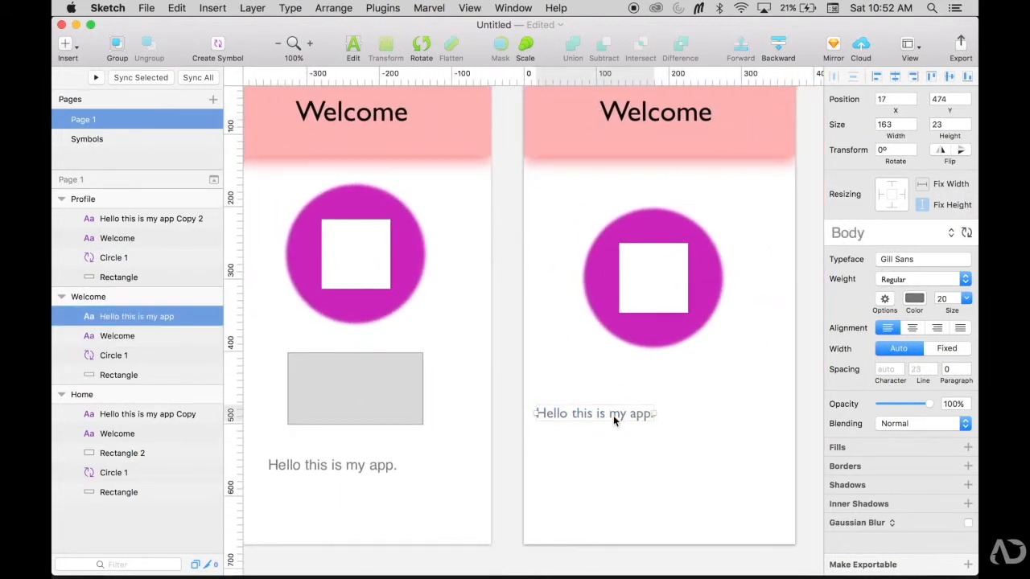
click(966, 232)
scroll(582, 465, right, 10)
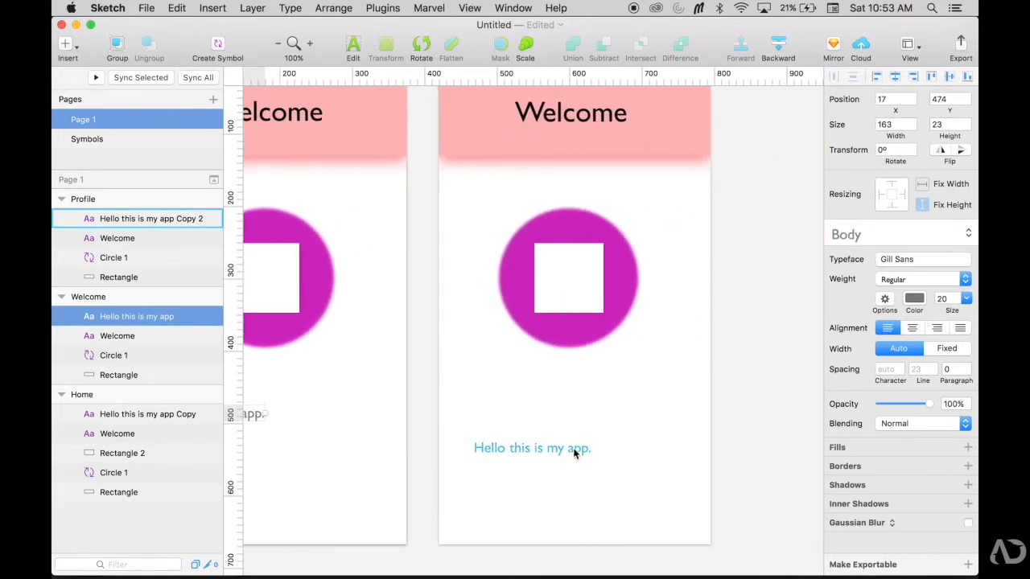
scroll(574, 453, right, 4)
click(568, 426)
key(super+minus)
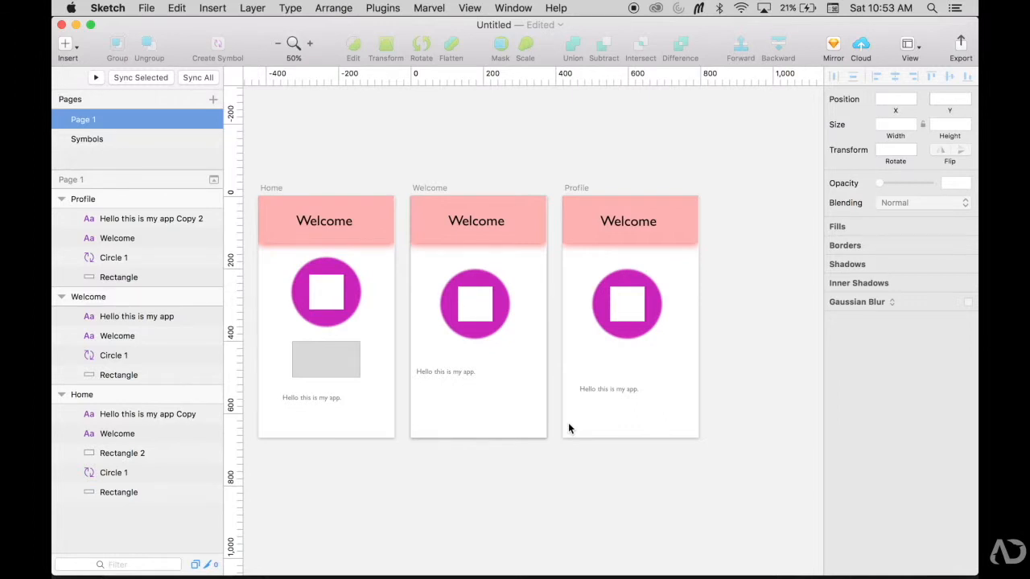
key(super+plus)
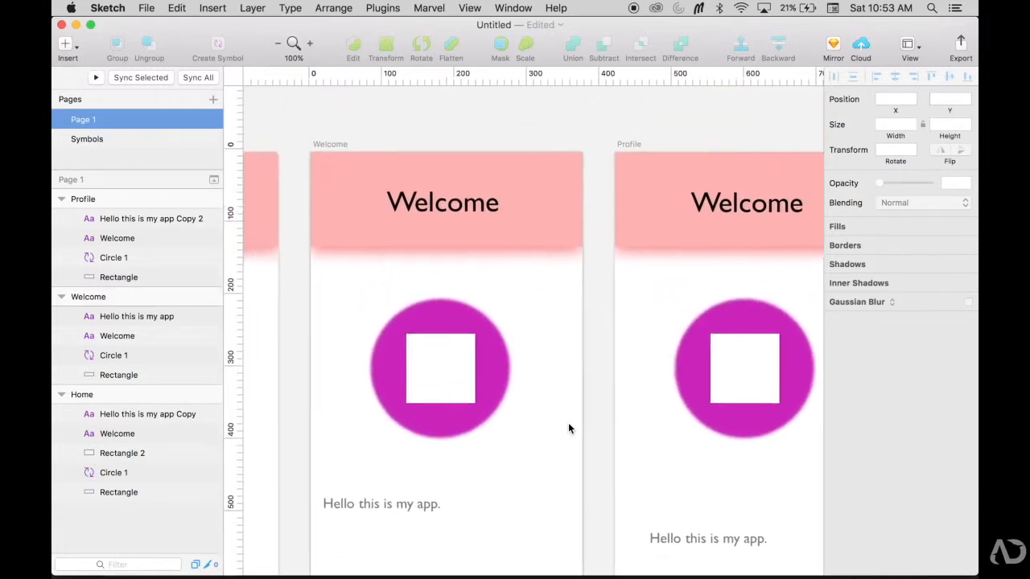
scroll(568, 428, up, 1)
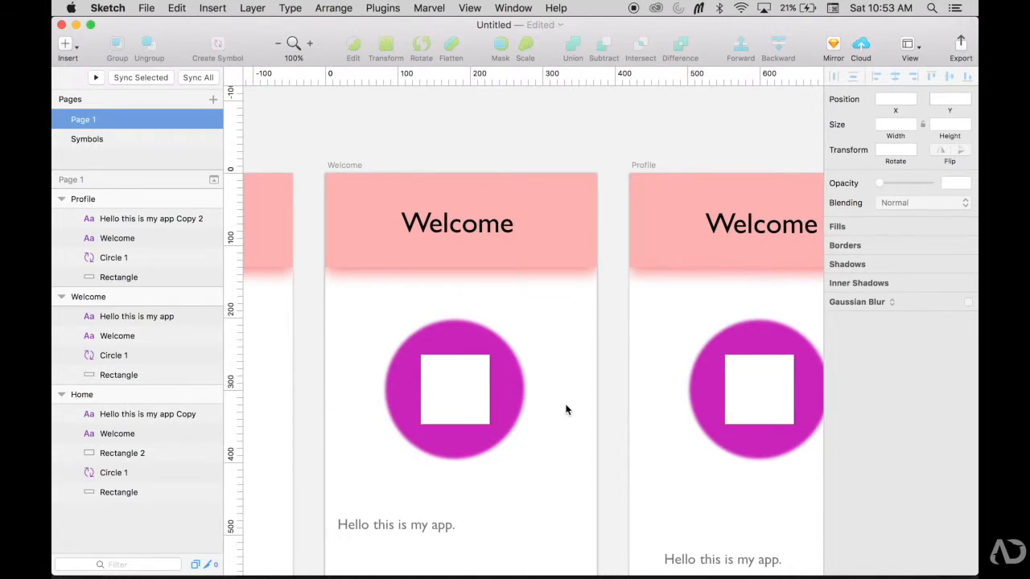
Step: Create a new shared style named "Primary" from the Welcome artboard's pink header rectangle
click(569, 249)
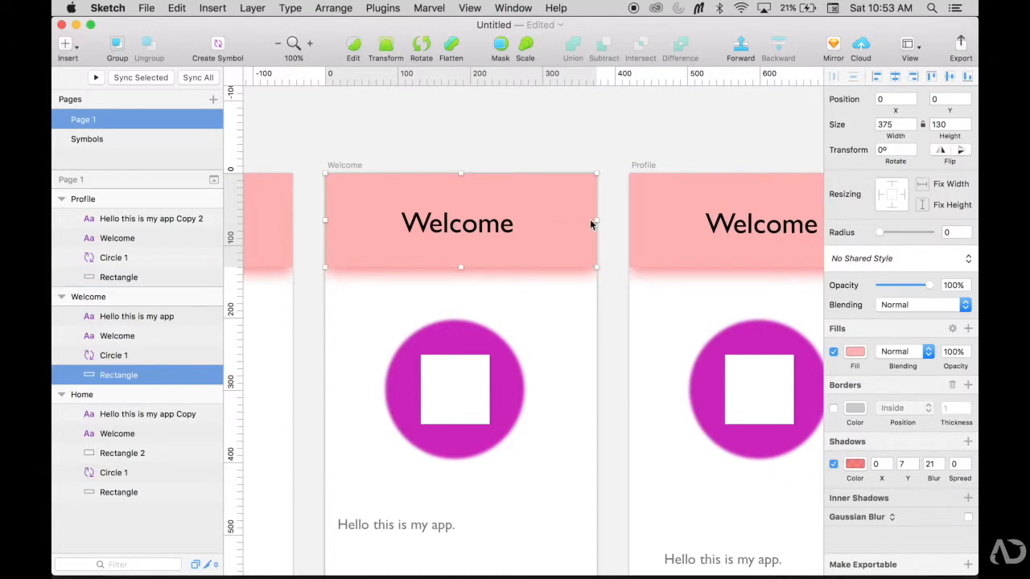
click(893, 258)
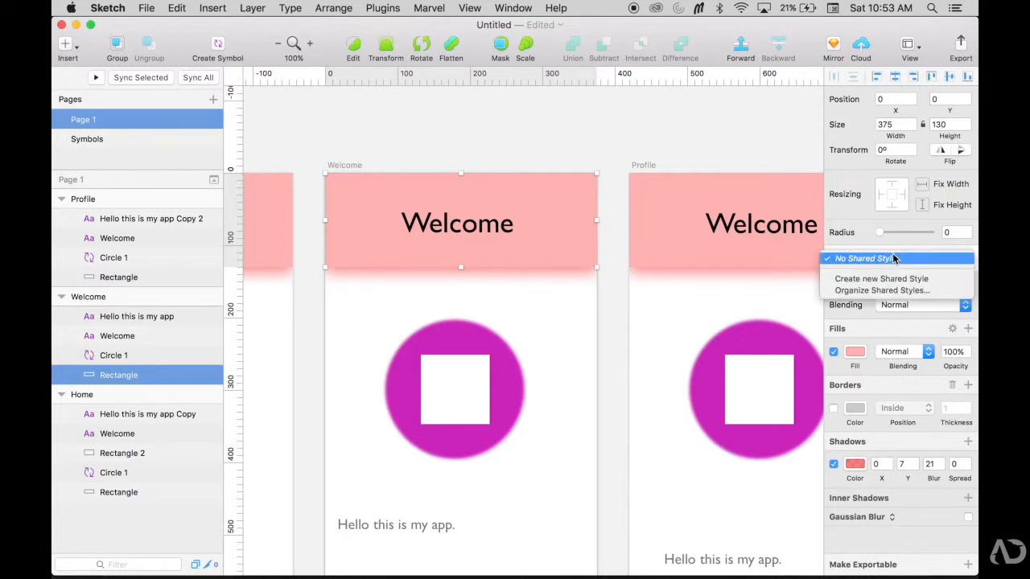
click(920, 279)
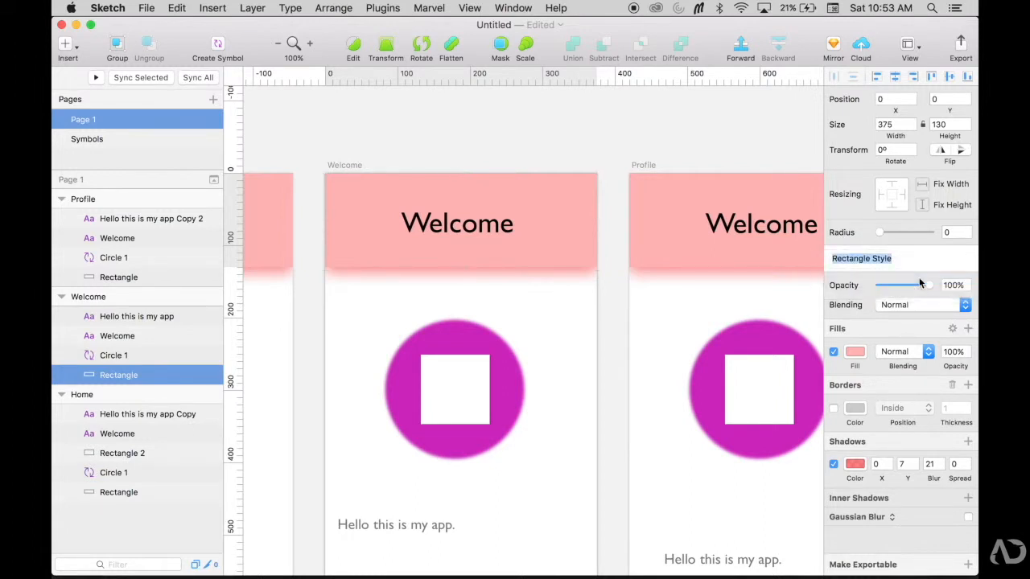
text(Primary)
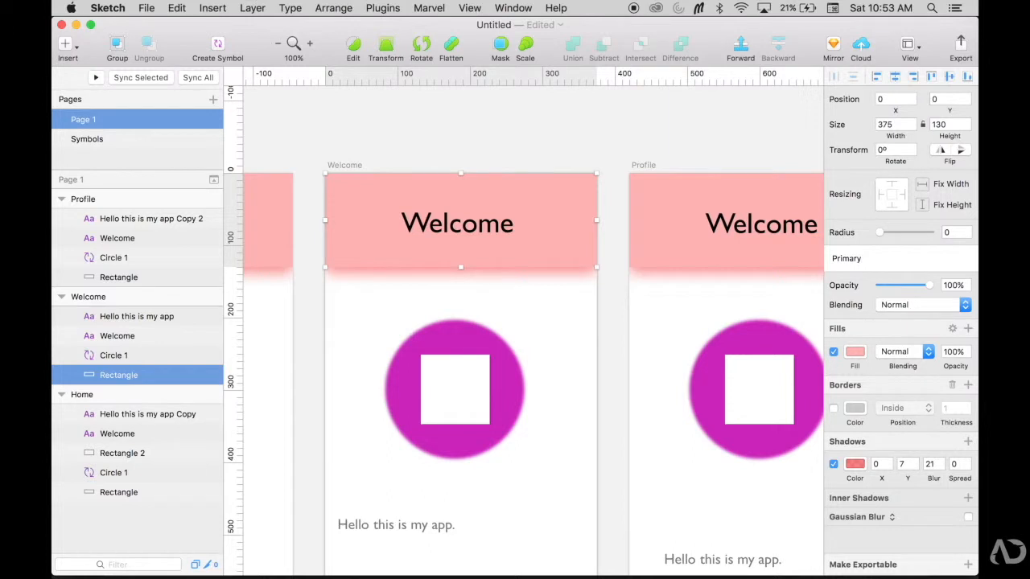
key(Return)
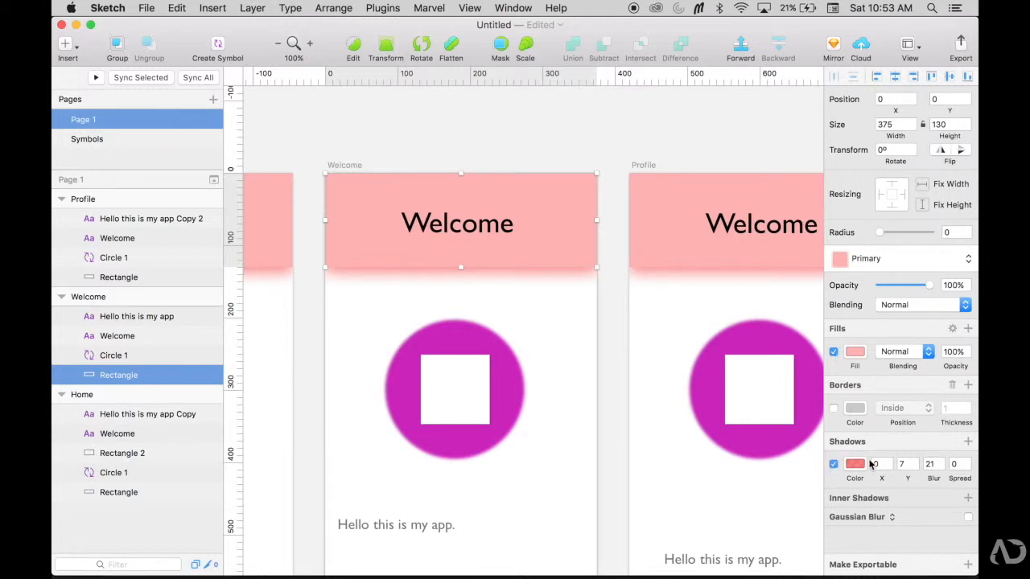
click(609, 349)
Step: Draw a rectangle about 150 × 76 below the Welcome artboard's body text and apply the Primary shared style to it
scroll(544, 391, down, 5)
key(r)
drag(389, 419, 497, 473)
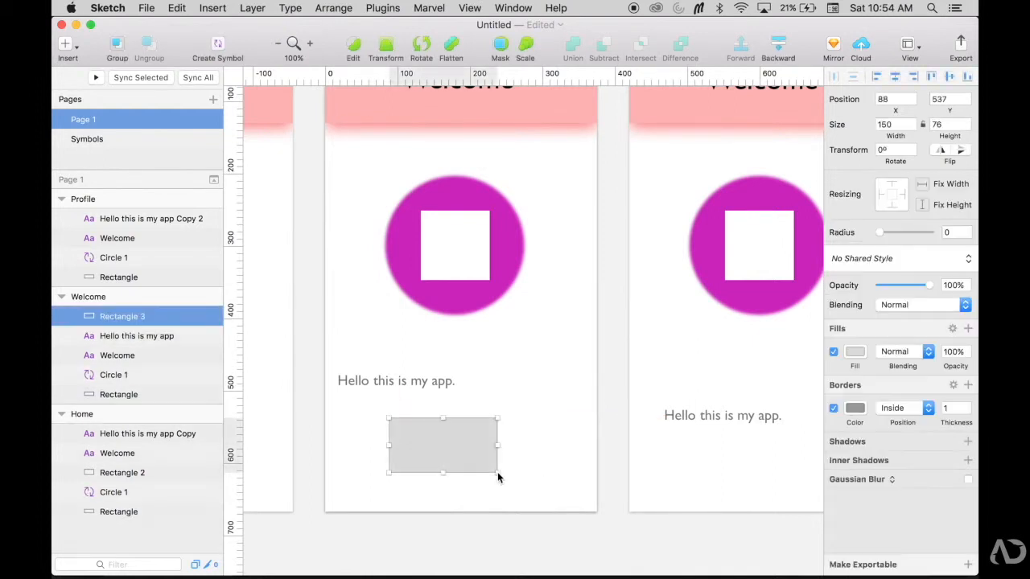
click(865, 257)
click(873, 286)
click(608, 455)
scroll(487, 437, up, 2)
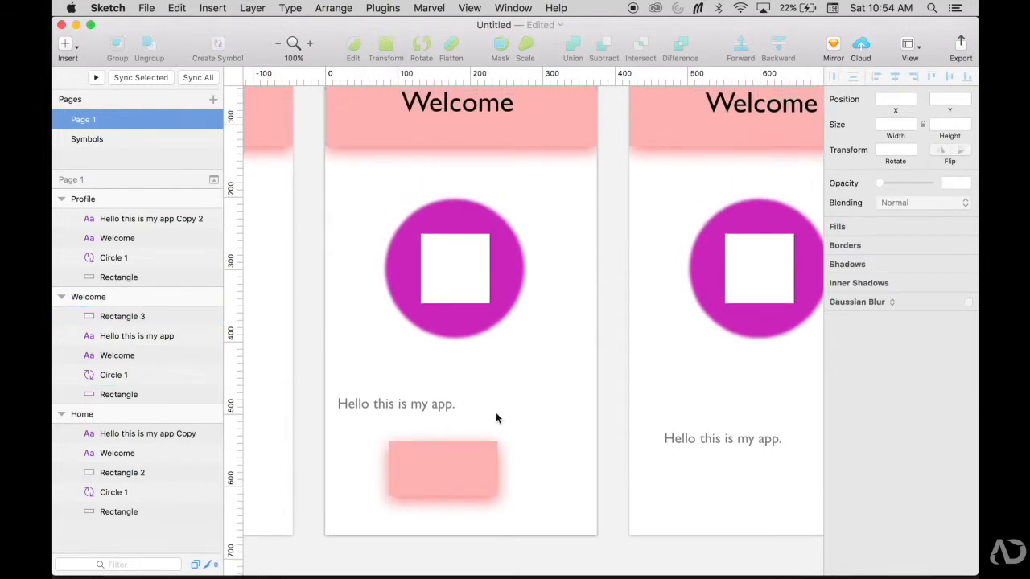
Step: Duplicate the small pink rectangle beside the original at about X 188, Y 537, and give the copy a light blue fill, about B3BAFF
drag(475, 453, 552, 449)
click(851, 350)
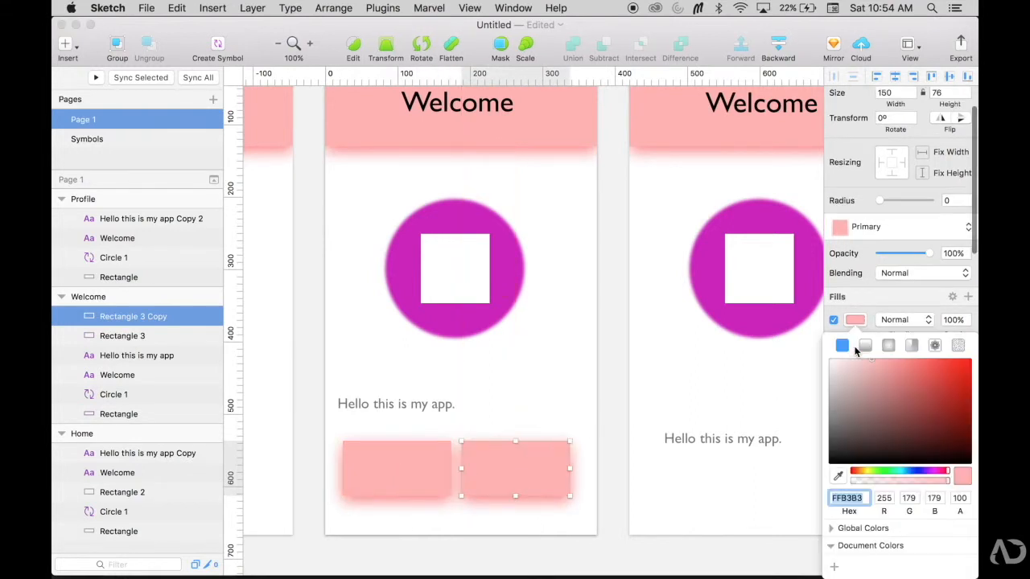
drag(912, 472, 916, 475)
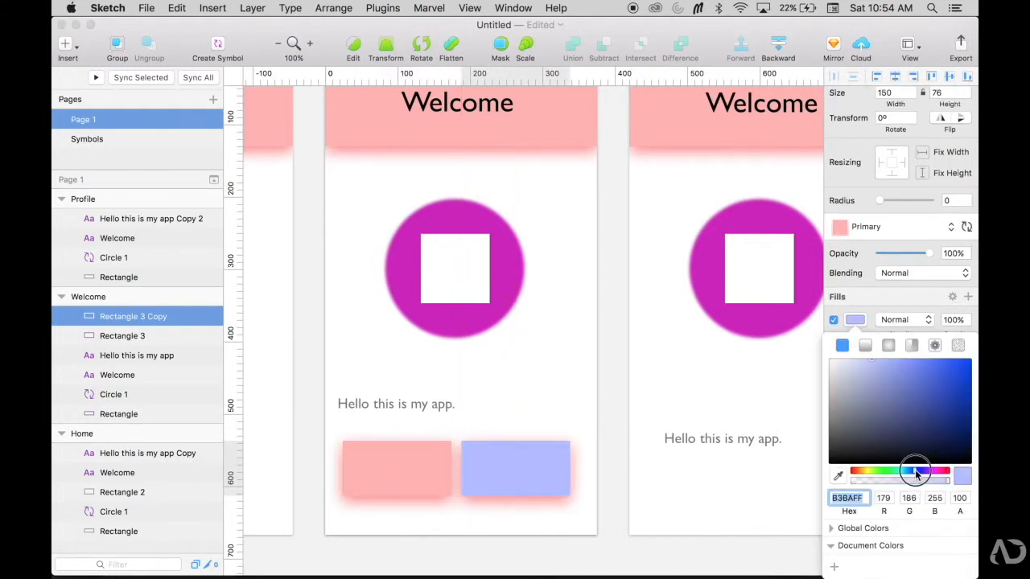
click(796, 555)
Step: Change the shadow colour of the light blue rectangle to a blue-violet
click(858, 475)
click(919, 445)
drag(954, 361, 957, 352)
click(806, 502)
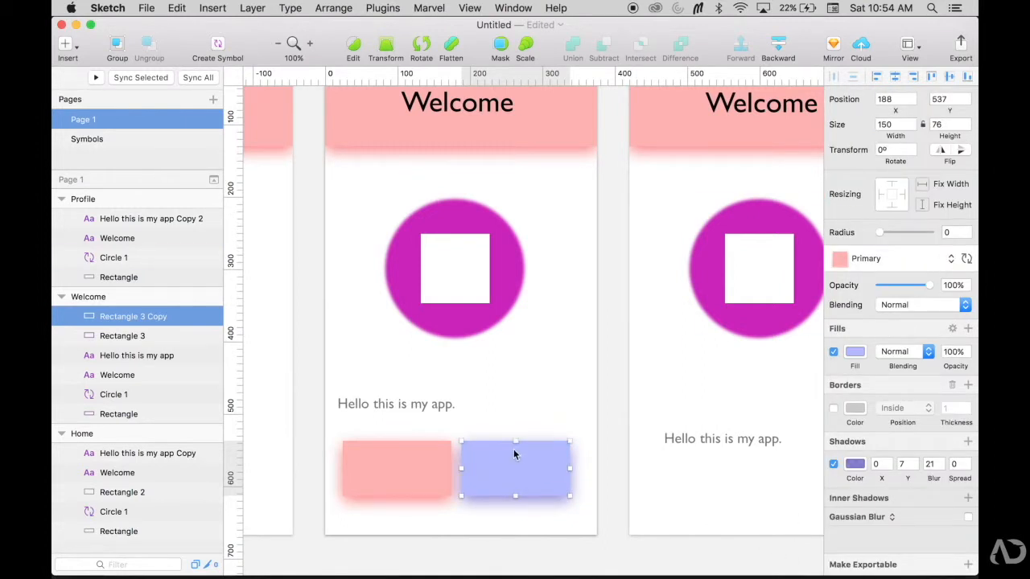
Step: Create a new shared style named "Secondary" from the light blue rectangle
click(880, 260)
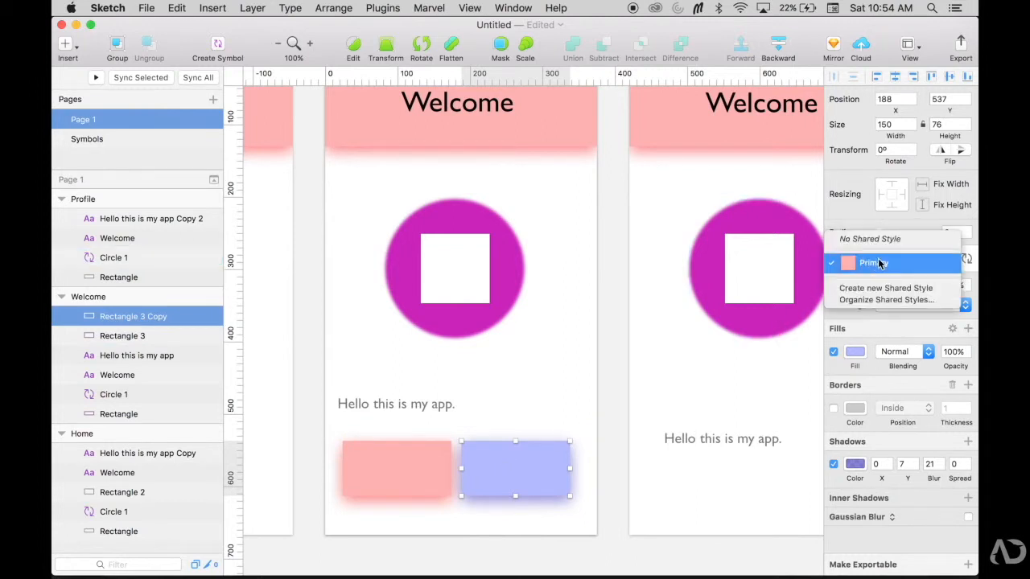
click(885, 288)
text(Secondary)
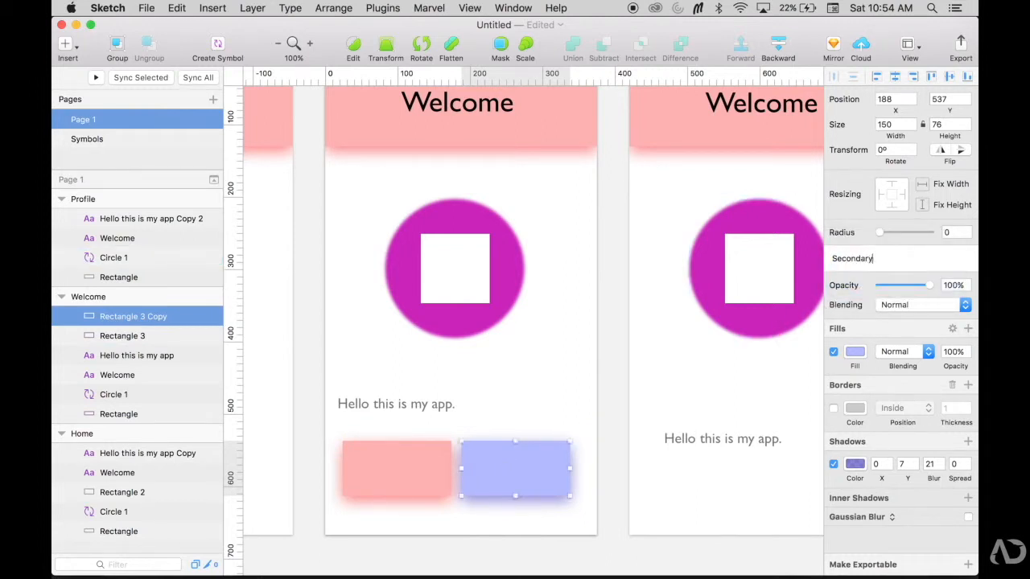
key(Return)
click(607, 478)
scroll(606, 478, down, 2)
scroll(606, 478, left, 2)
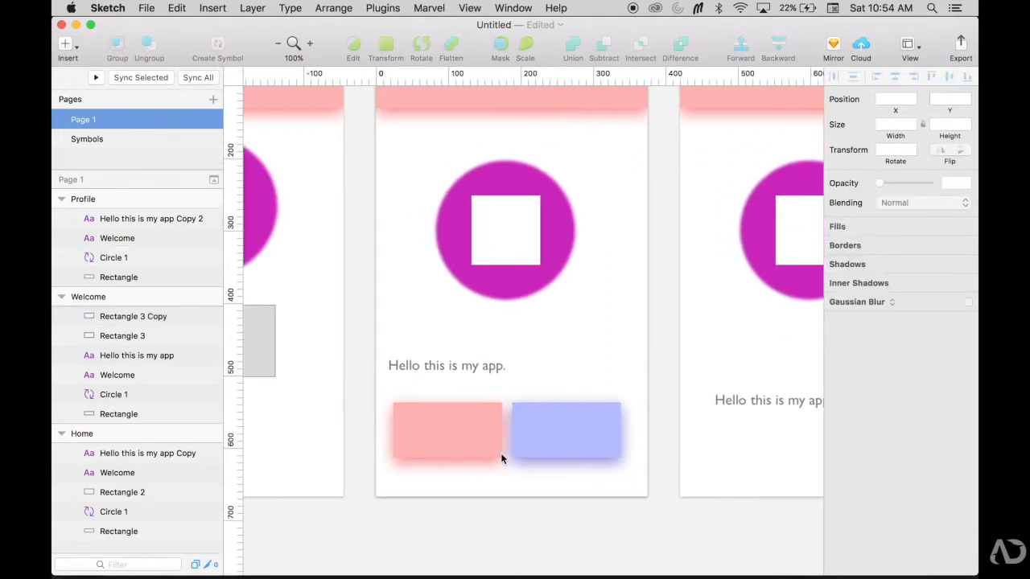
Step: Turn off the shadow of the small pink rectangle on the Welcome artboard and update the Primary shared style with the change
click(587, 420)
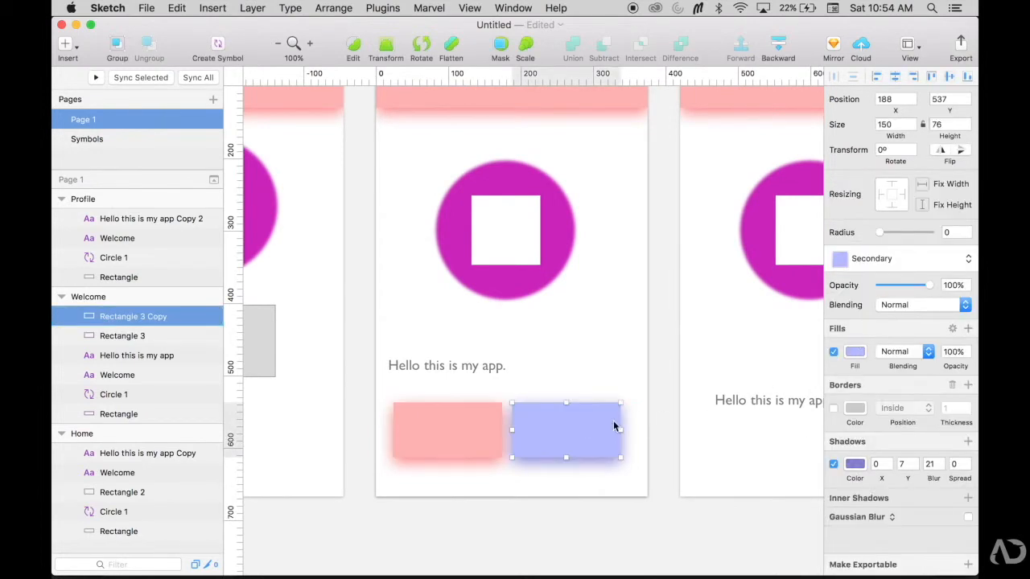
click(460, 444)
click(555, 438)
click(459, 449)
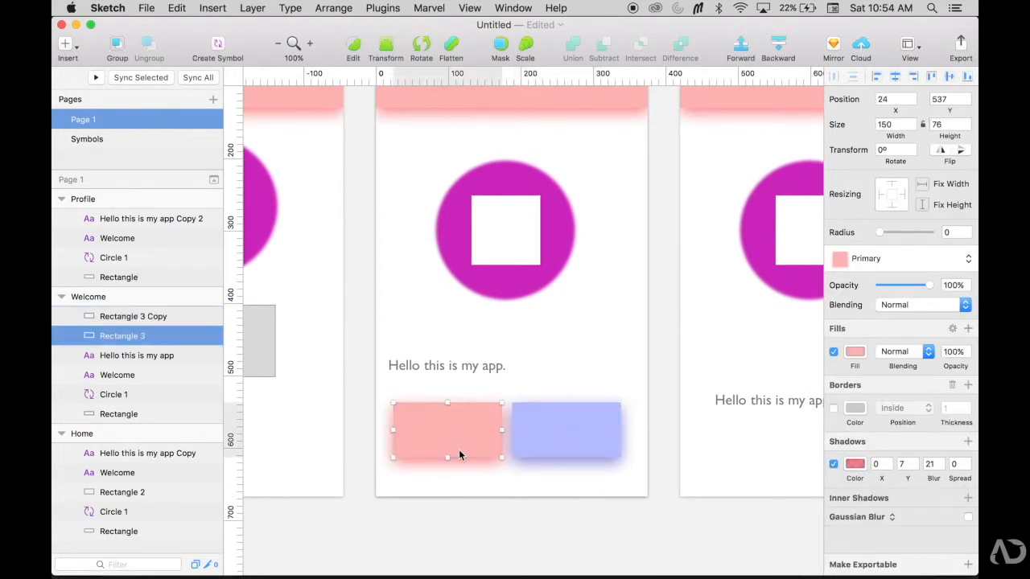
scroll(459, 449, up, 3)
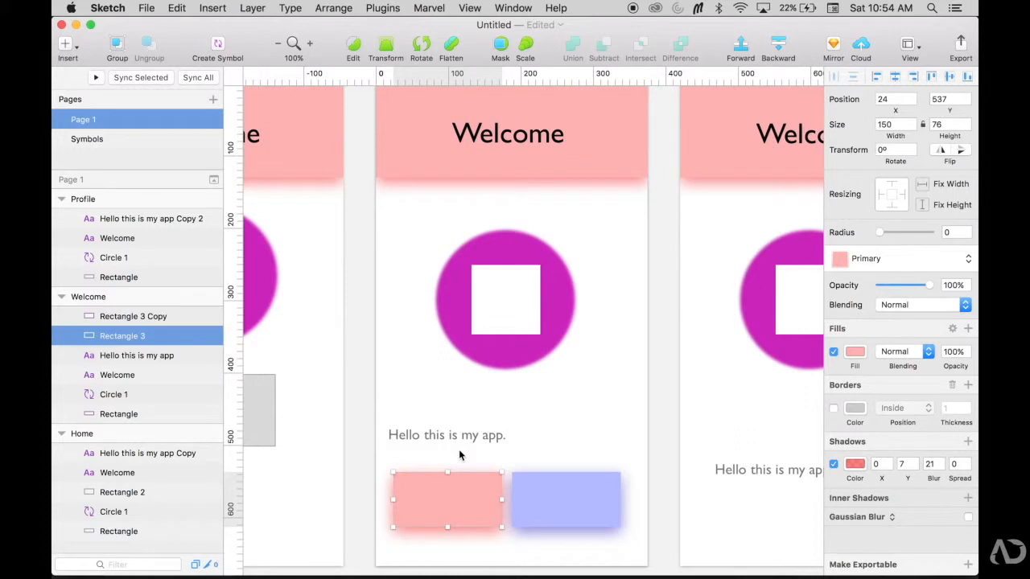
scroll(459, 449, down, 2)
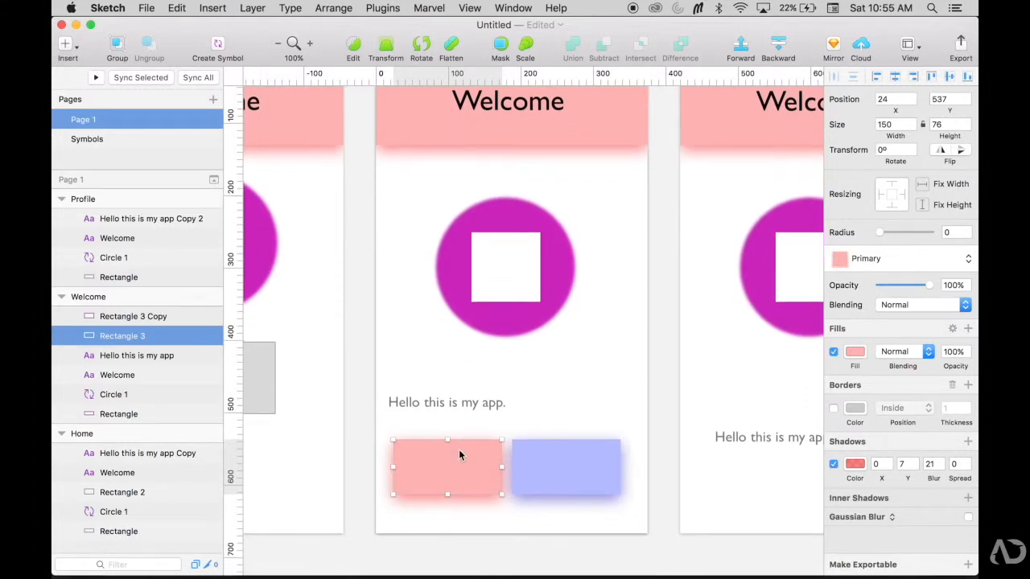
click(834, 465)
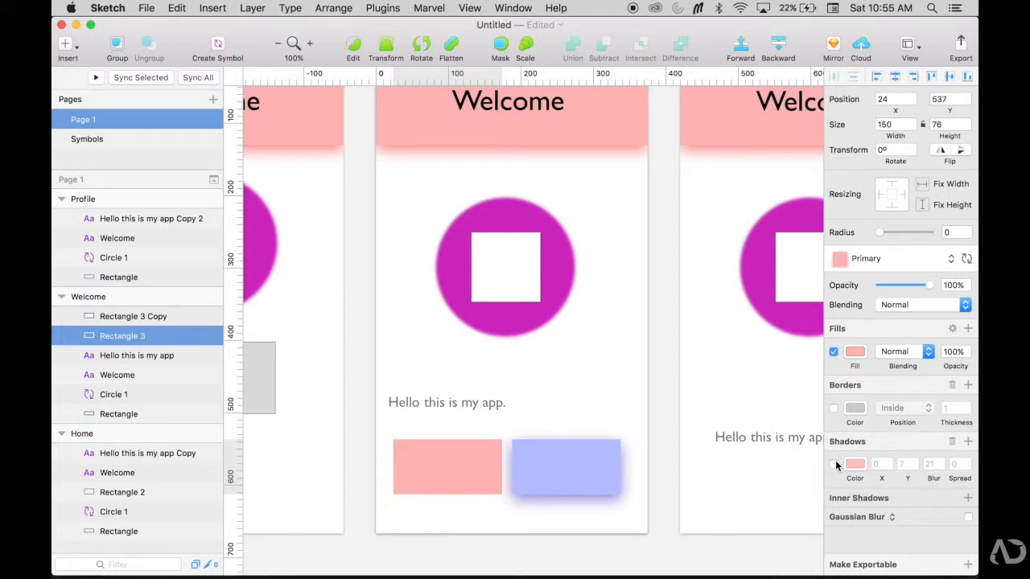
click(968, 259)
Step: Check the header rectangles on the Welcome and Home artboards, examining which shared style the Home header uses
scroll(691, 333, up, 3)
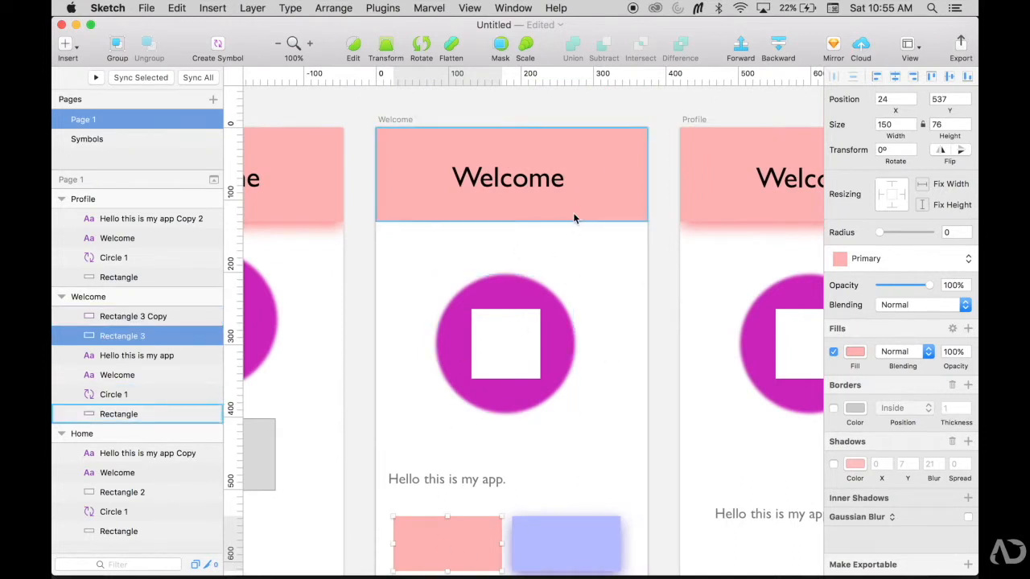
scroll(573, 212, left, 5)
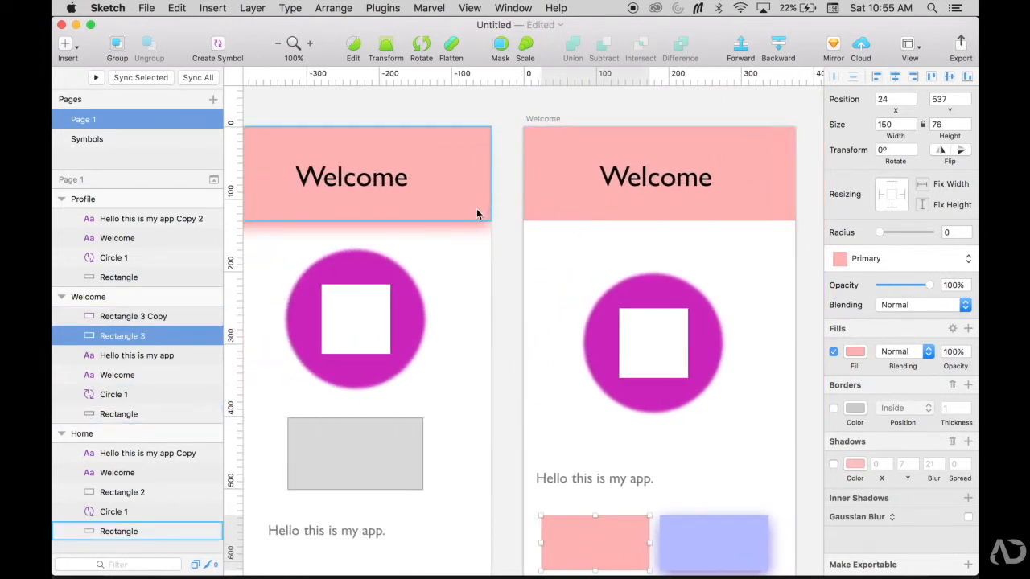
click(476, 211)
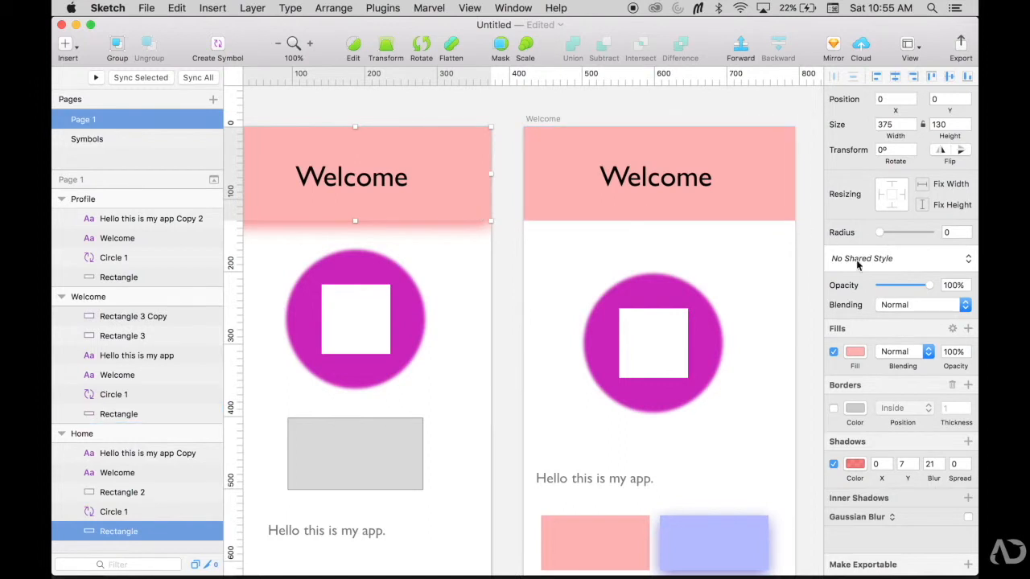
scroll(719, 465, down, 2)
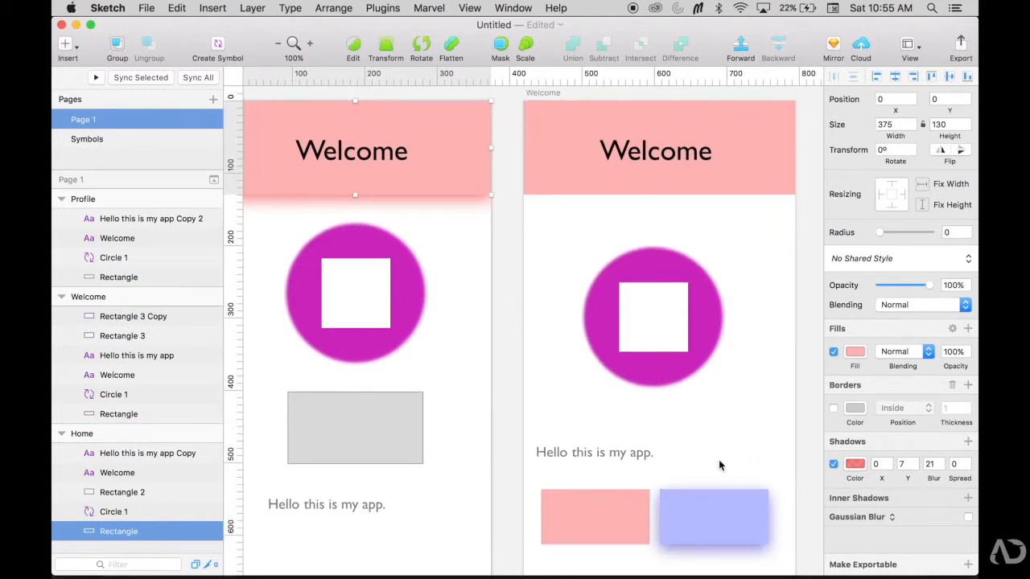
scroll(719, 465, right, 5)
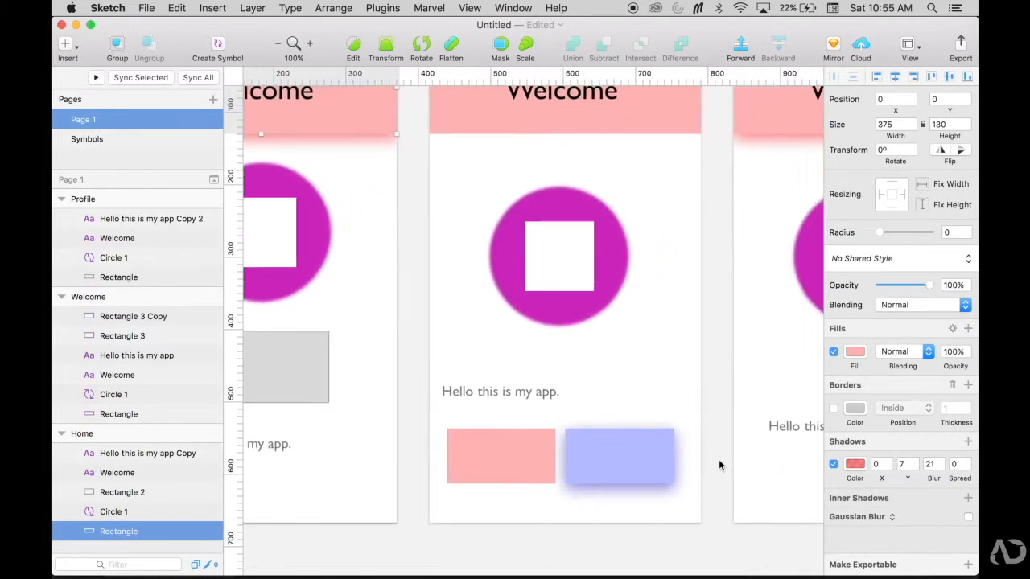
Step: Group the title text with its background rectangle on the Welcome artboard and name the group "header"
scroll(719, 460, right, 2)
scroll(719, 461, up, 5)
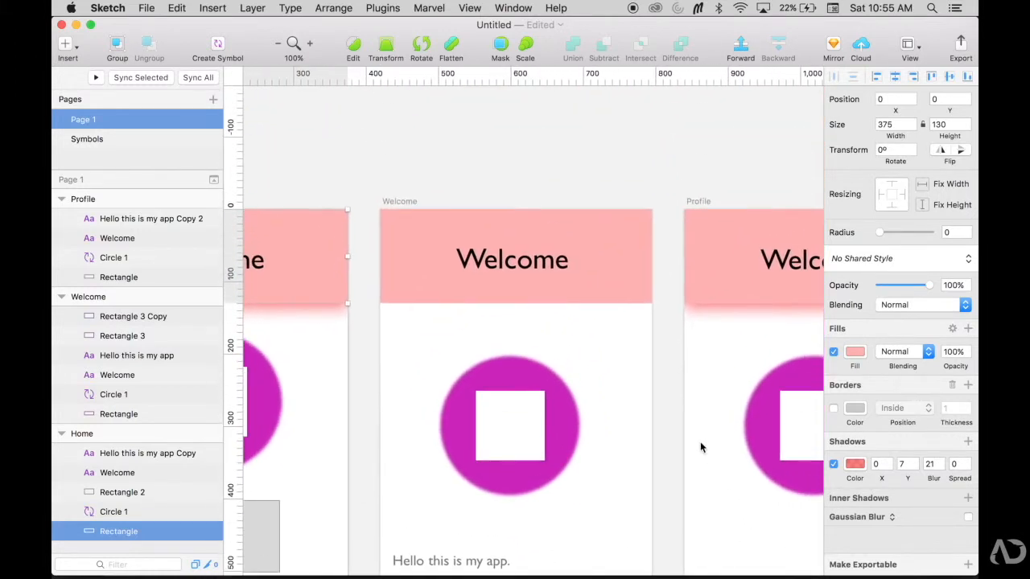
click(700, 447)
scroll(700, 447, up, 3)
scroll(700, 447, left, 2)
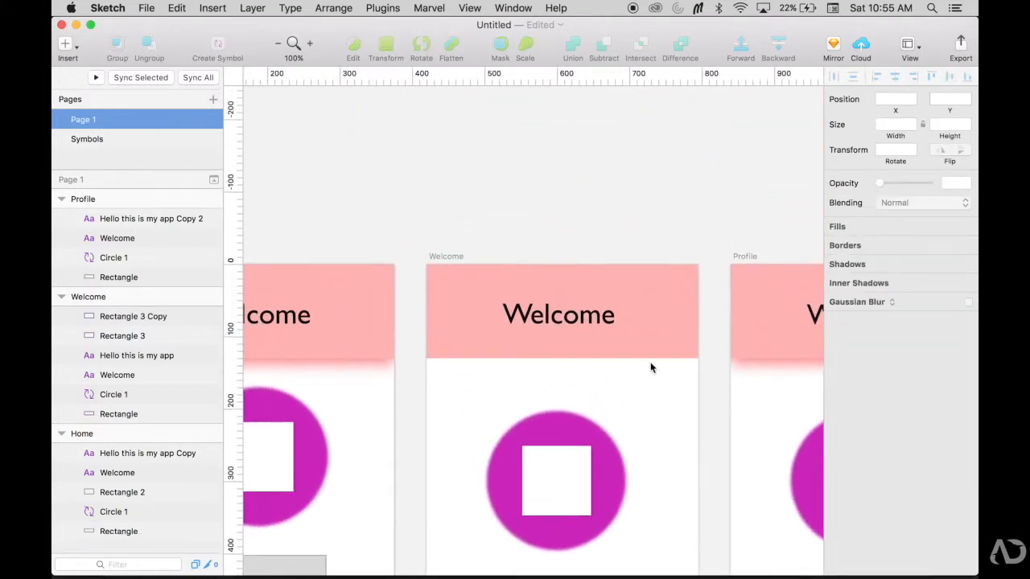
scroll(564, 309, down, 1)
scroll(564, 310, right, 1)
click(564, 306)
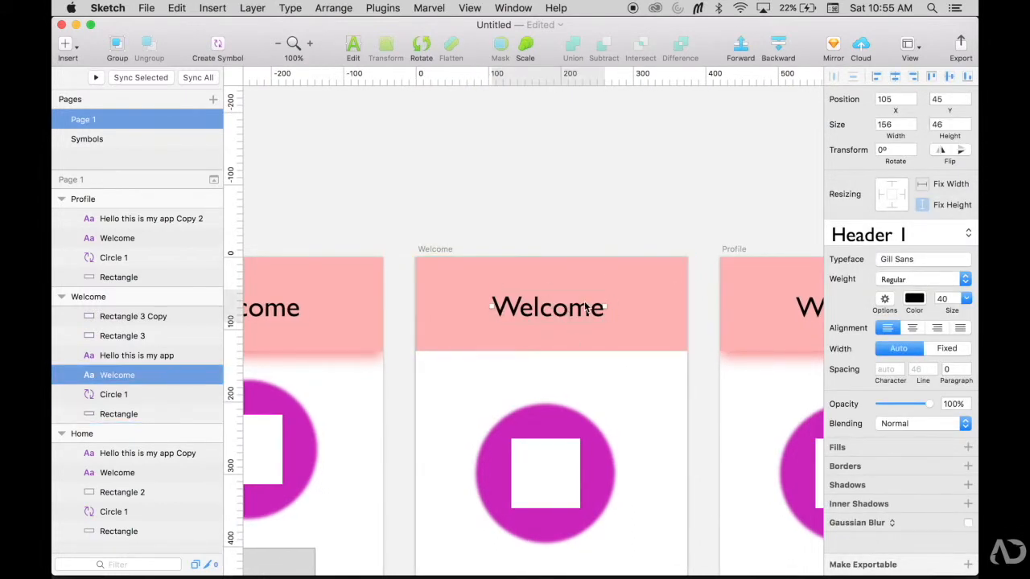
shift+click(662, 292)
key(super+g)
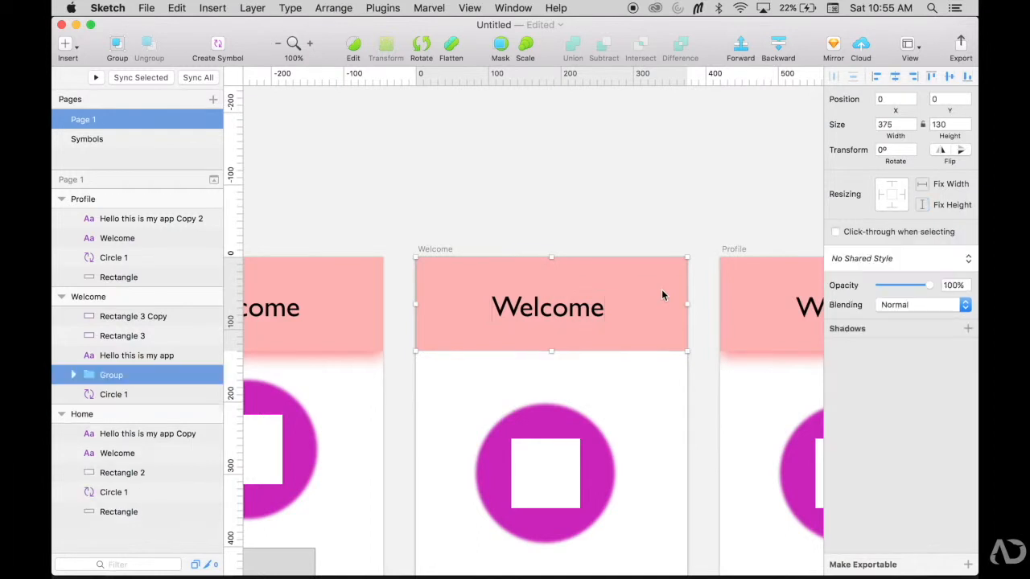
key(super+r)
text(header)
key(Return)
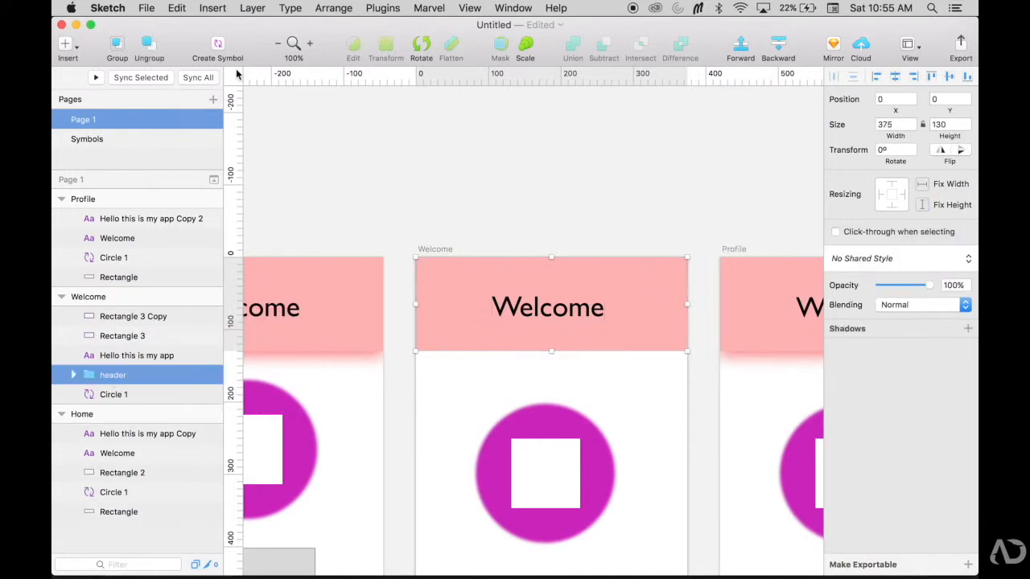
Step: Convert the header group into a symbol and open its master for editing
click(218, 45)
click(648, 177)
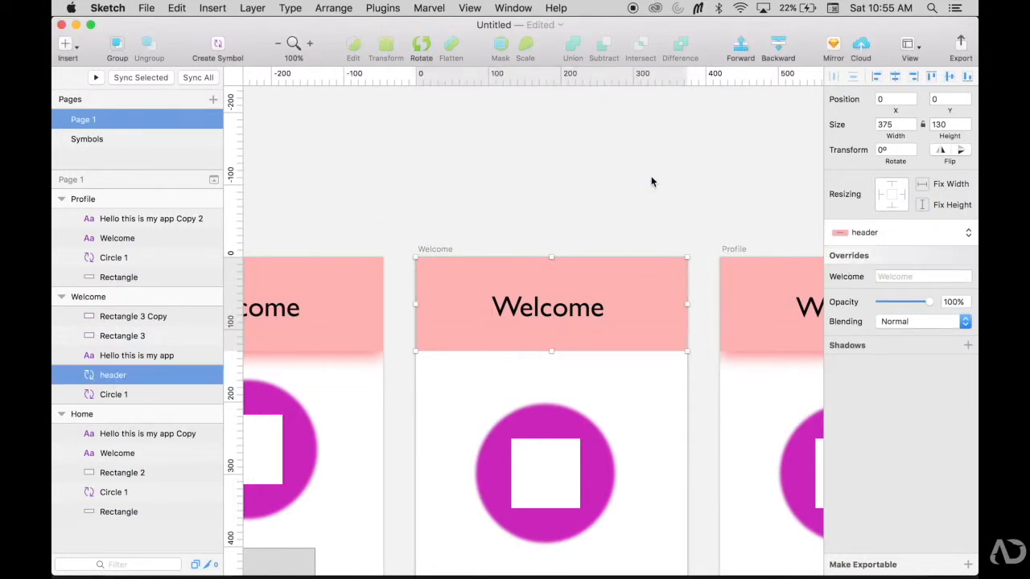
double_click(595, 295)
key(super+plus)
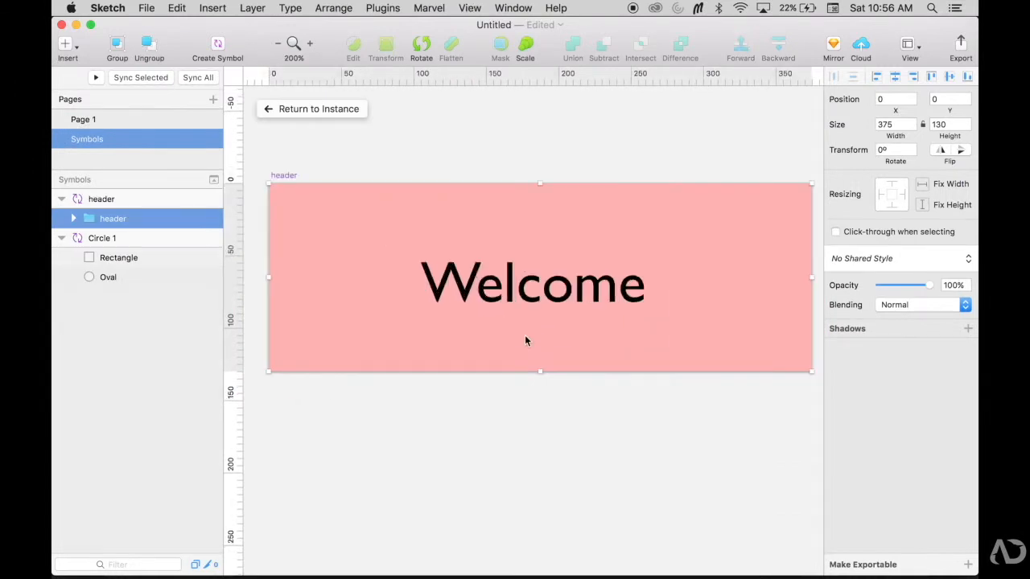
Step: Move the title up 20 px in the header symbol and shorten the symbol's artboard to about 83 px high
double_click(501, 288)
key(shift+Up)
key(shift+Up)
key(Escape)
key(Escape)
drag(540, 371, 540, 304)
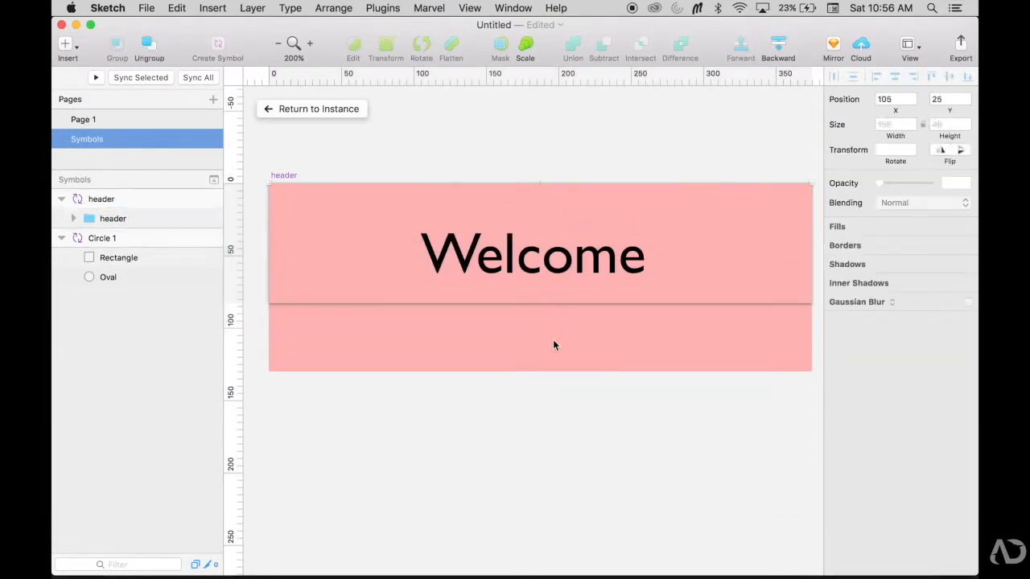
Step: Shorten the header symbol's background rectangle to match, move the title to Y 20, and return to the instance
double_click(553, 340)
drag(541, 371, 541, 304)
drag(556, 261, 555, 254)
key(alt)
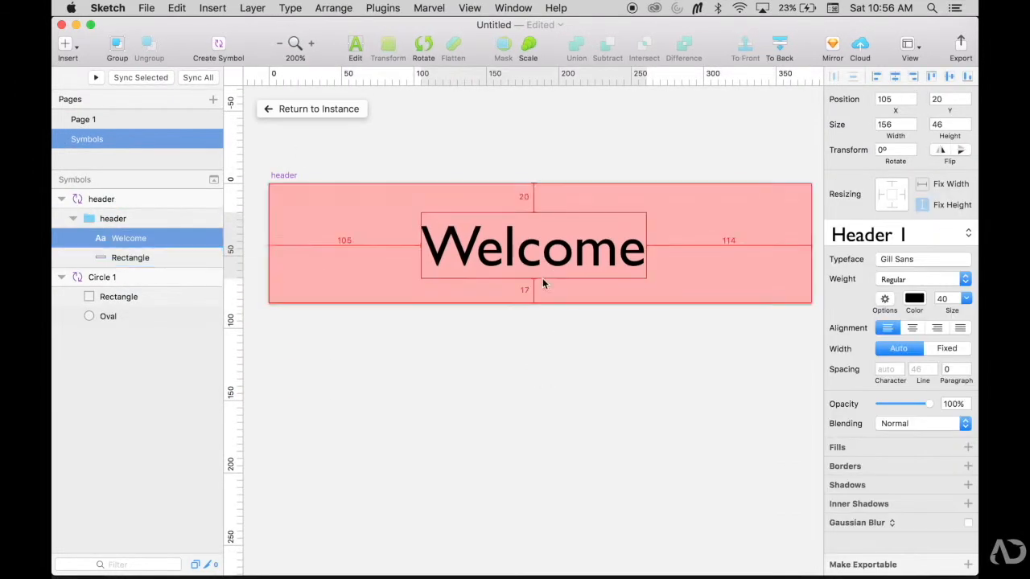
key(Escape)
key(Escape)
click(349, 136)
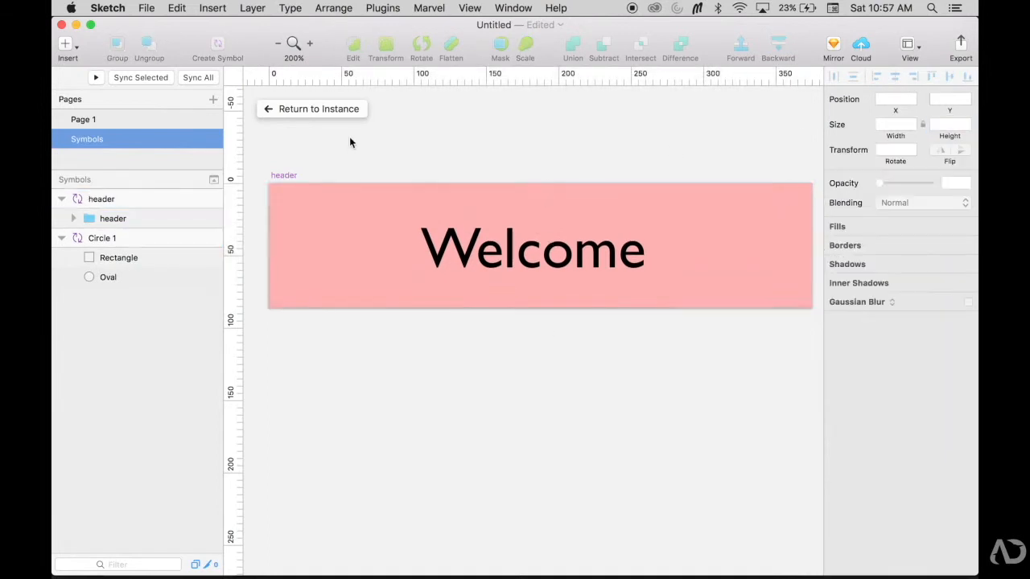
click(344, 108)
Step: Delete the old header rectangle and title text from the Home artboard
scroll(564, 273, left, 8)
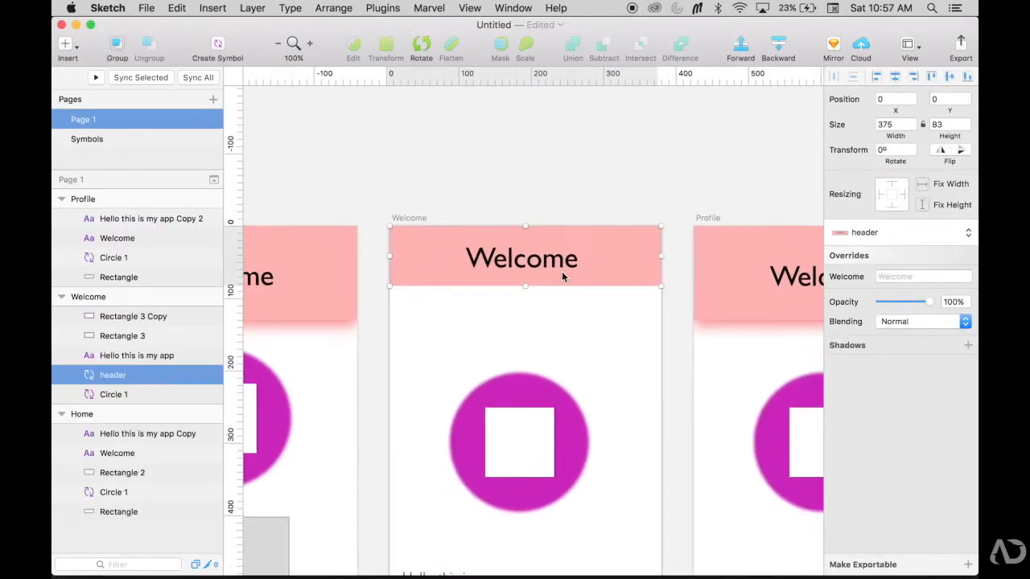
click(596, 258)
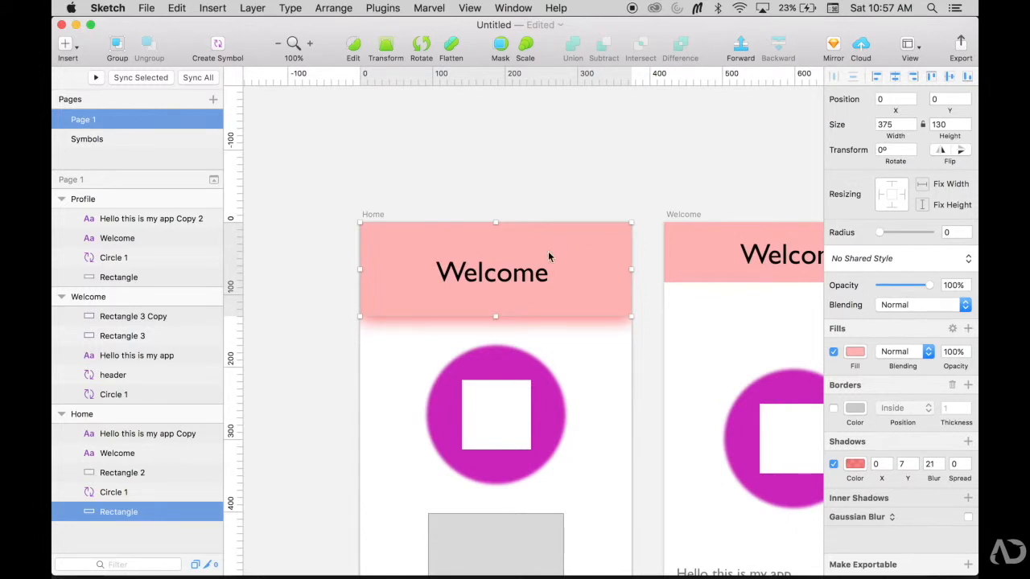
shift+click(539, 272)
key(Delete)
Step: Insert the header symbol on the Home artboard and align it to the artboard's top edge
click(66, 43)
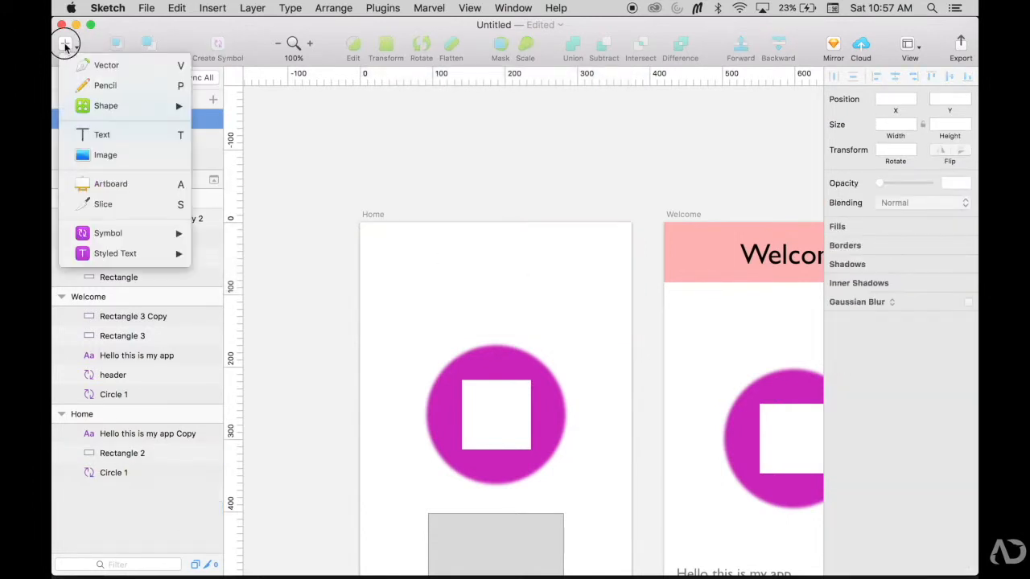
mouse_move(121, 232)
click(235, 255)
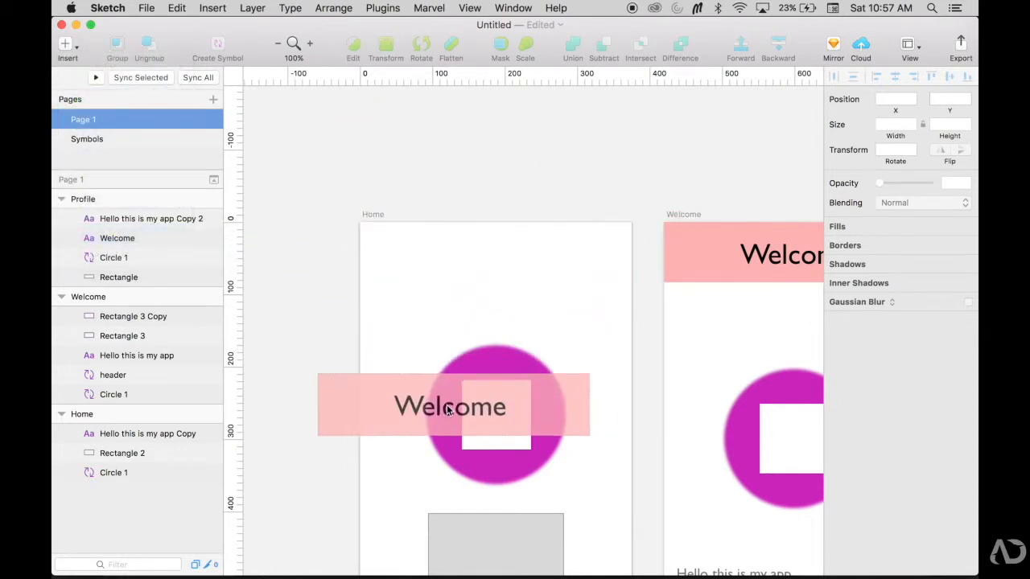
click(450, 423)
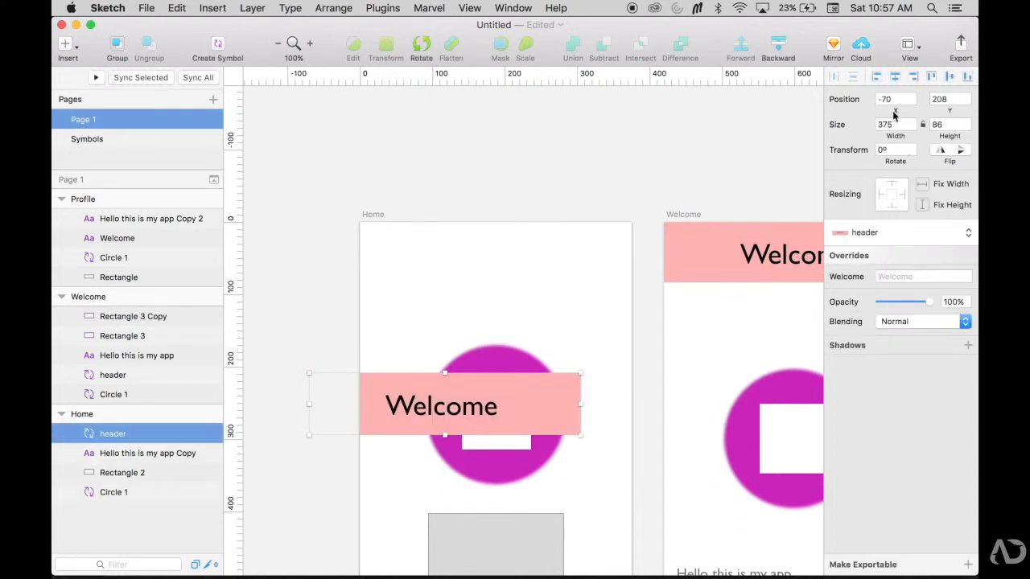
click(931, 76)
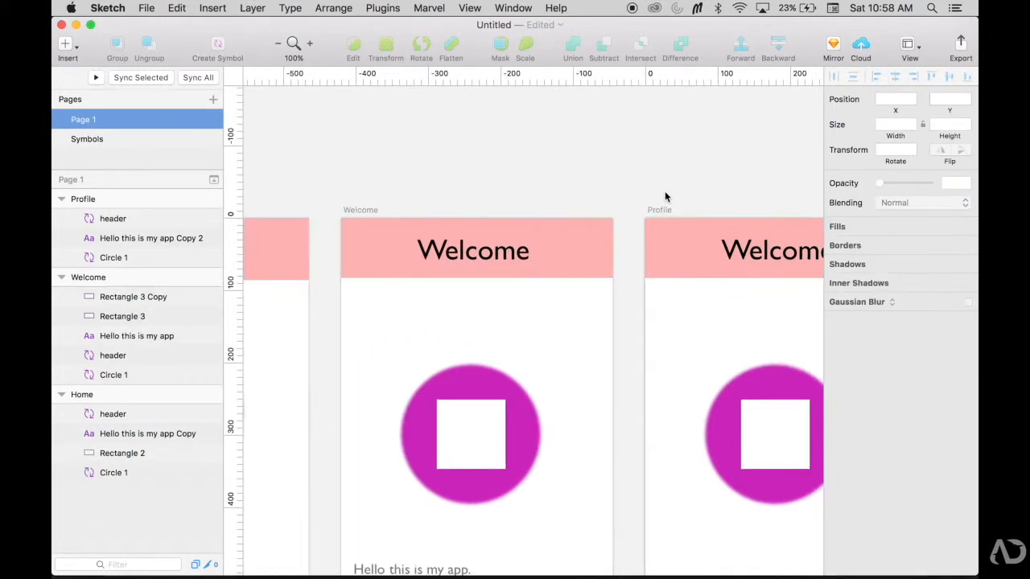
Step: Change the header symbol's title colour to white (FFFFFF) and update the Header 1 text style with it
key(super+minus)
scroll(664, 190, down, 3)
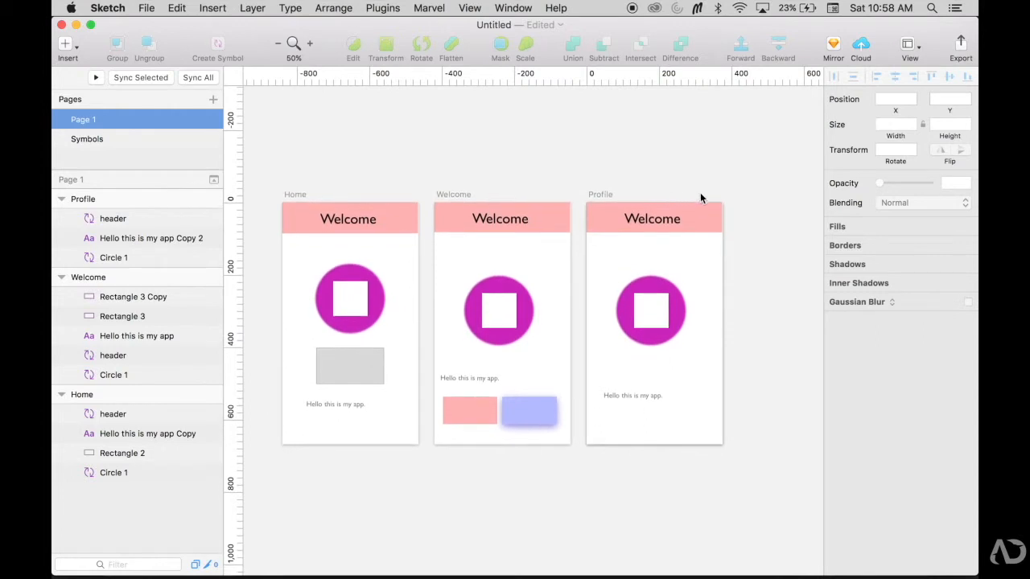
double_click(708, 216)
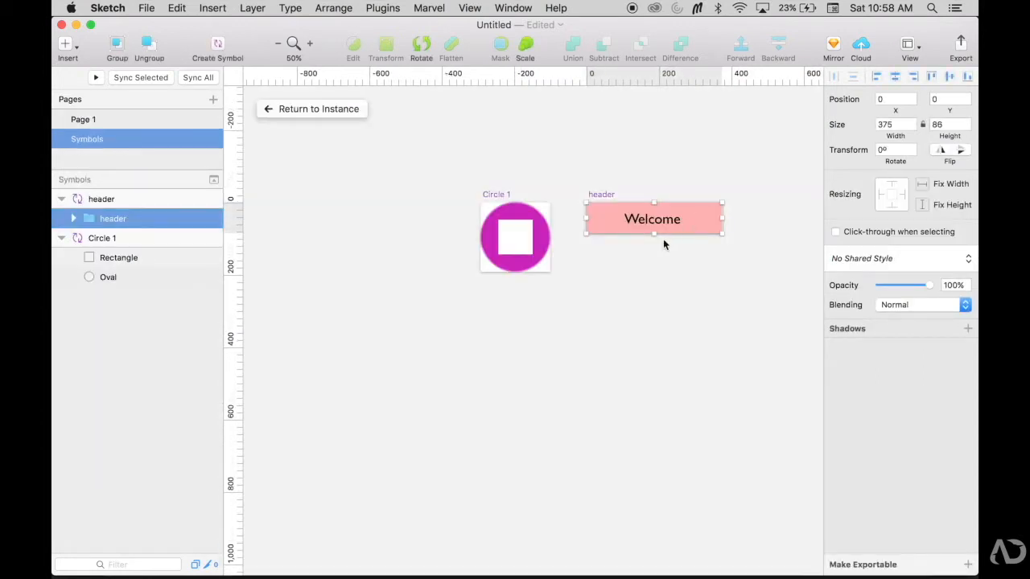
scroll(666, 242, right, 2)
scroll(663, 238, up, 5)
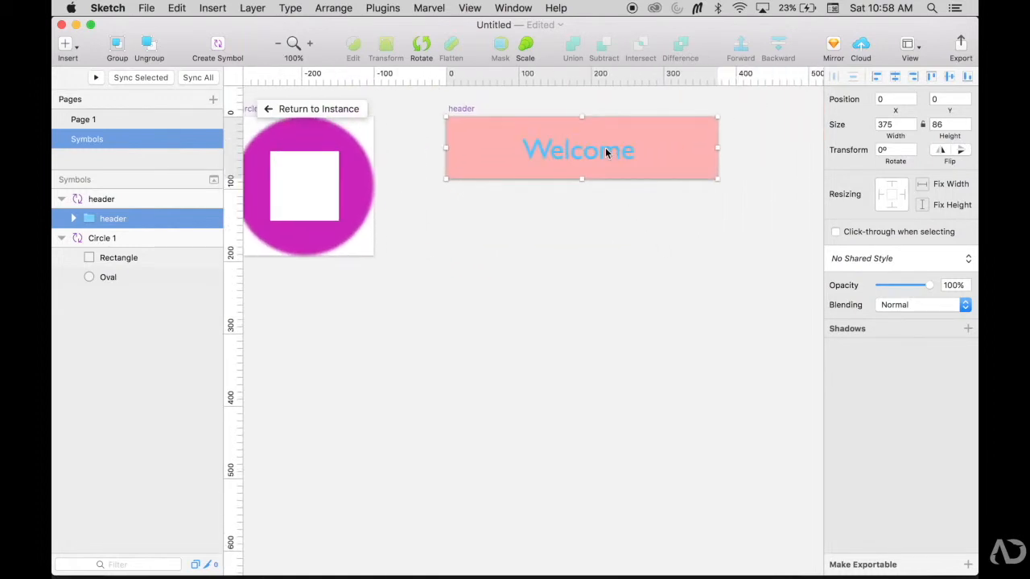
double_click(605, 147)
click(913, 299)
drag(877, 346, 808, 312)
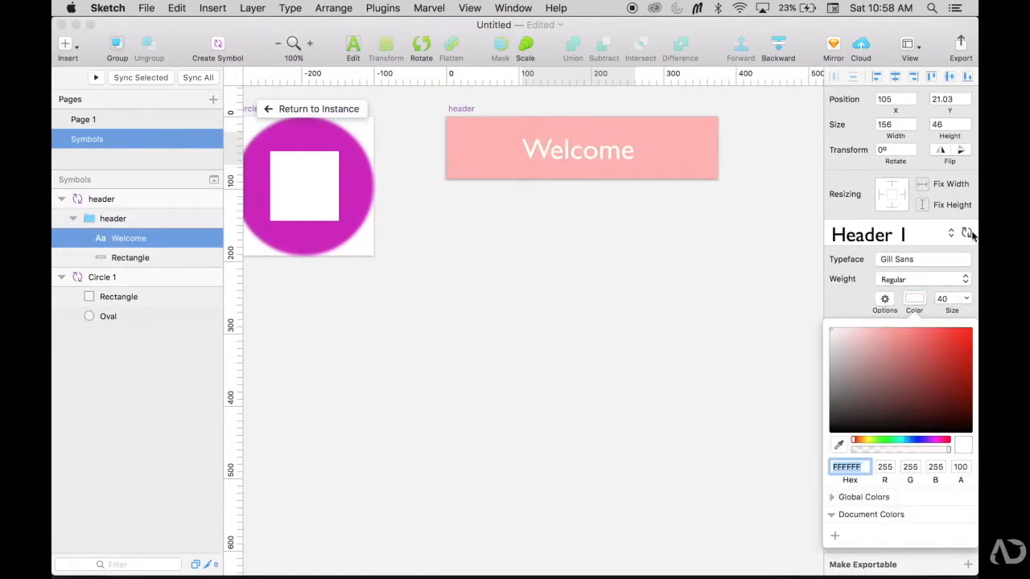
click(809, 313)
Step: Change the header symbol's rectangle fill to the stronger pink FF9090 and update the Primary shared style
click(706, 149)
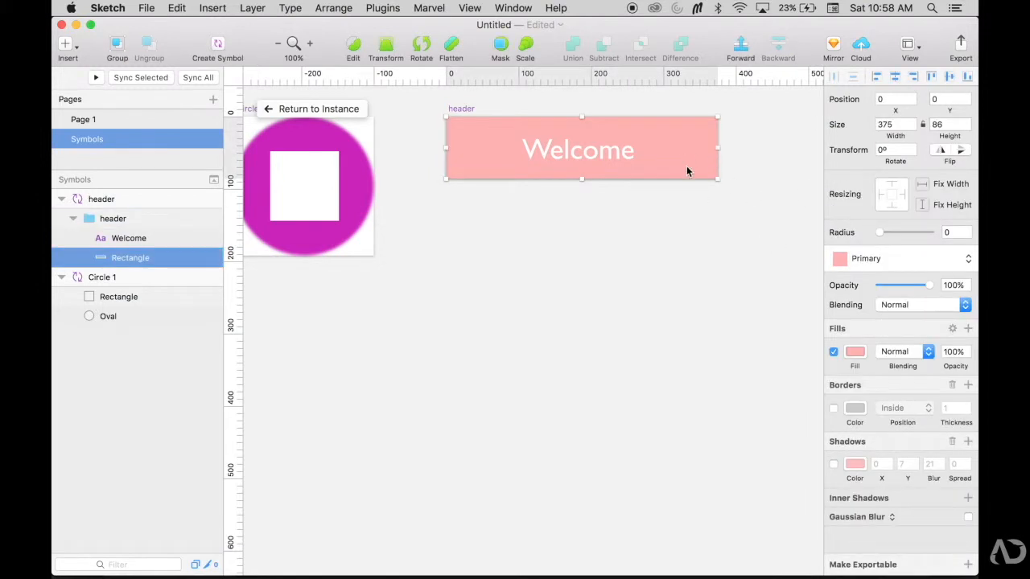
click(854, 352)
drag(900, 370, 892, 364)
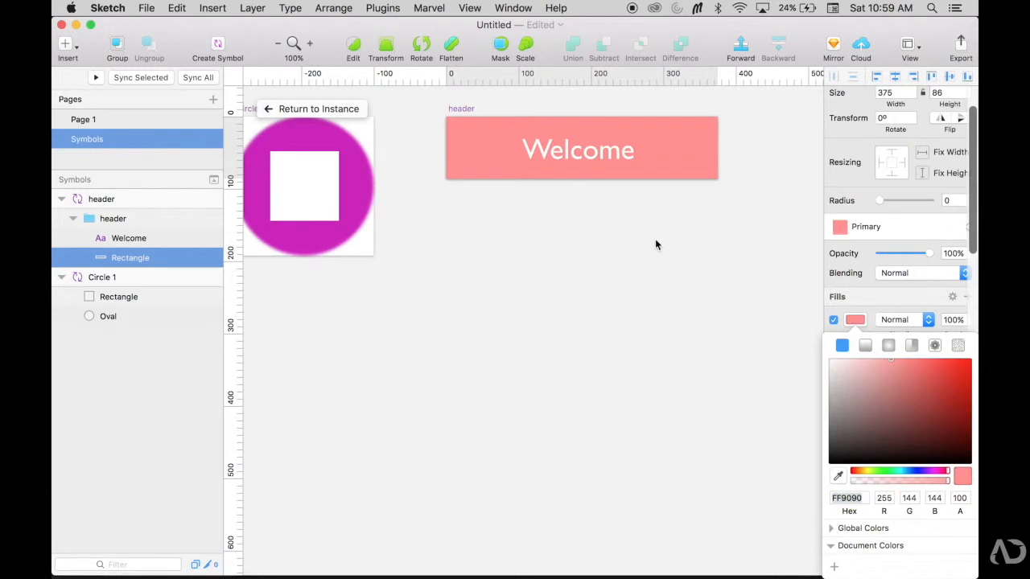
Step: Centre the title in the header symbol at X 110, Y 21, and return to the artboards
click(619, 148)
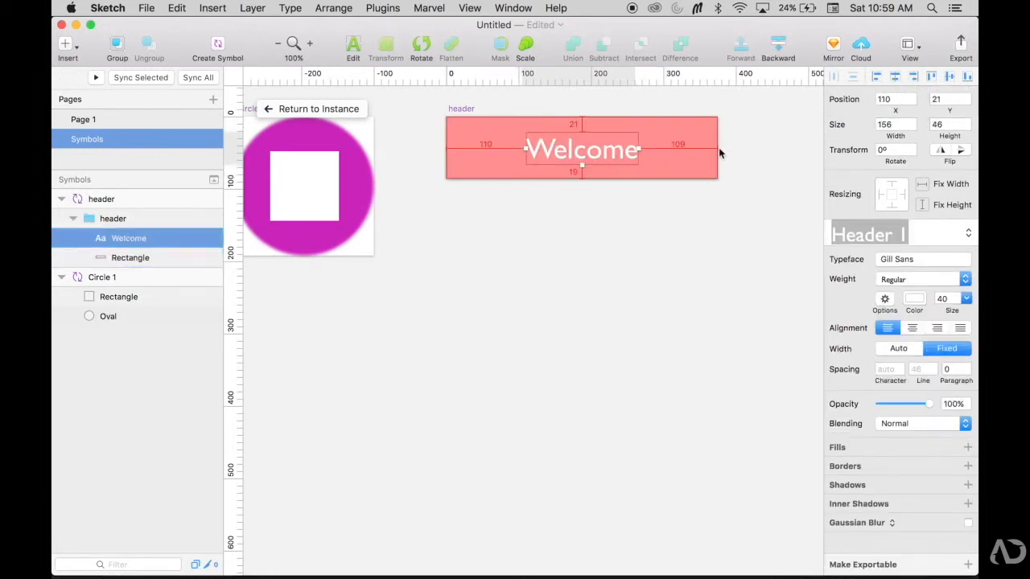
click(354, 110)
click(424, 202)
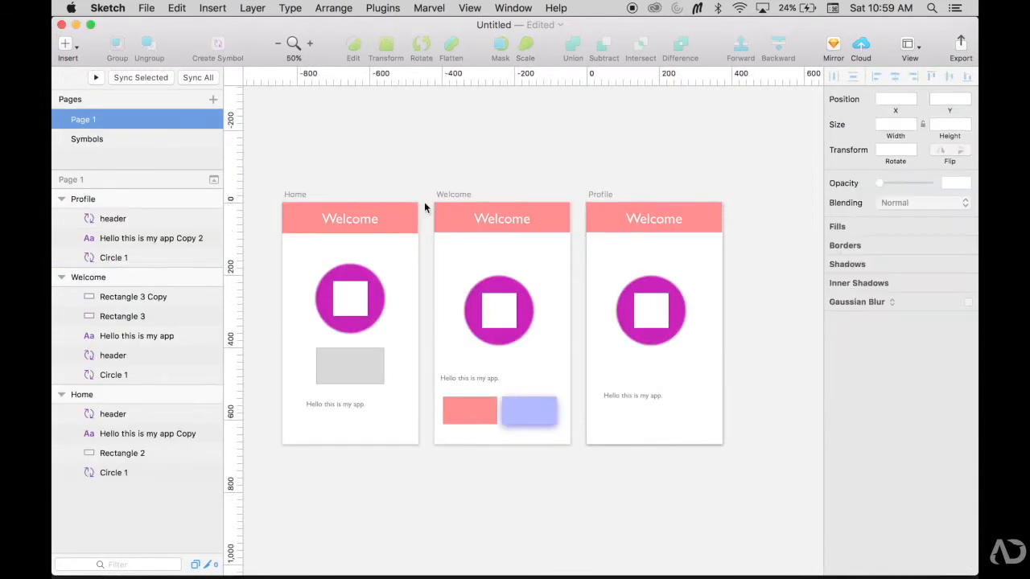
Step: Collapse all artboards in the layer list and reorder them as Home, Welcome, Profile
scroll(424, 201, down, 3)
scroll(424, 202, left, 3)
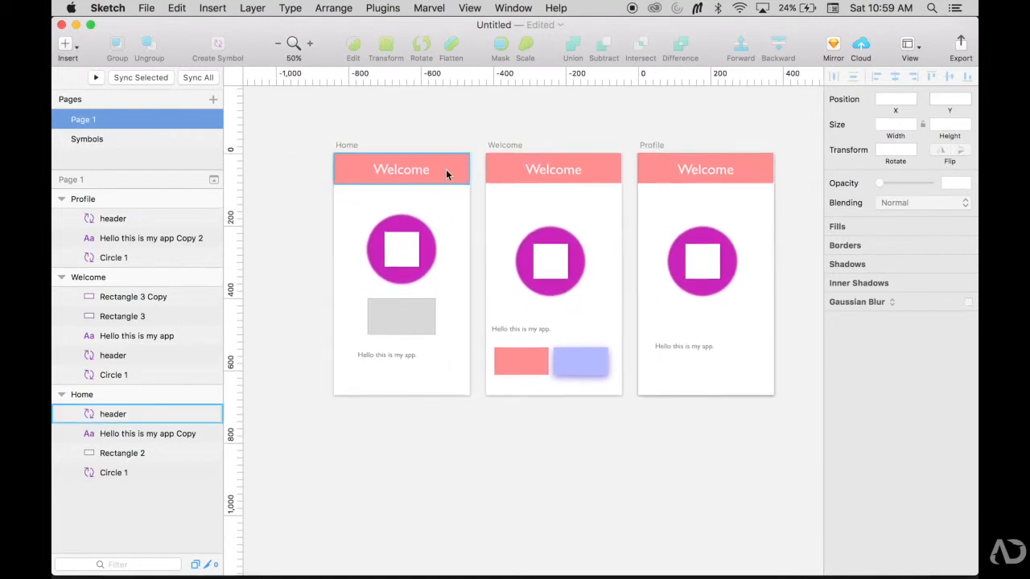
click(62, 277)
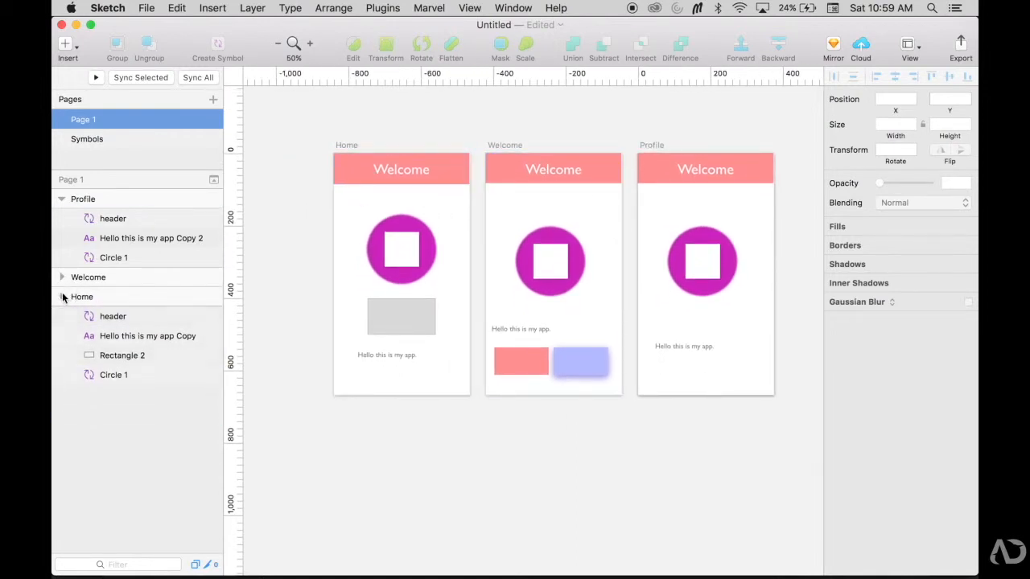
click(63, 297)
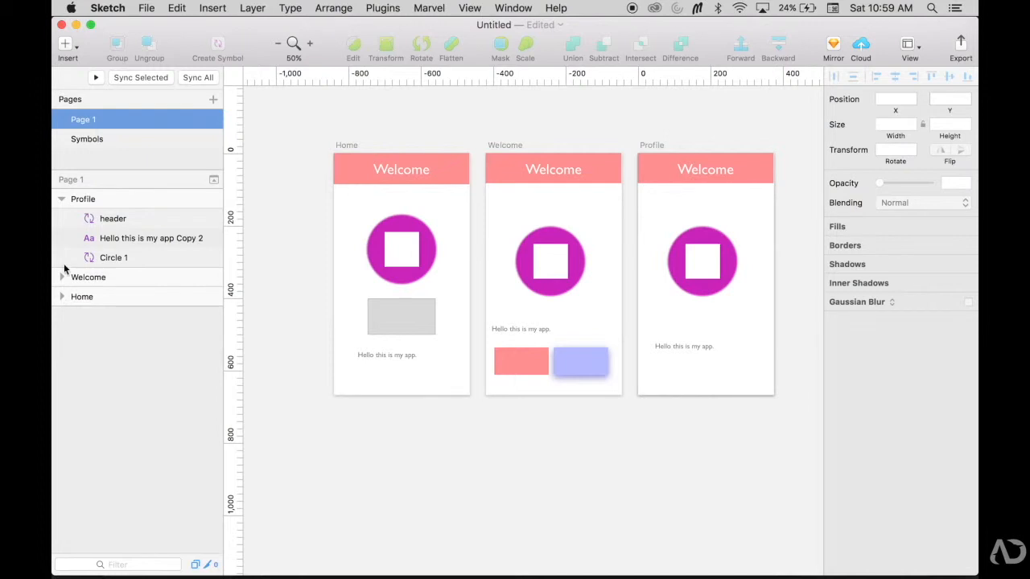
click(62, 199)
click(71, 218)
drag(94, 220, 95, 199)
drag(87, 239, 74, 198)
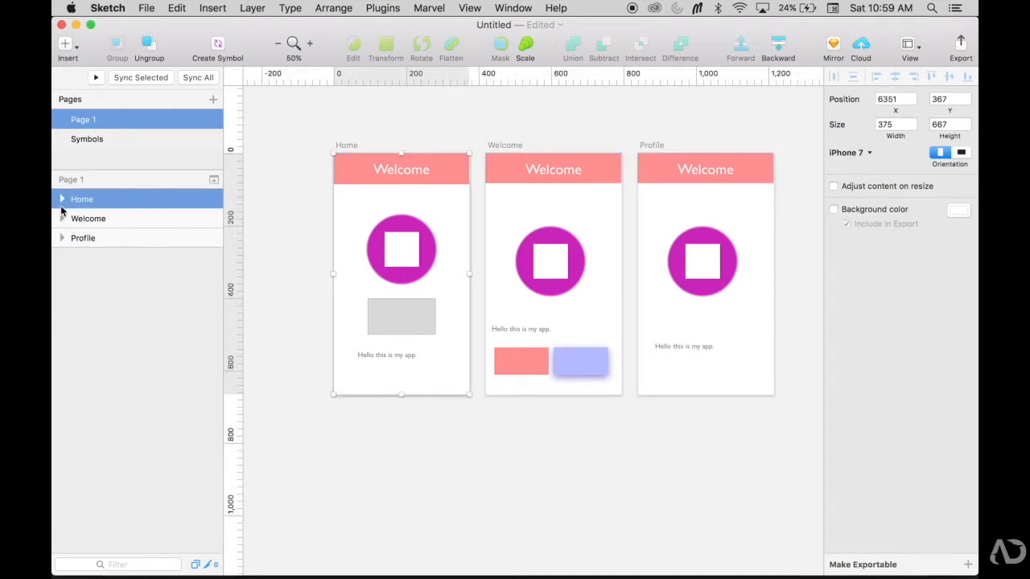
Step: Expand the Home artboard in the layer list and go through its layers to examine their order
click(62, 199)
click(112, 239)
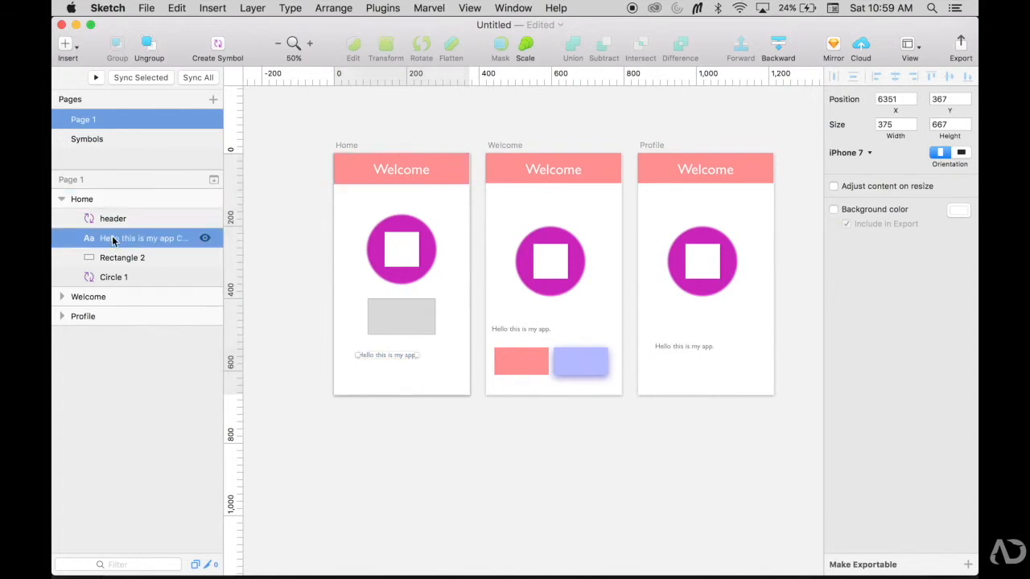
click(117, 257)
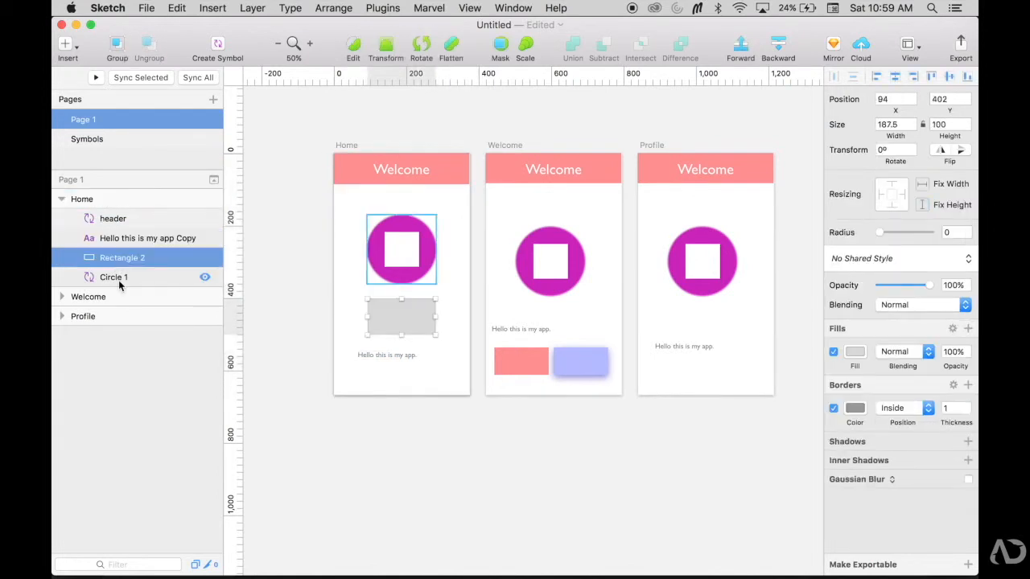
click(118, 278)
click(120, 259)
click(121, 244)
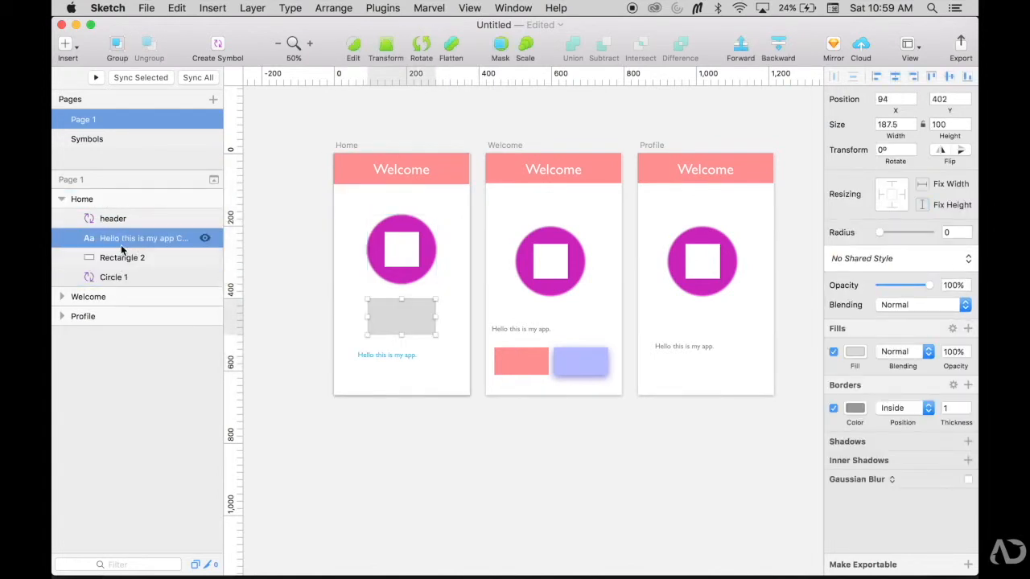
click(82, 199)
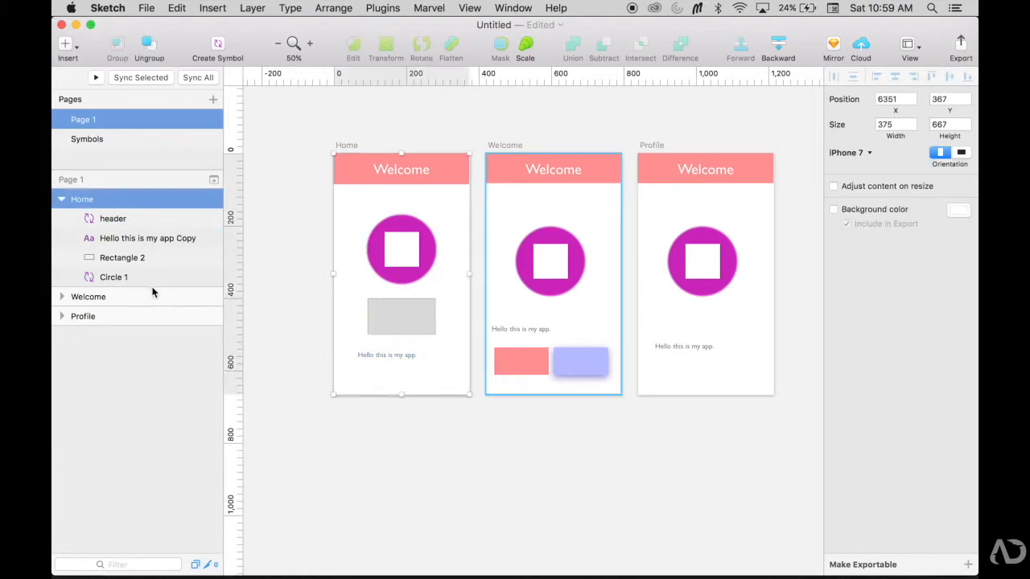
Step: Examine the header instances across the Home, Welcome and Profile artboards at 100% zoom
click(293, 234)
scroll(293, 233, up, 2)
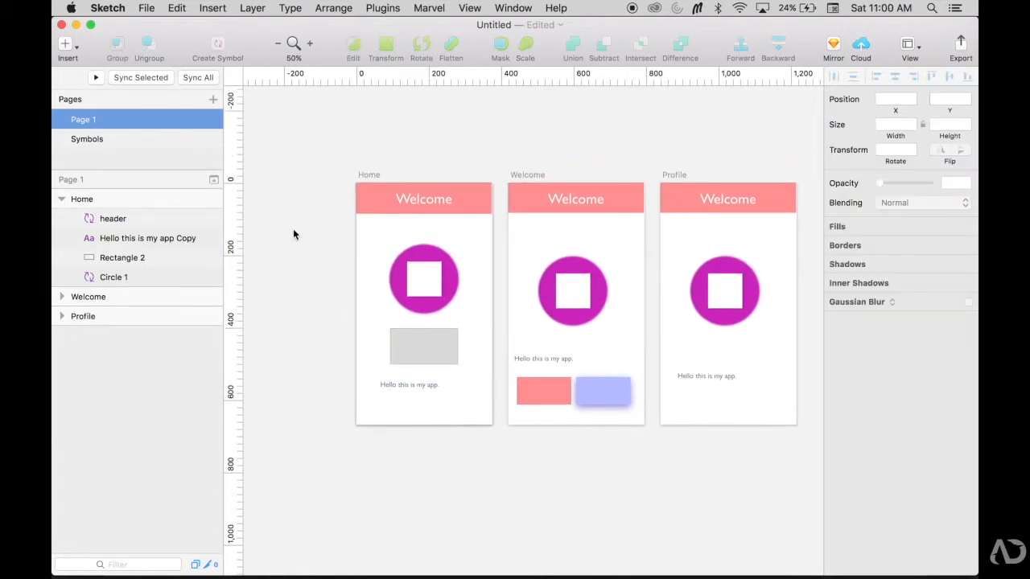
key(super+0)
scroll(417, 256, up, 5)
scroll(417, 256, right, 3)
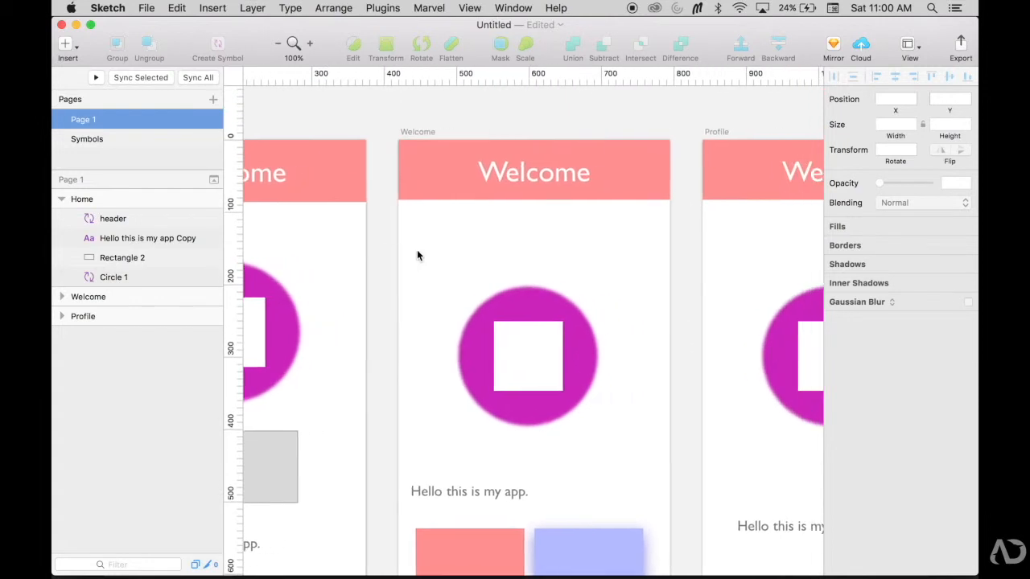
scroll(417, 255, right, 3)
scroll(417, 256, left, 6)
click(464, 169)
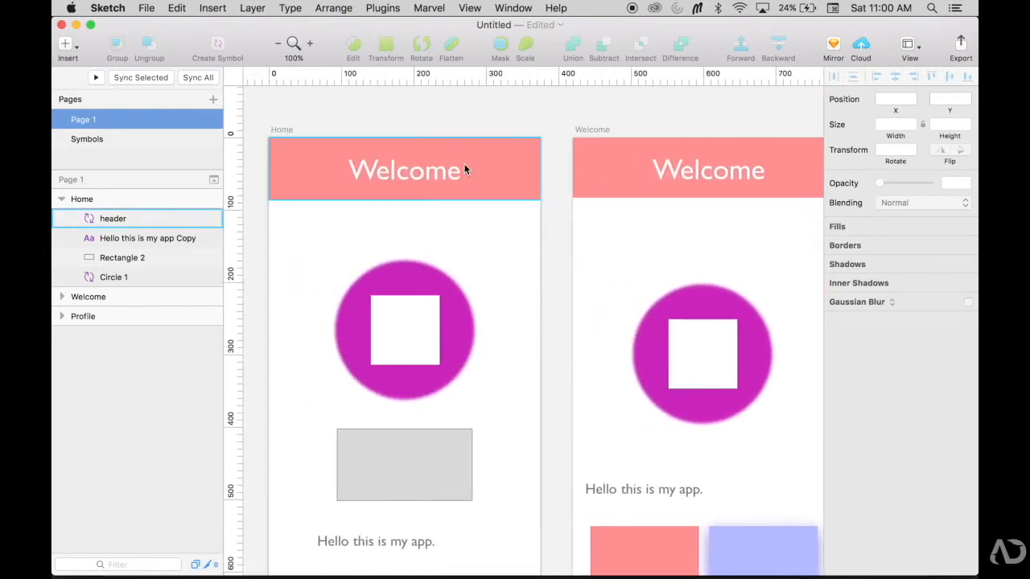
Step: Select the header instance on the Profile artboard
scroll(451, 168, right, 10)
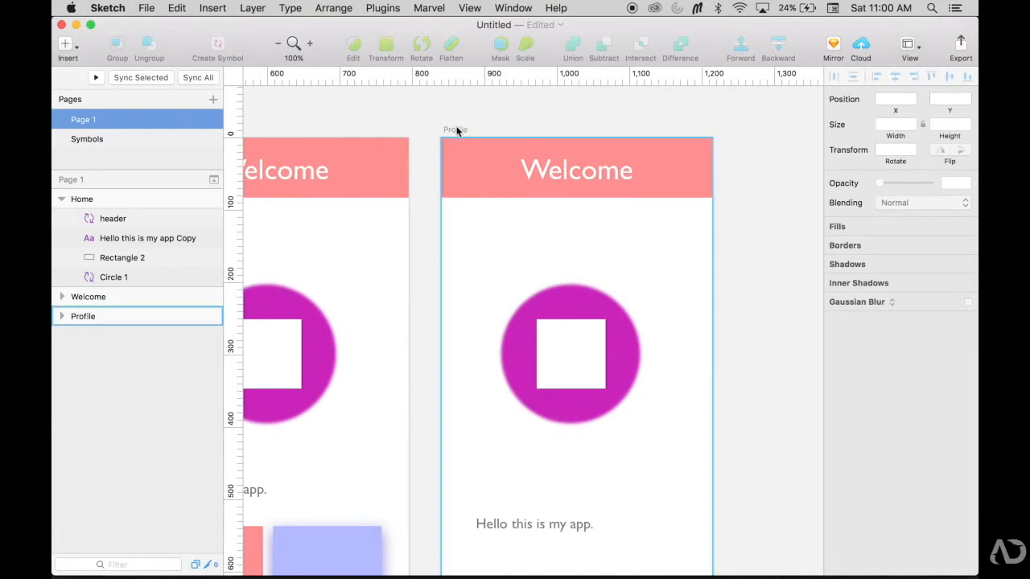
click(489, 164)
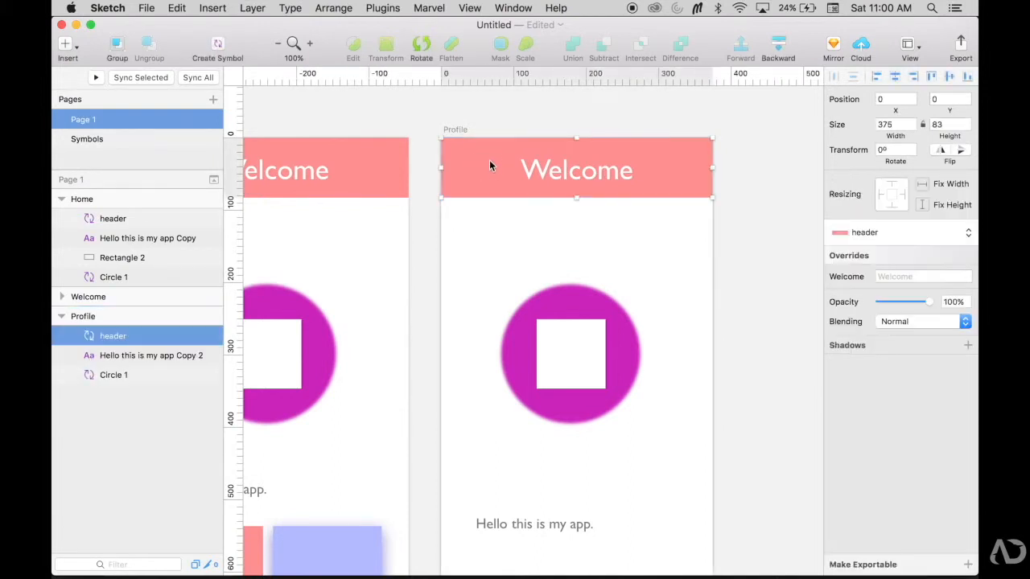
Step: Try duplicating the header symbol below the original on the Symbols page, remove the copy and return to Page 1
click(452, 130)
drag(452, 129, 456, 228)
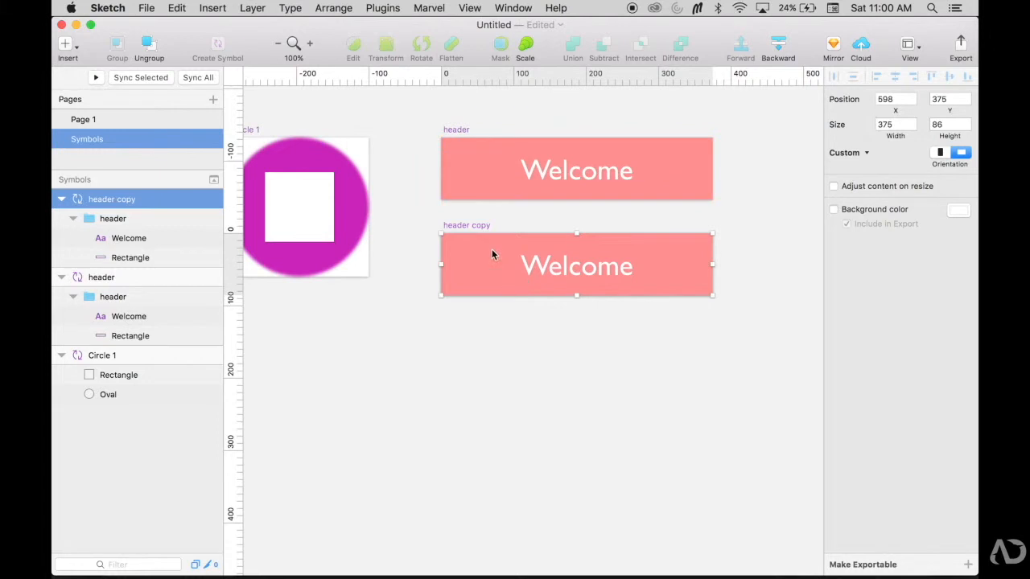
key(BackSpace)
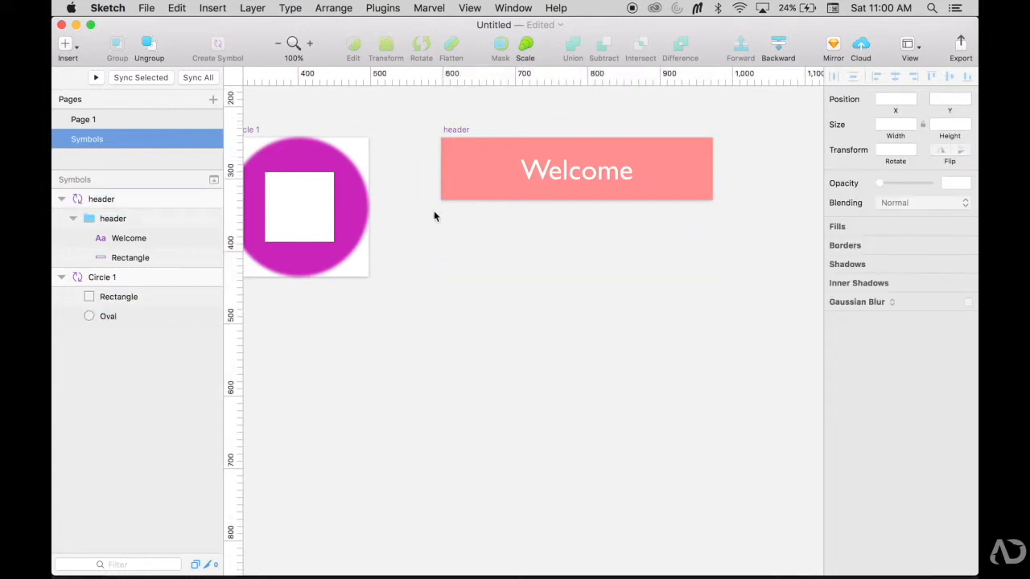
click(83, 119)
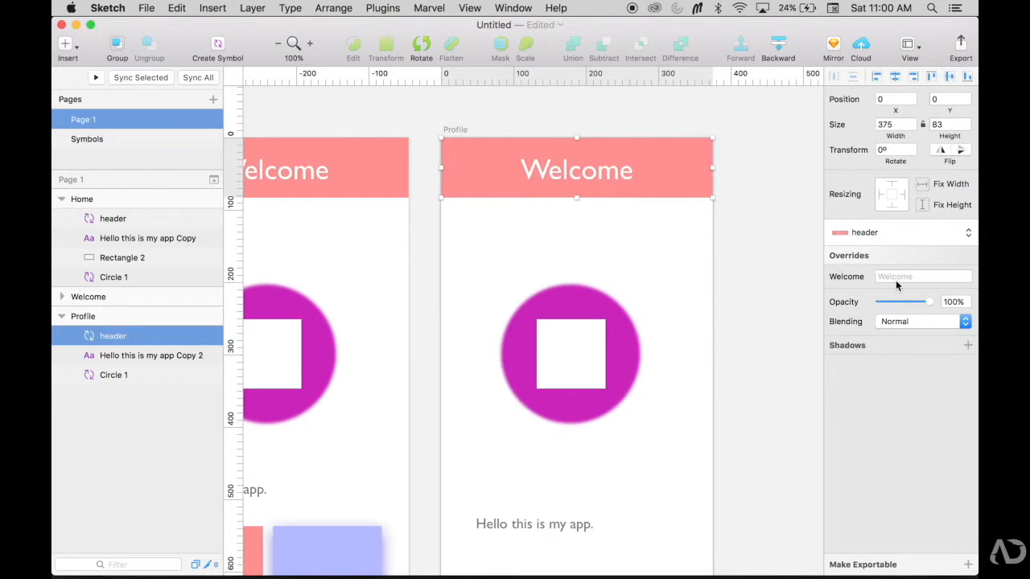
Step: Override the title text of the Profile artboard's header instance with "Profile"
click(916, 276)
text(Profile)
key(Return)
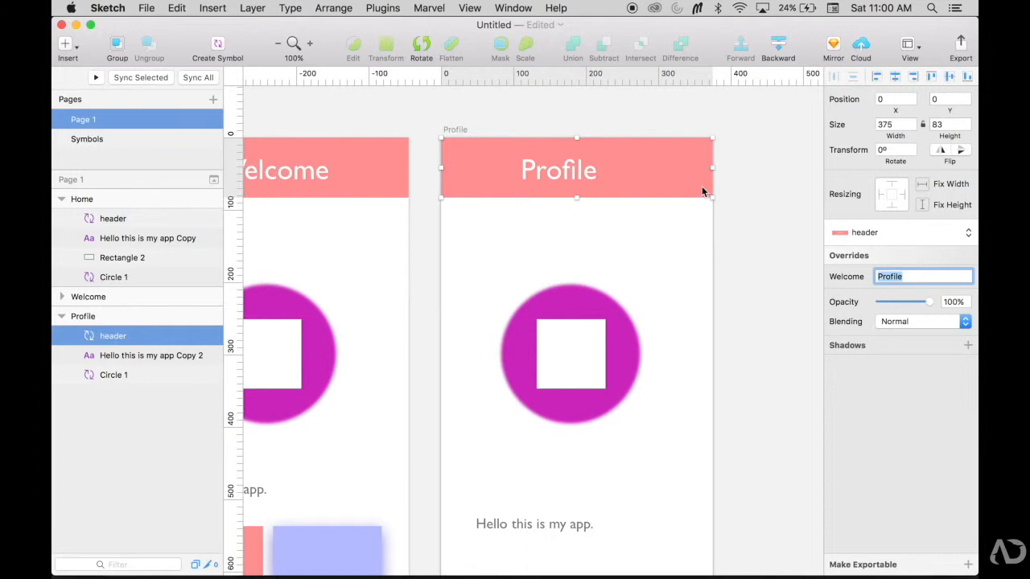
Step: Centre-align the title text inside the header symbol and return to the Profile instance
double_click(605, 164)
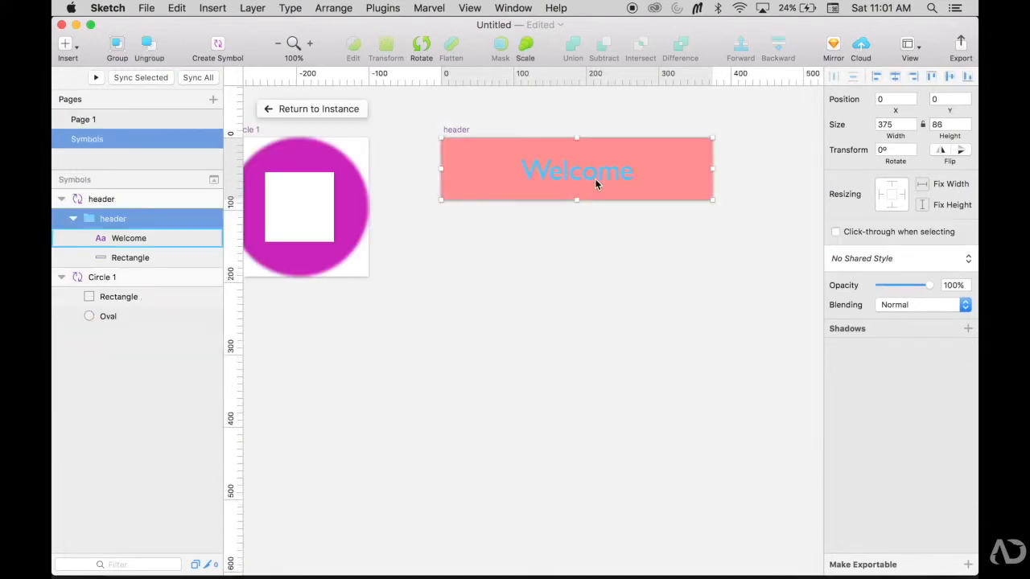
double_click(594, 179)
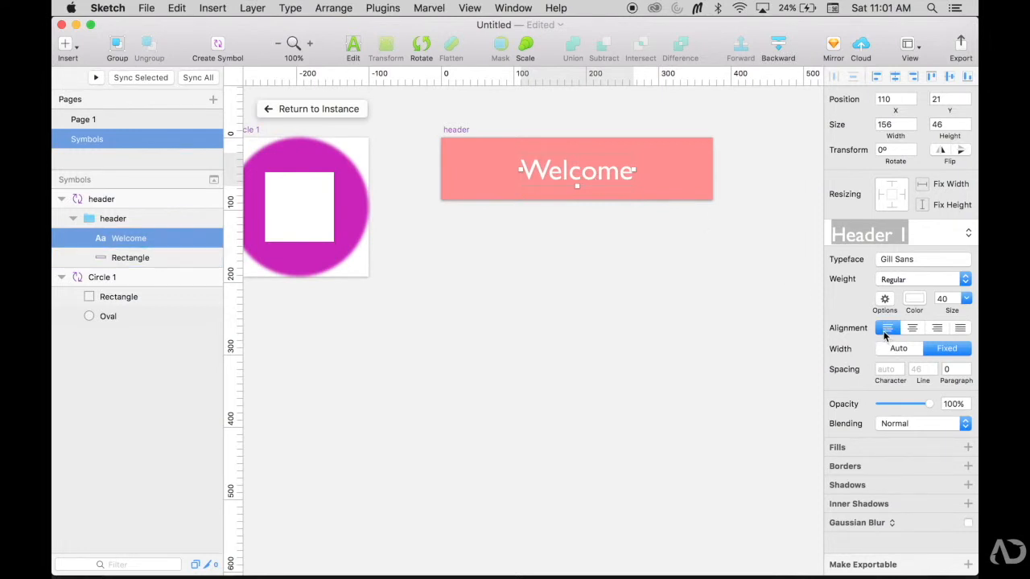
click(916, 328)
click(310, 109)
Step: Override the title text of the Home artboard's header instance with "Homepage"
scroll(588, 265, left, 10)
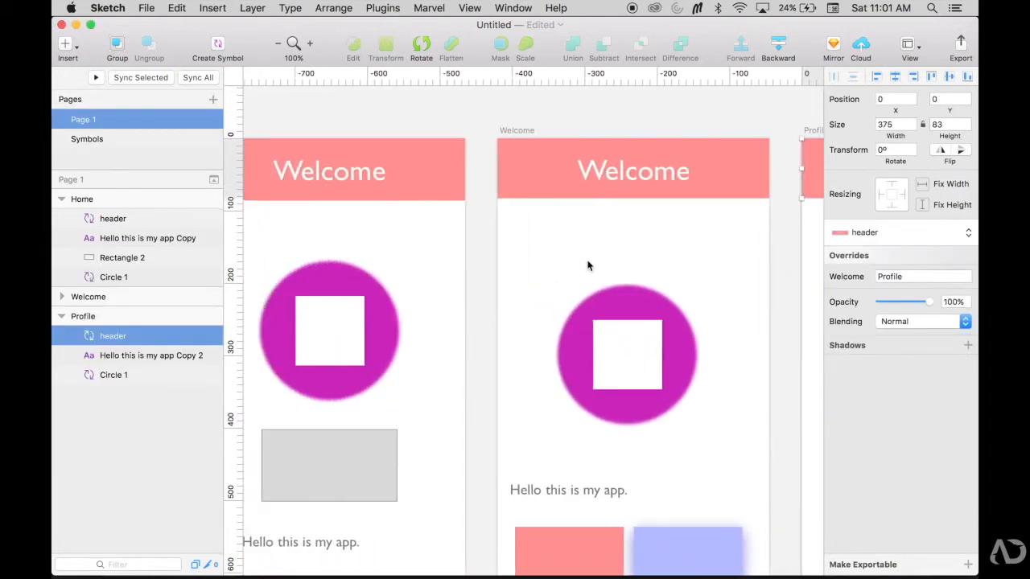
click(499, 201)
click(897, 277)
text(Homepage)
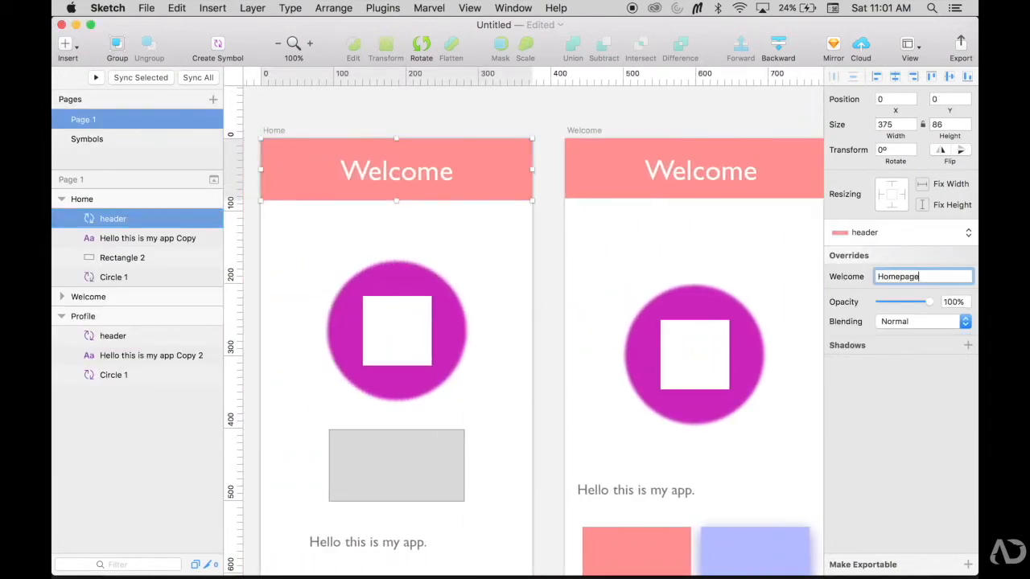
key(Return)
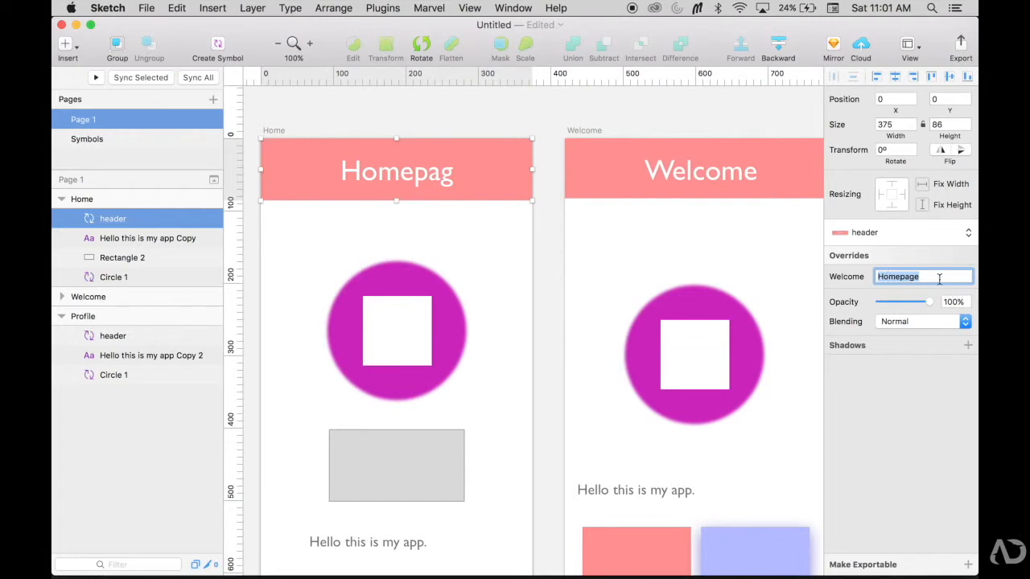
Step: Set the width of the title text in the header symbol to Auto and return to the Home instance
click(416, 171)
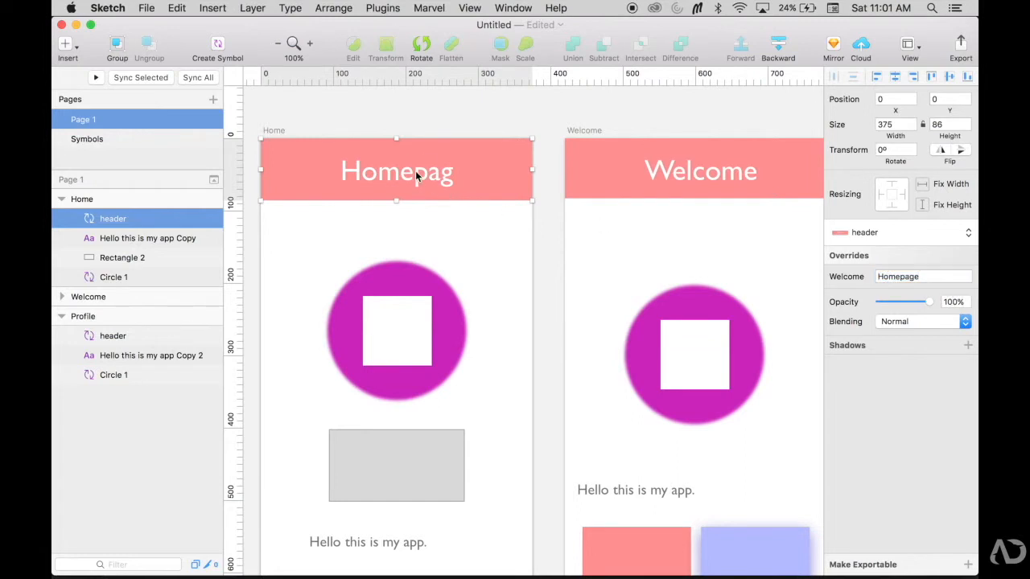
double_click(415, 171)
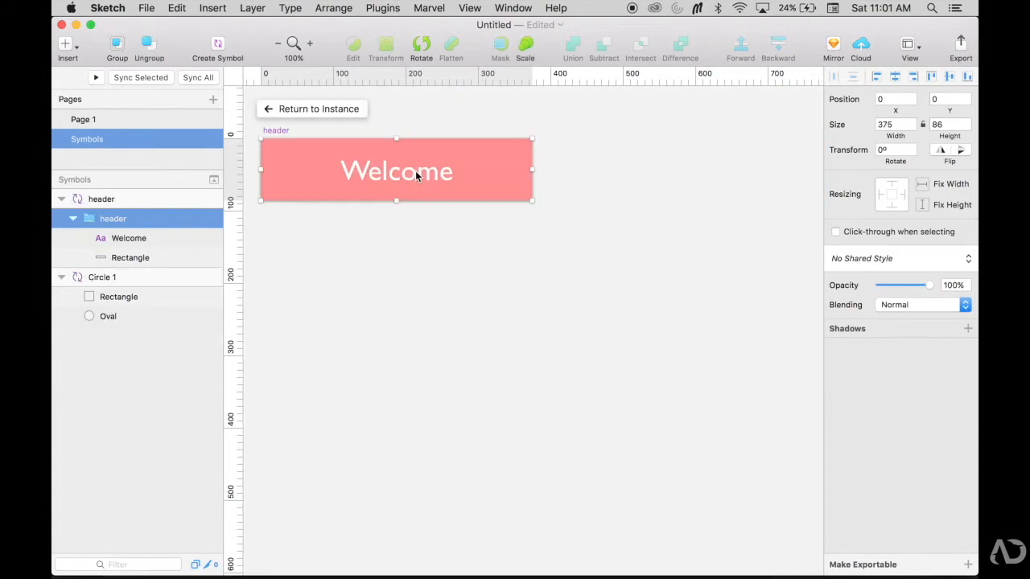
double_click(416, 170)
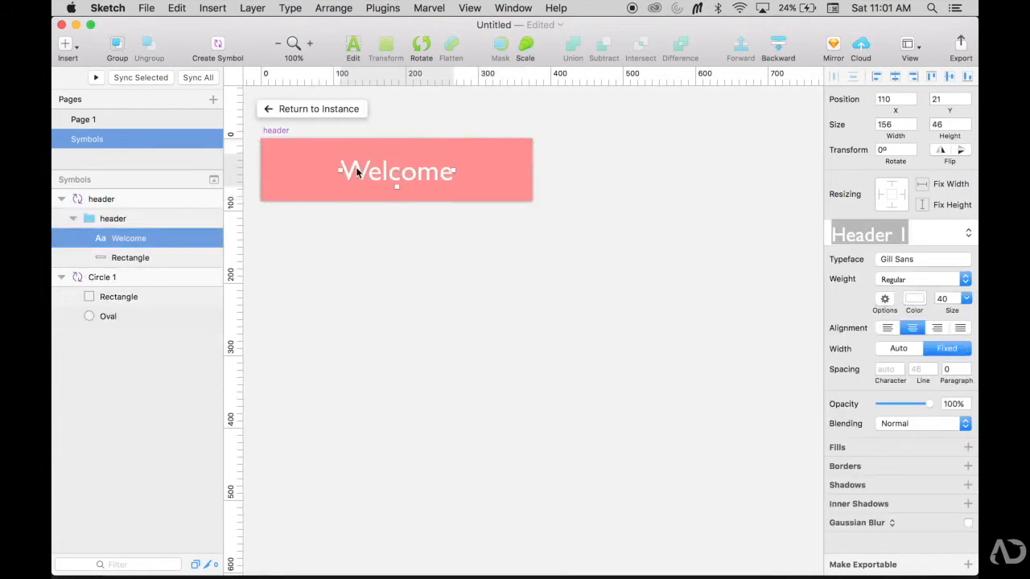
click(899, 350)
click(337, 107)
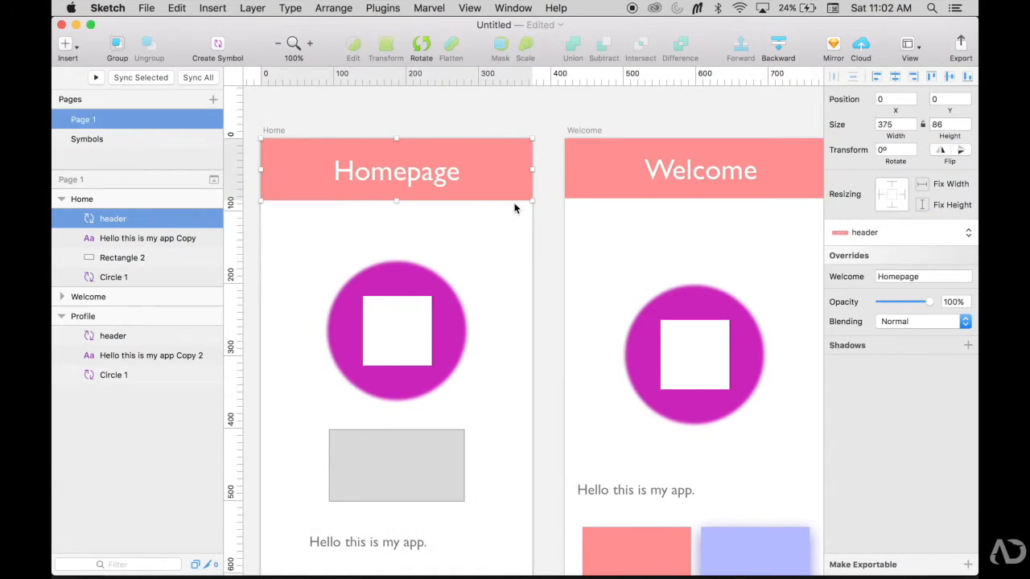
Step: Extend the Home header's title override to read "Homepage is here"
click(931, 276)
text(is here)
key(Return)
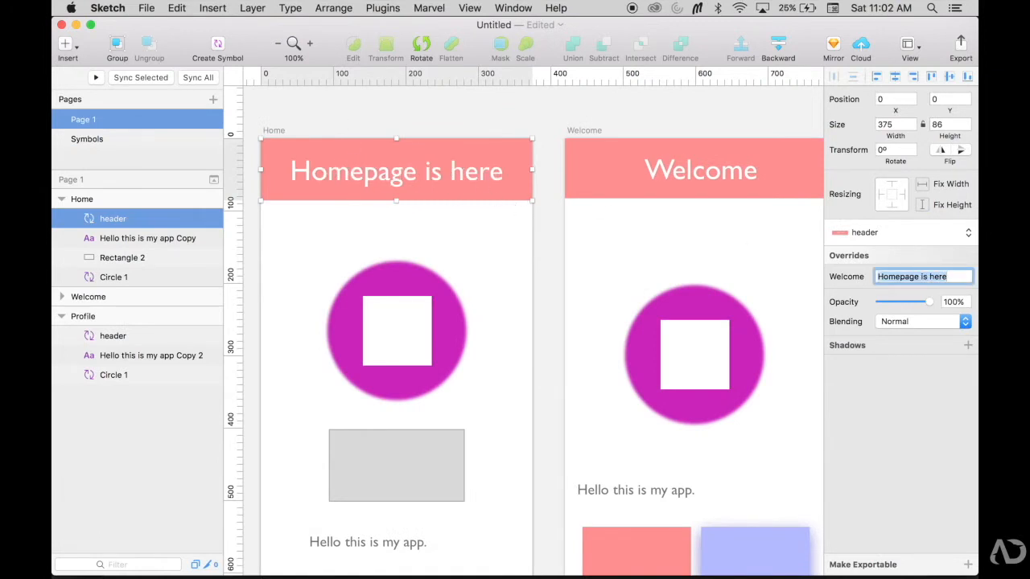
Step: Make the red rectangle on the Welcome artboard exportable at 1x, look through the available file formats and keep PNG
scroll(609, 279, left, 3)
scroll(609, 279, down, 5)
scroll(609, 280, right, 5)
click(543, 378)
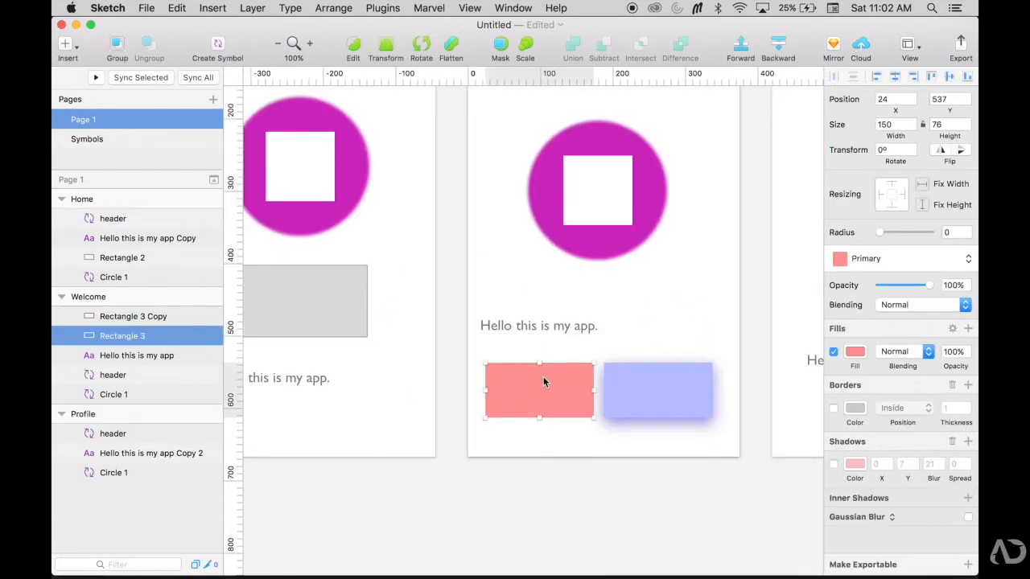
key(super+plus)
scroll(544, 378, down, 5)
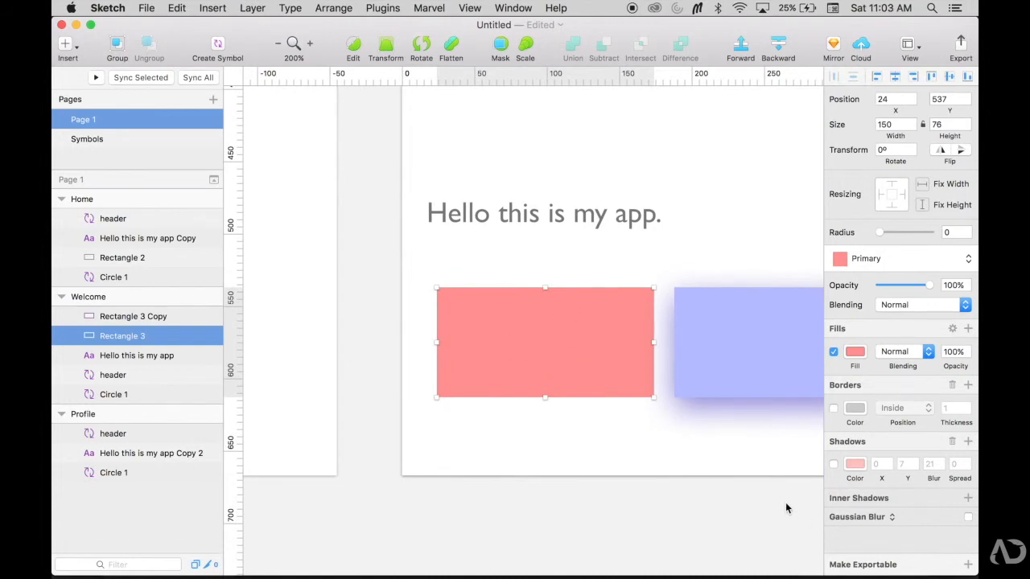
click(878, 564)
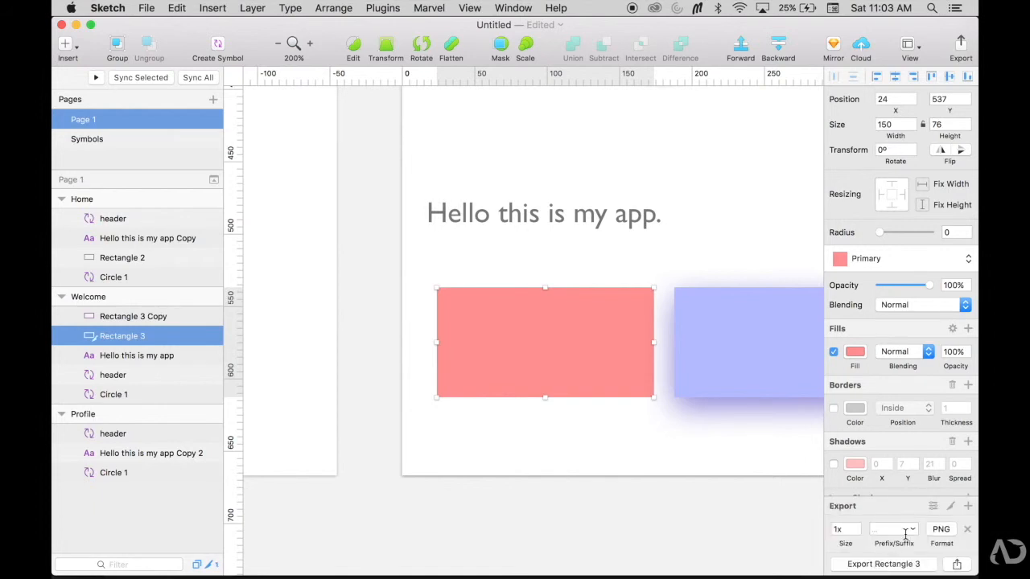
click(943, 530)
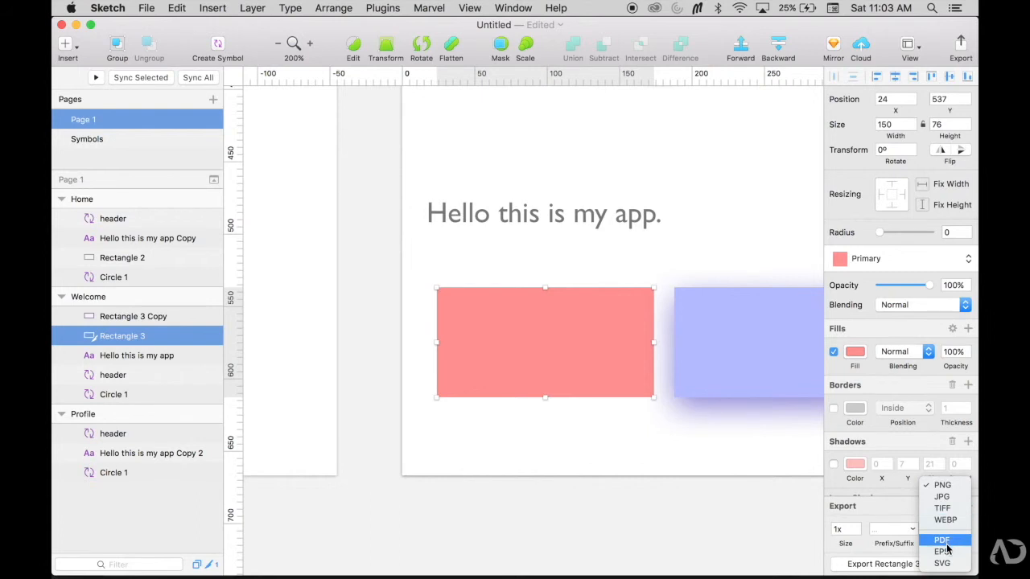
click(942, 487)
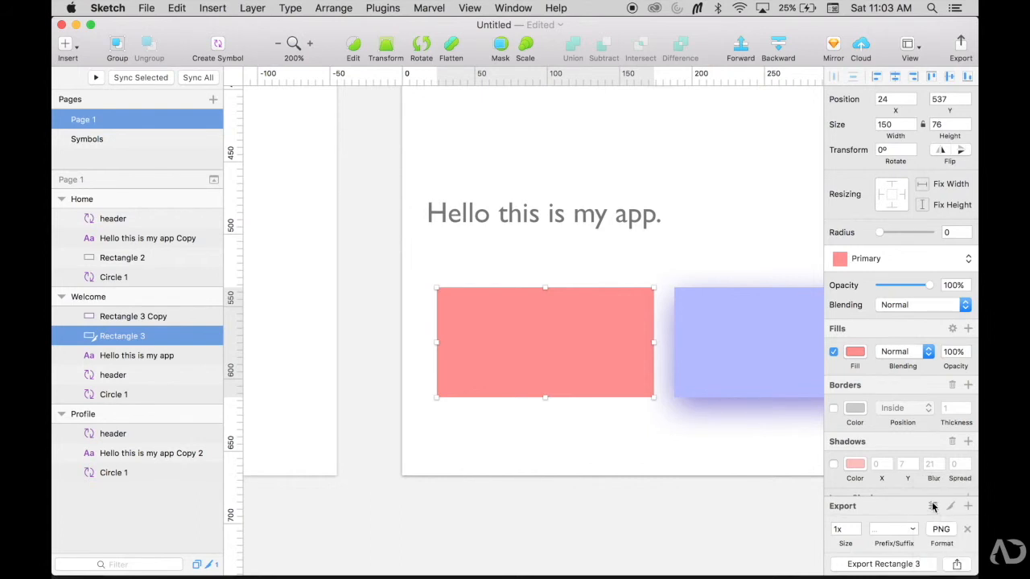
Step: Apply the iOS export preset to the red rectangle, switch it to the Android preset and deselect the rectangle
click(933, 507)
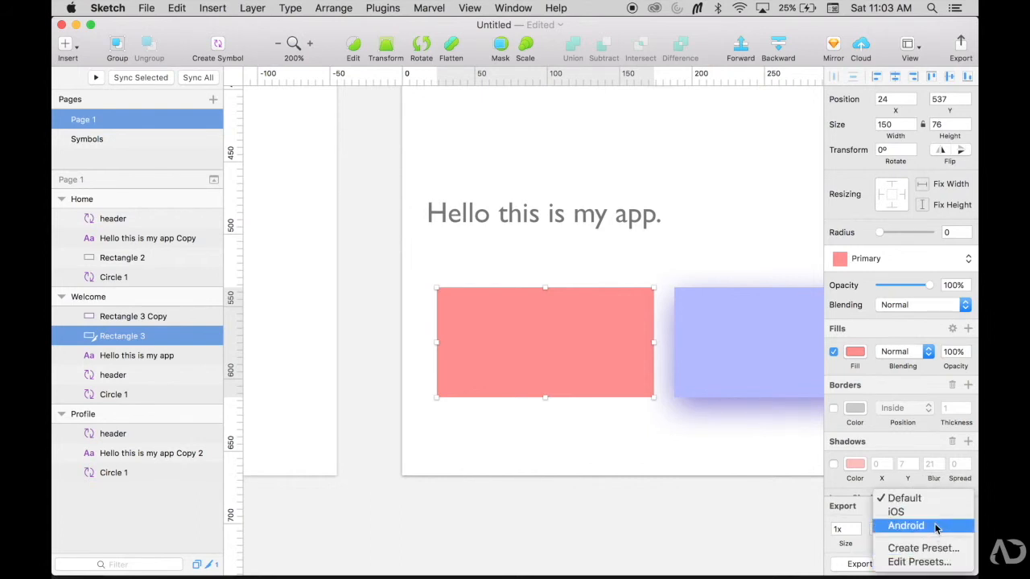
click(935, 513)
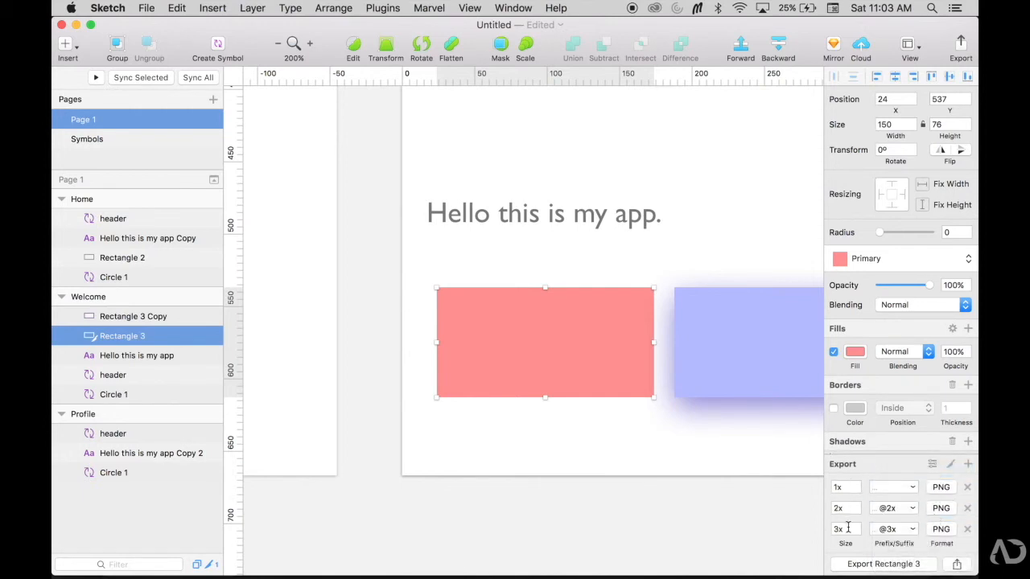
click(931, 466)
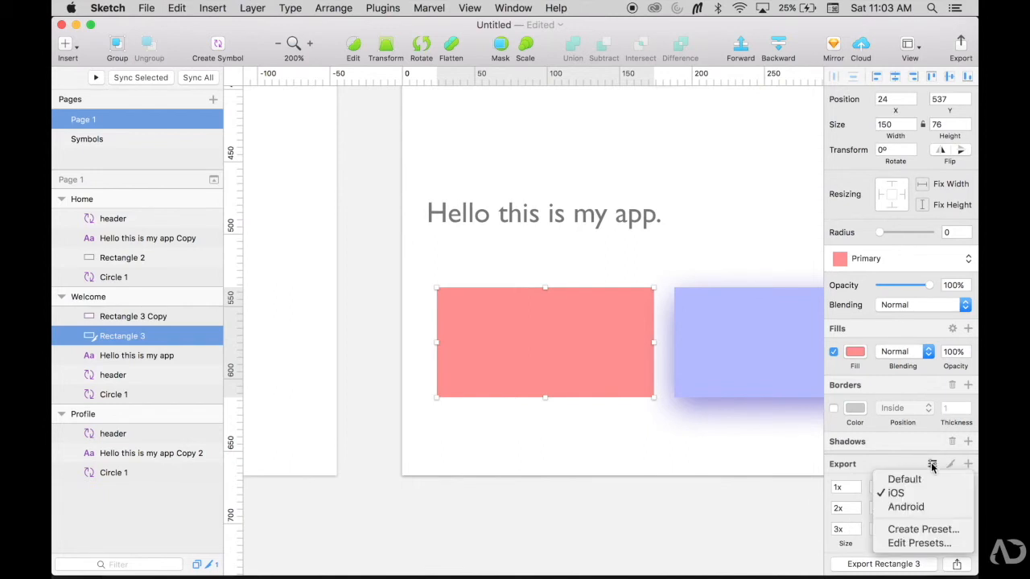
click(933, 506)
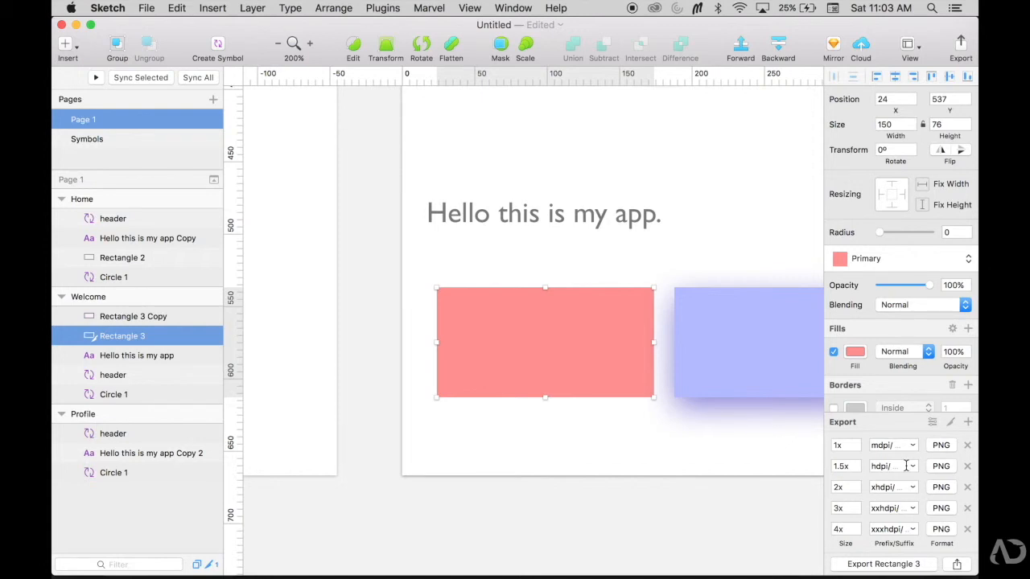
click(767, 554)
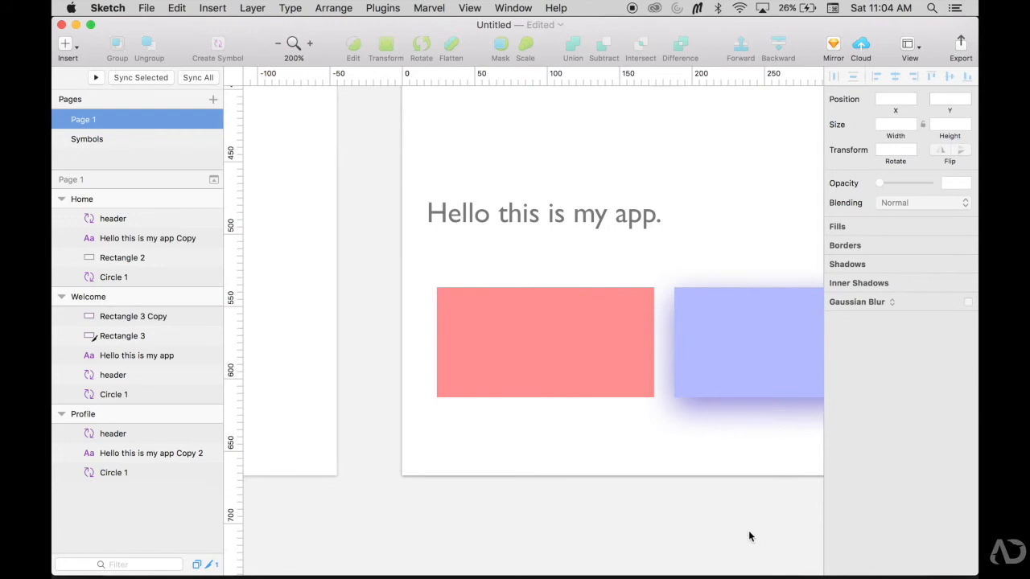
key(super+1)
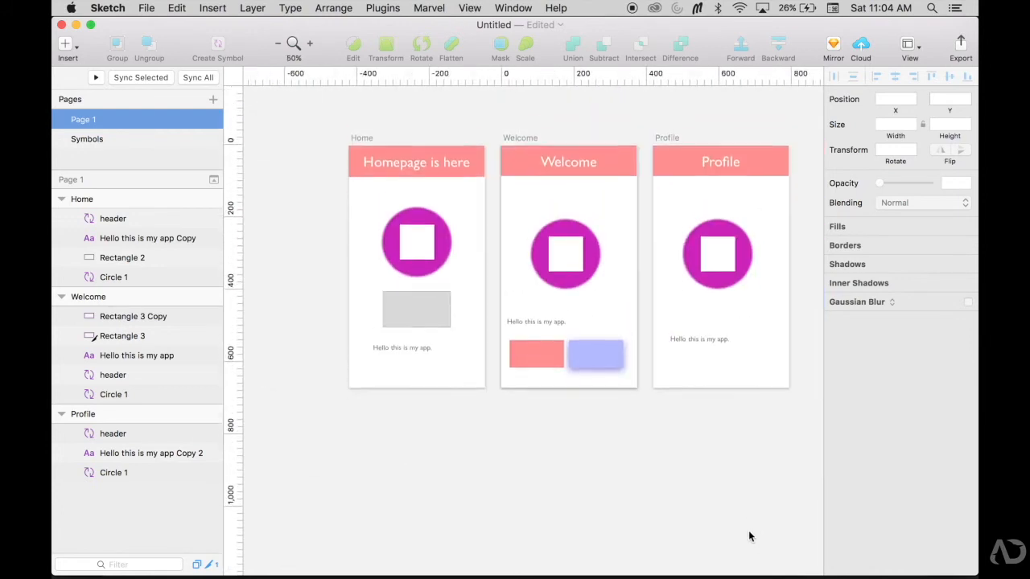